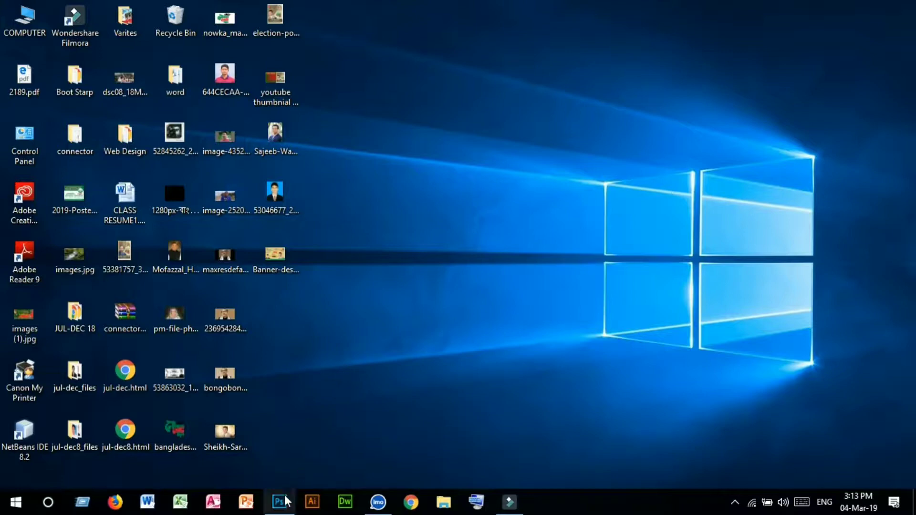
- Switch to Photoshop and examine the finished election banner design up close and as a whole
click(280, 504)
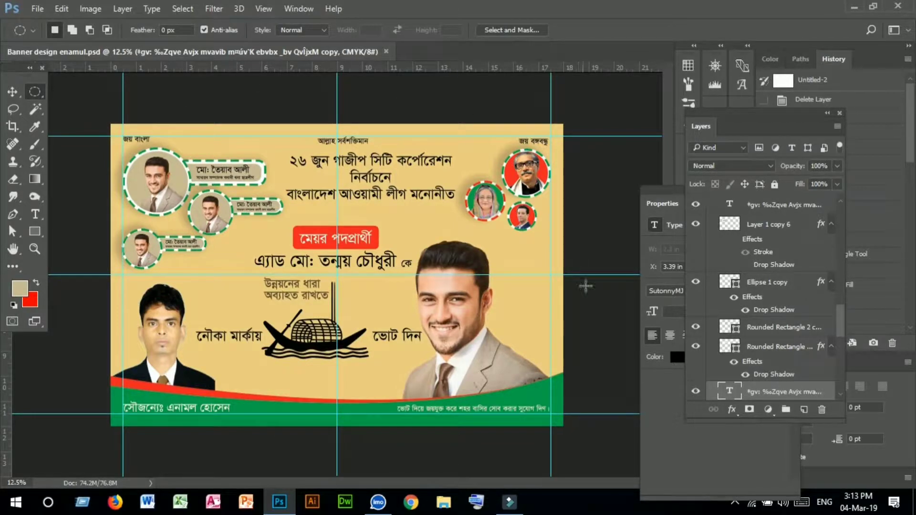
click(35, 249)
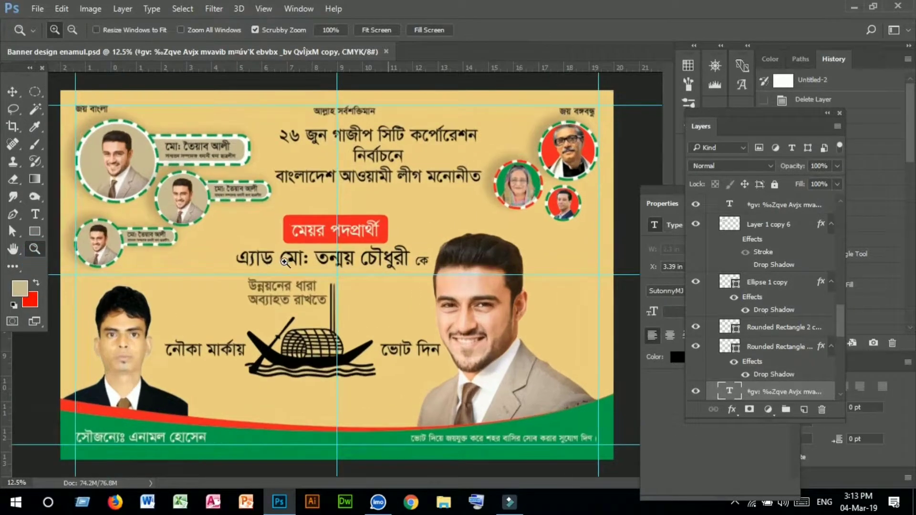
key(ctrl+plus)
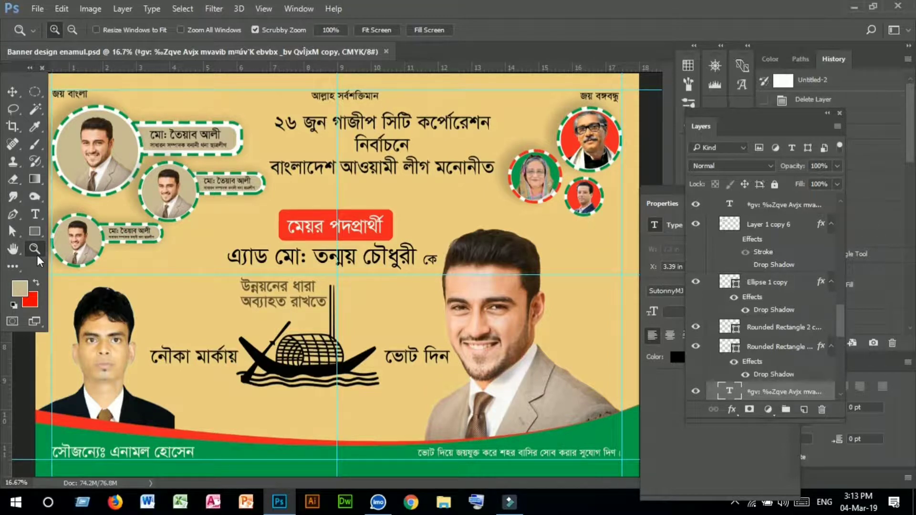
key(alt)
alt+click(212, 250)
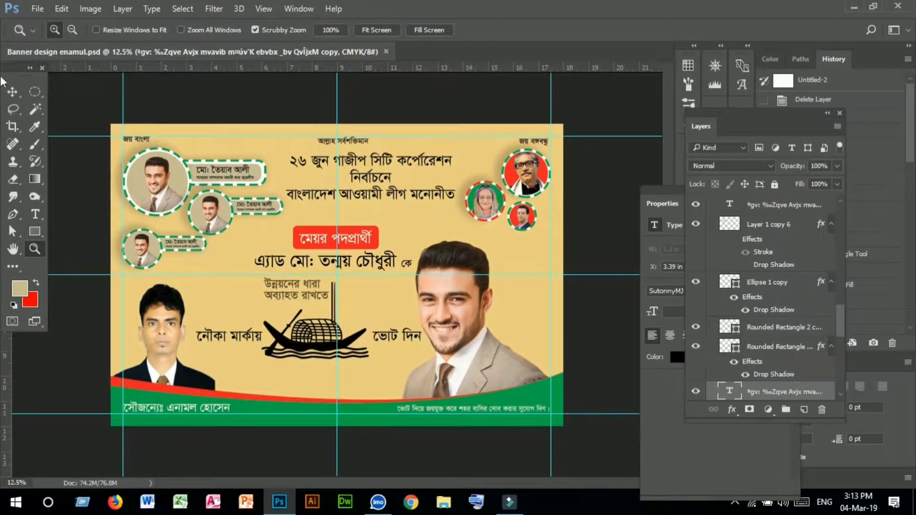
- Start a new document named "Poster 7" with its dimensions measured in inches
click(37, 9)
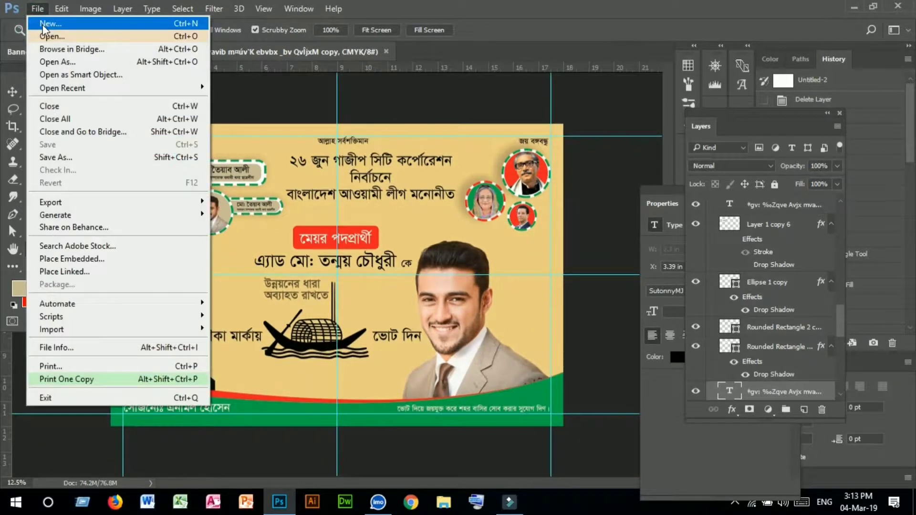
click(38, 10)
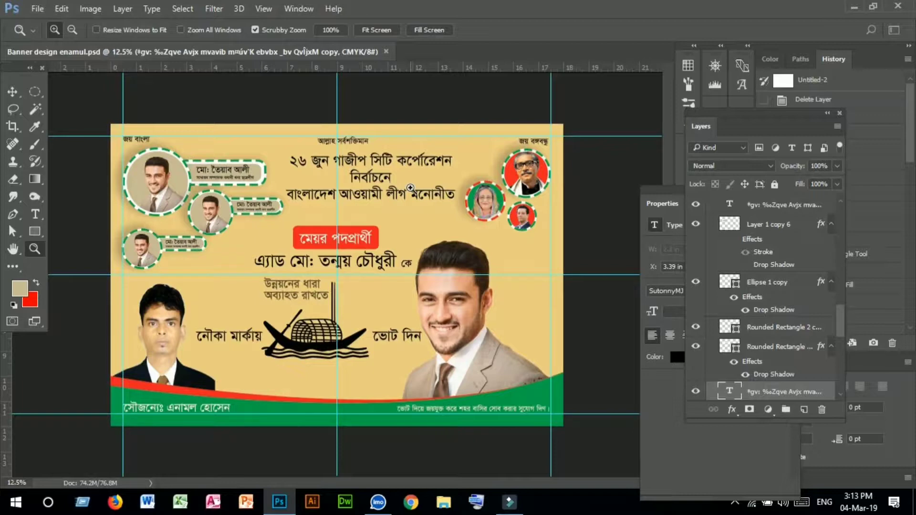
key(ctrl+n)
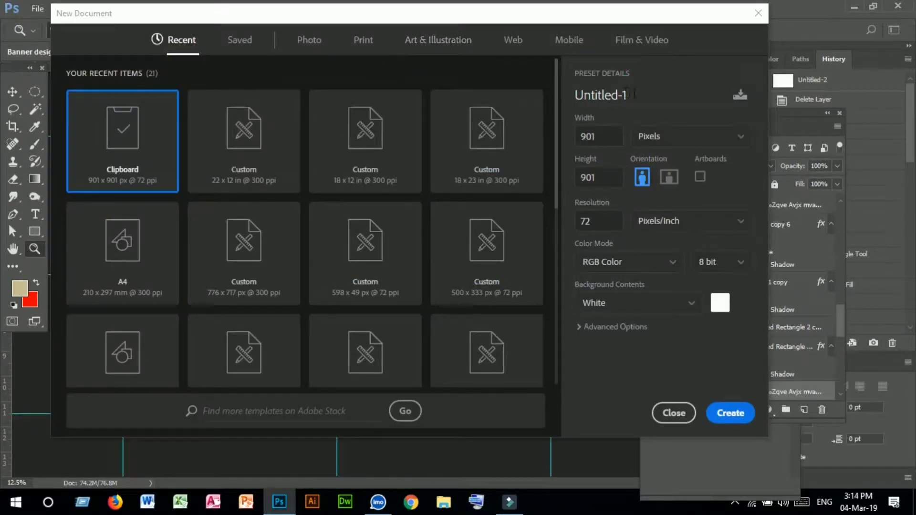
click(637, 91)
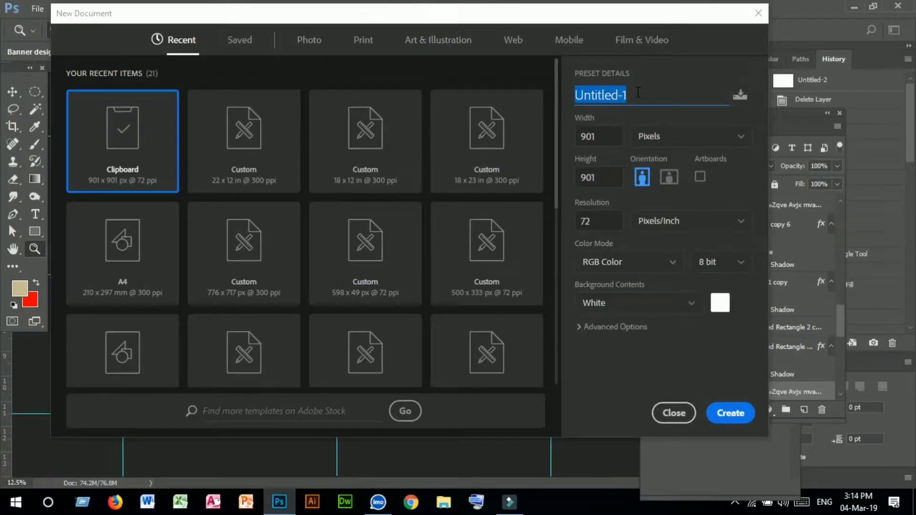
text(Poster 7)
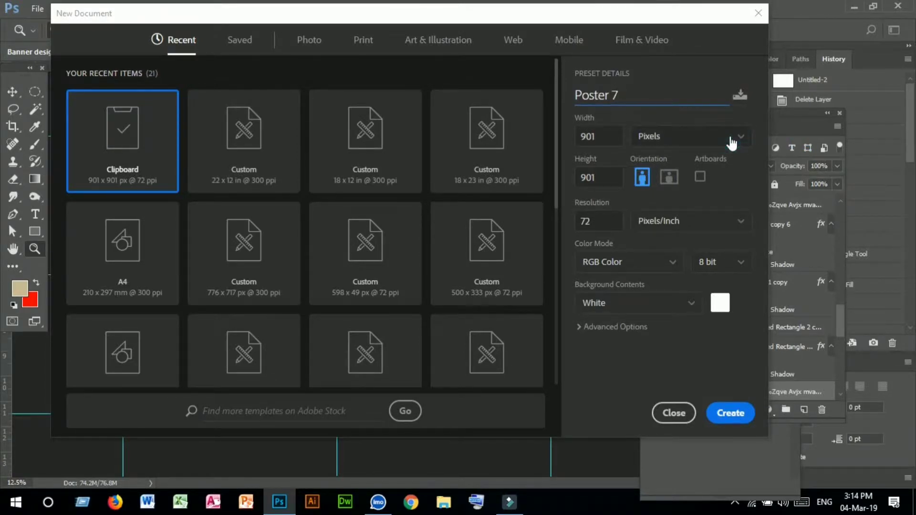
click(726, 139)
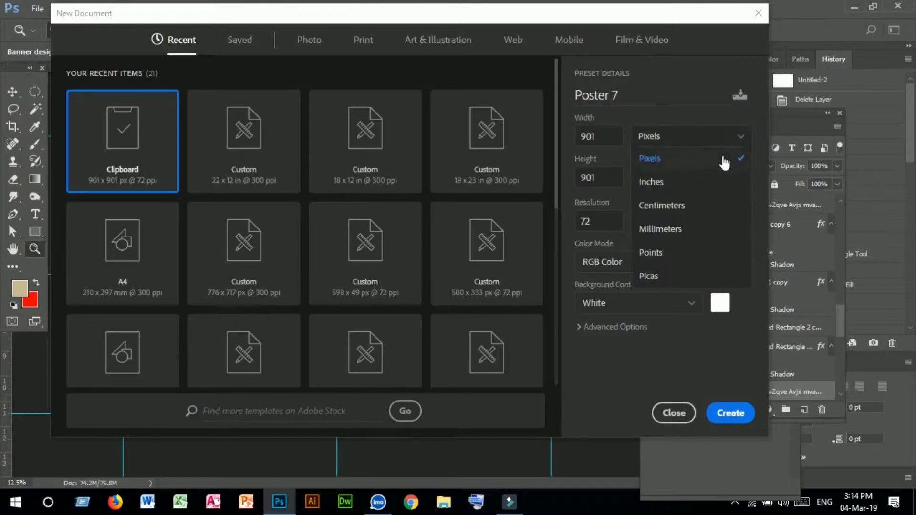
click(652, 189)
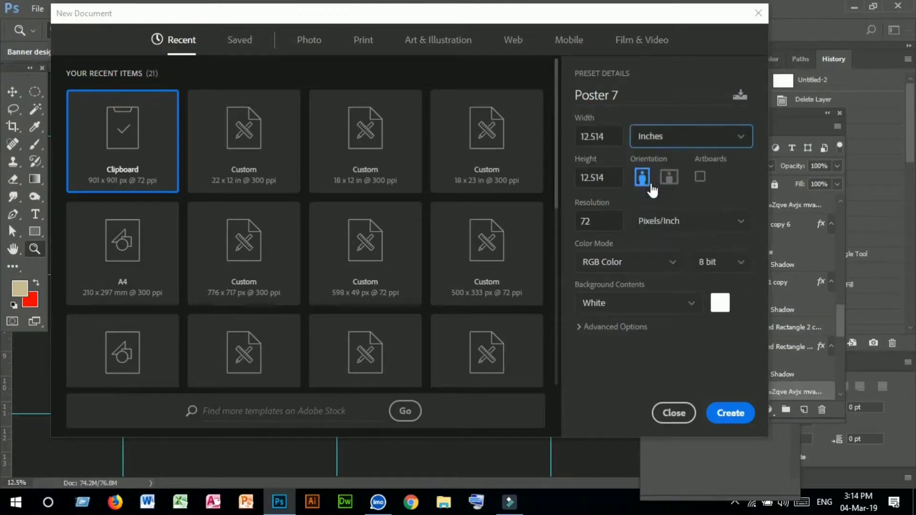
- Set the new document to 18 by 12 inches, 300 pixels/inch and CMYK Color, and create it
click(609, 137)
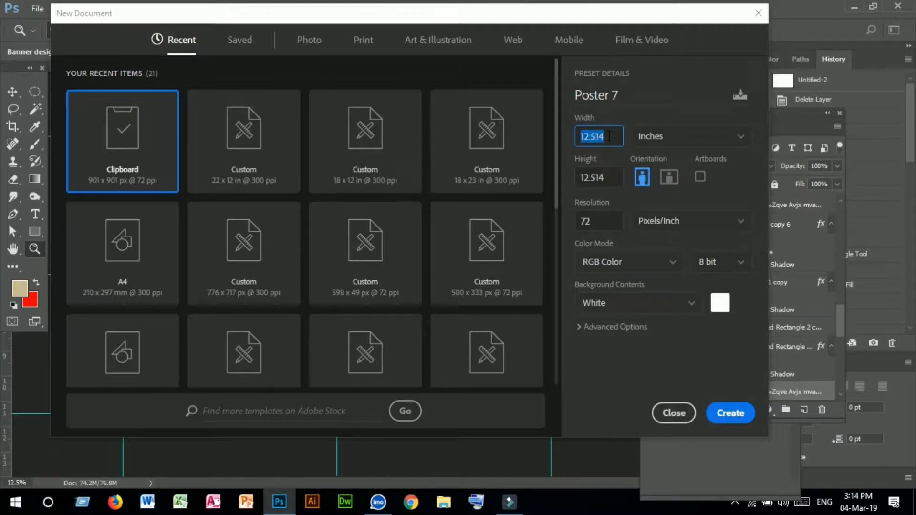
text(18)
click(615, 178)
text(1)
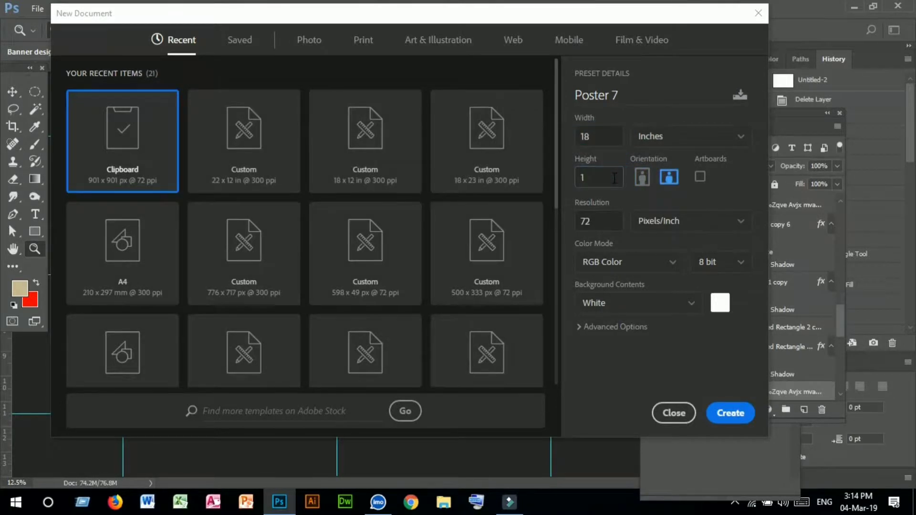
click(605, 179)
click(601, 221)
click(627, 265)
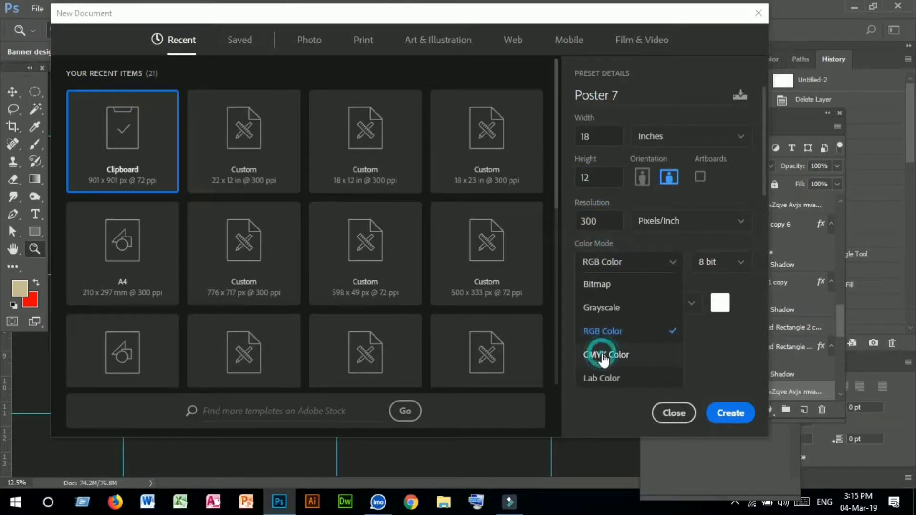
click(604, 357)
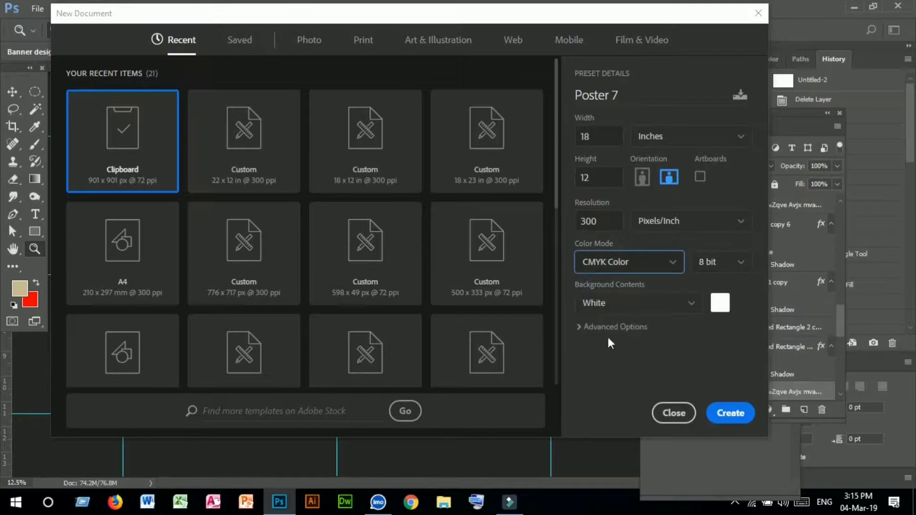
click(734, 413)
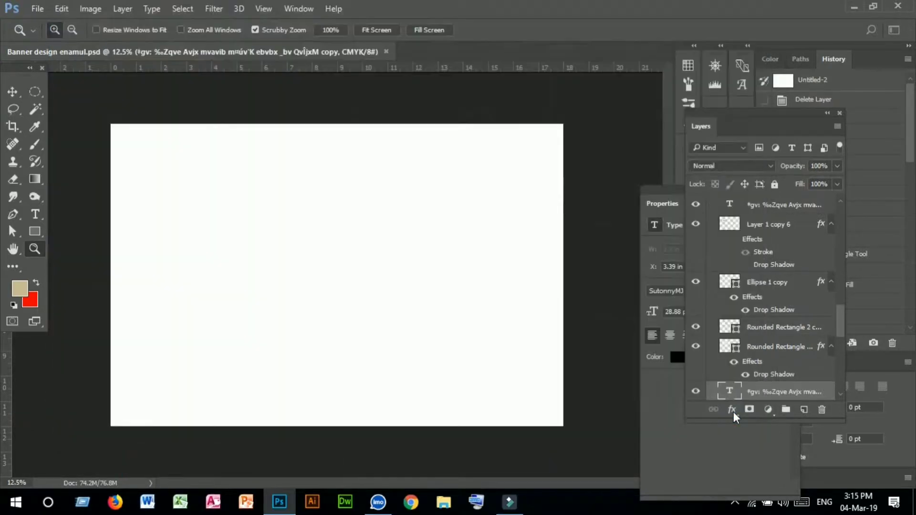
- Set the foreground color to edcf84 by sampling the tan background of the finished banner document
click(262, 53)
click(425, 53)
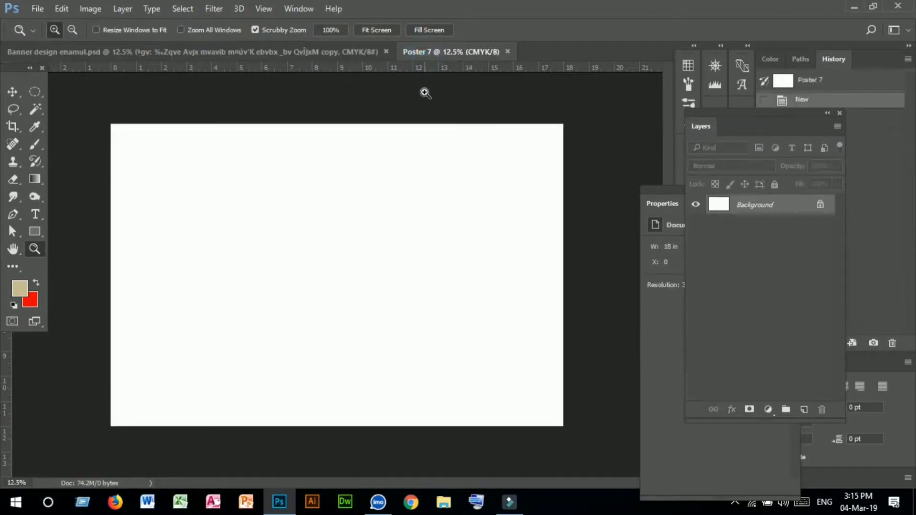
click(191, 54)
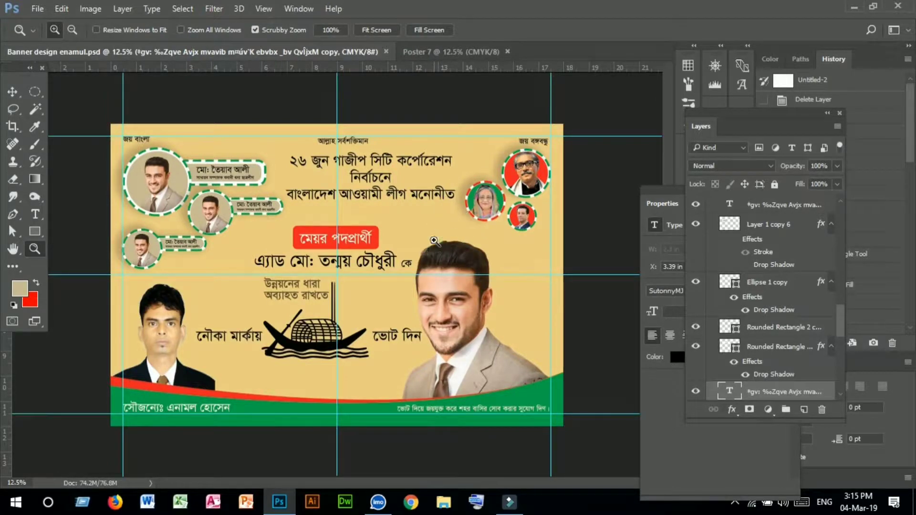
click(21, 289)
click(240, 251)
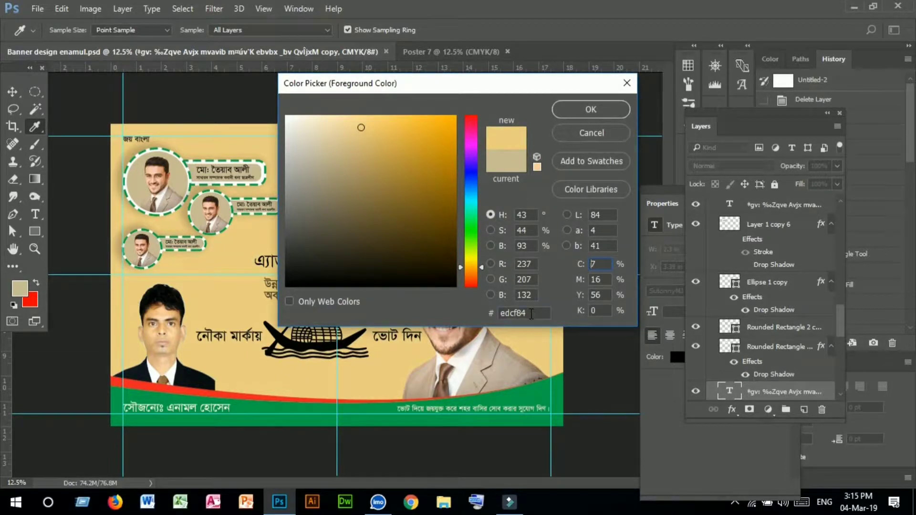
double_click(529, 314)
click(591, 110)
key(z)
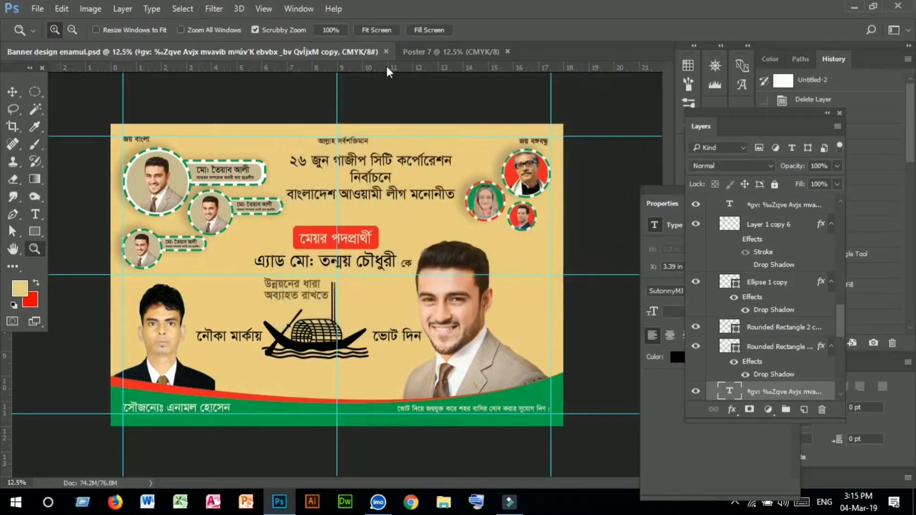
- Fill the Background layer of Poster 7 with the tan foreground color and compare it with the finished banner
click(419, 52)
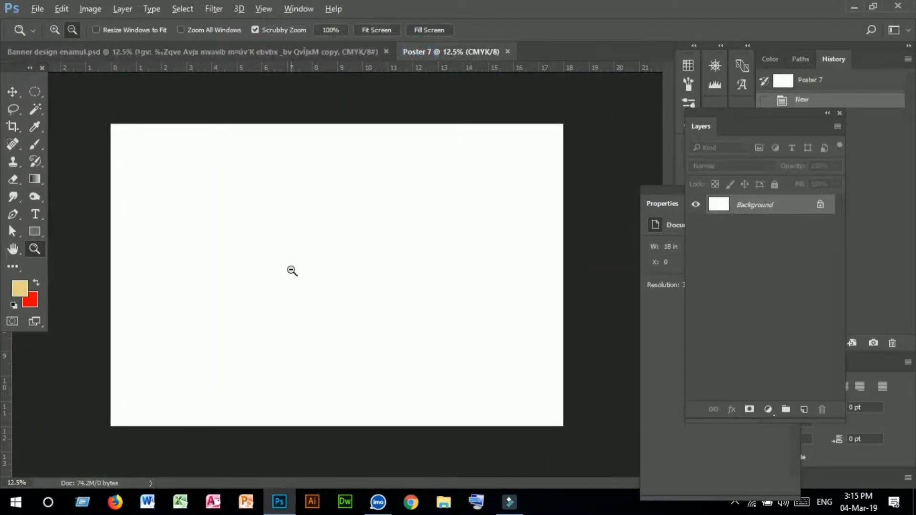
key(alt+BackSpace)
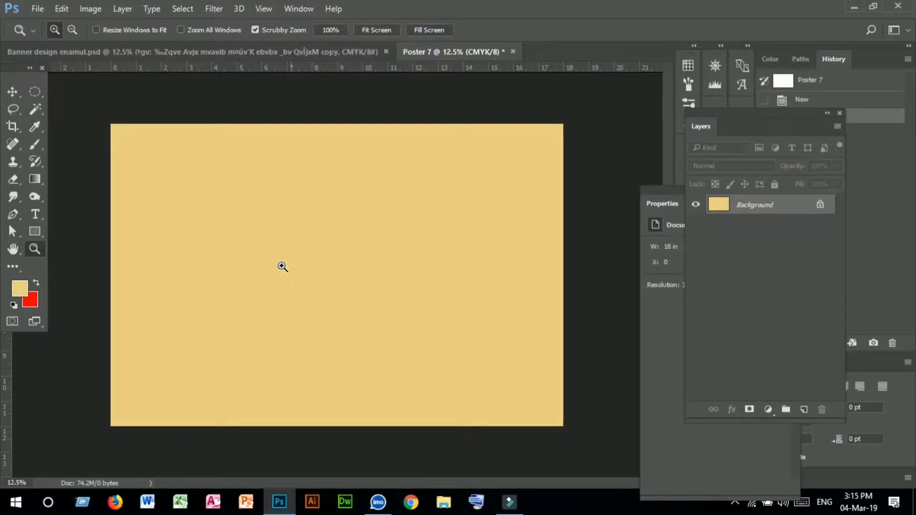
click(218, 52)
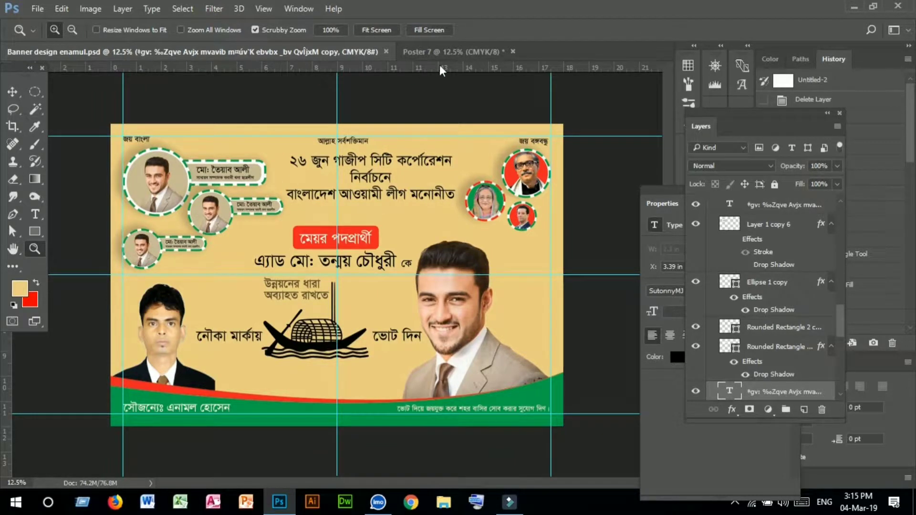
click(444, 51)
- Add a guide layout to Poster 7 with 2 columns, 2 rows and 0.5 in margins on all sides
click(35, 231)
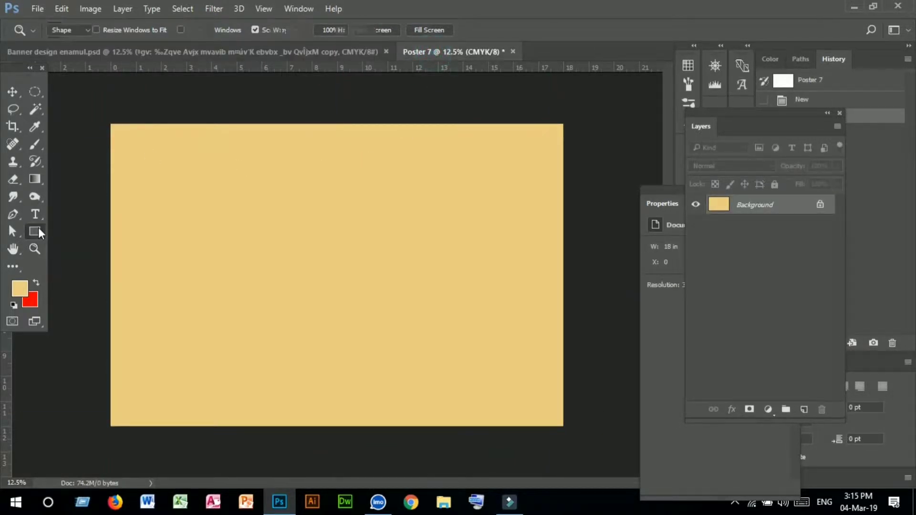
click(38, 228)
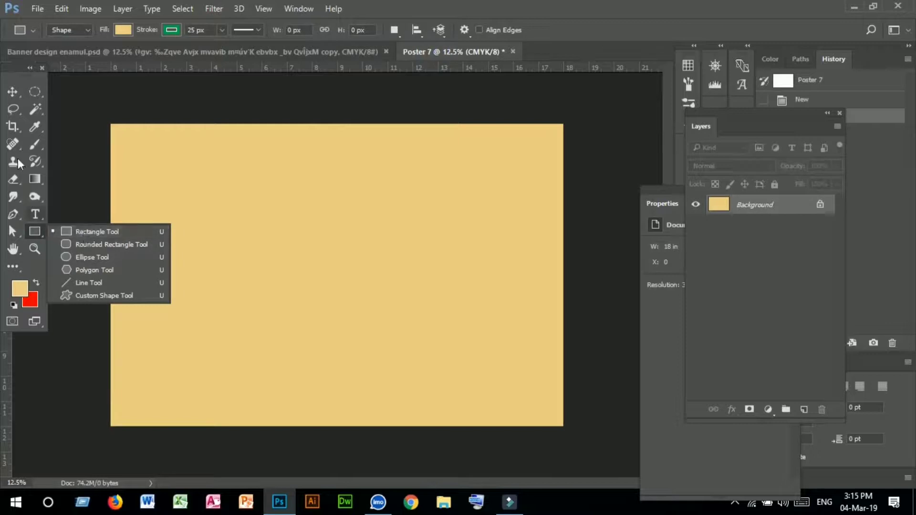
click(14, 92)
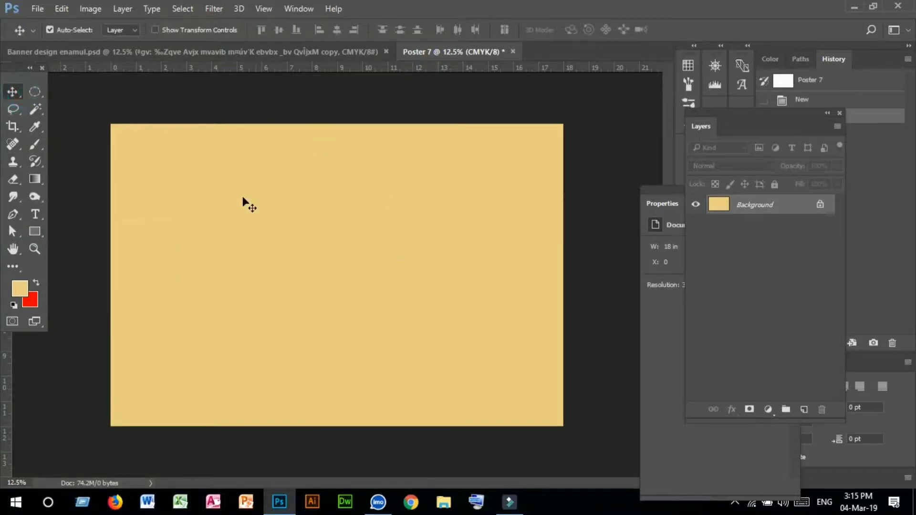
click(262, 9)
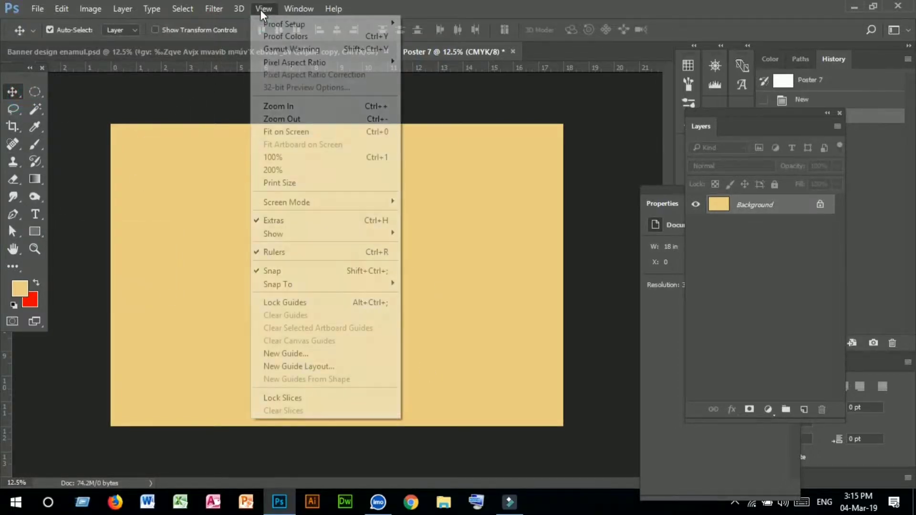
click(304, 366)
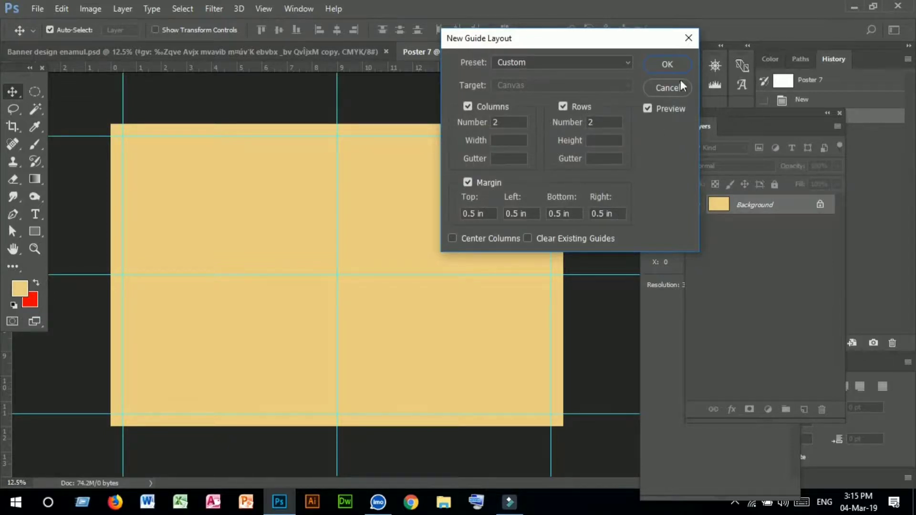
click(669, 63)
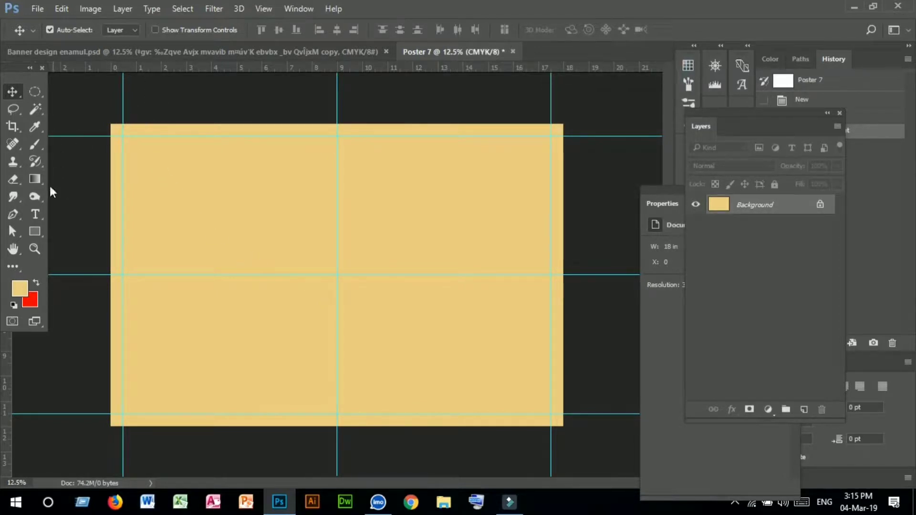
- Draw a circle about 720 px in diameter with the Ellipse Tool in the upper-left quarter of the poster
click(35, 231)
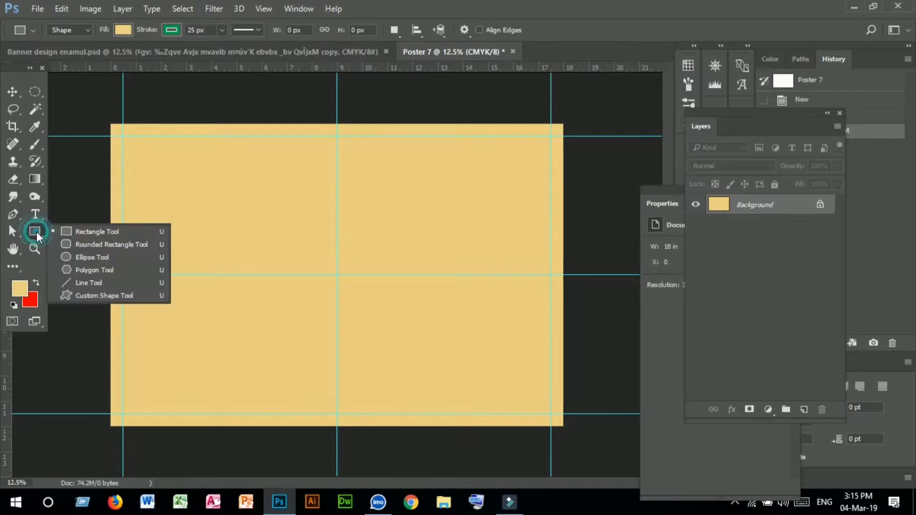
click(87, 261)
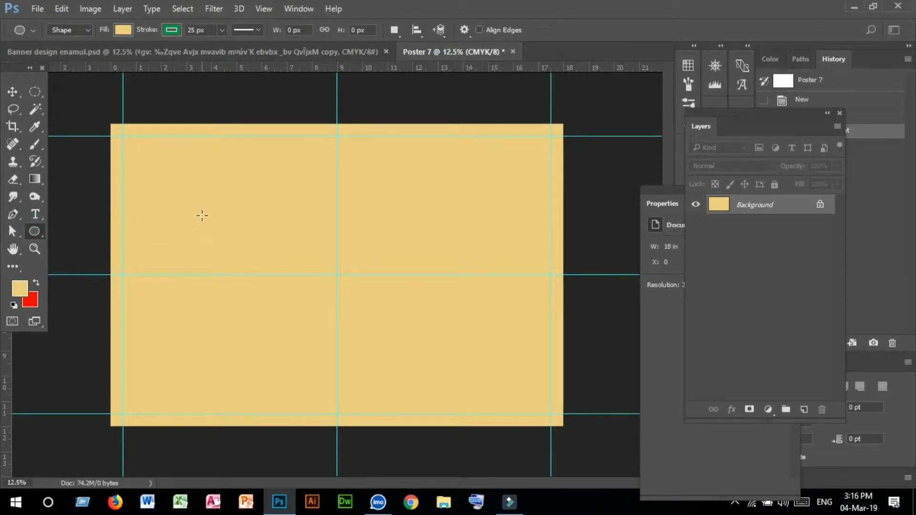
drag(209, 206, 240, 250)
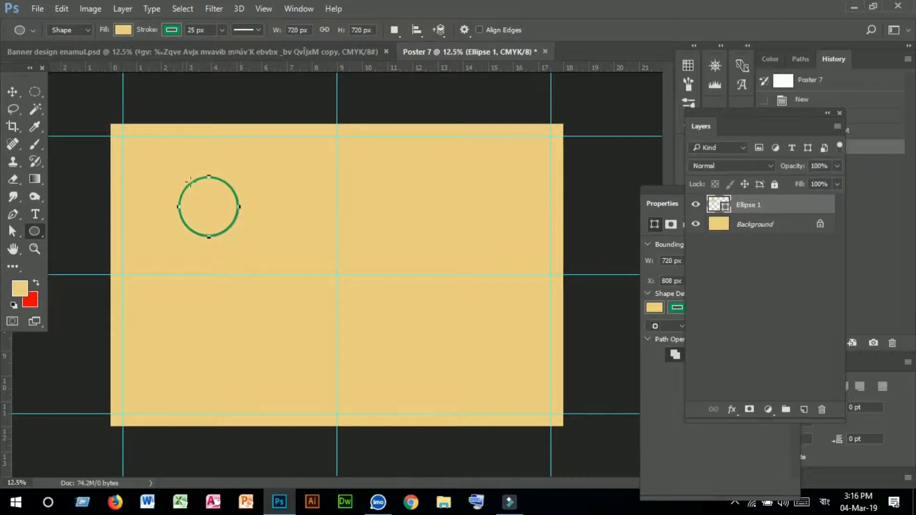
- Give the circle a white fill and change its green outline to the dashed stroke style
click(124, 30)
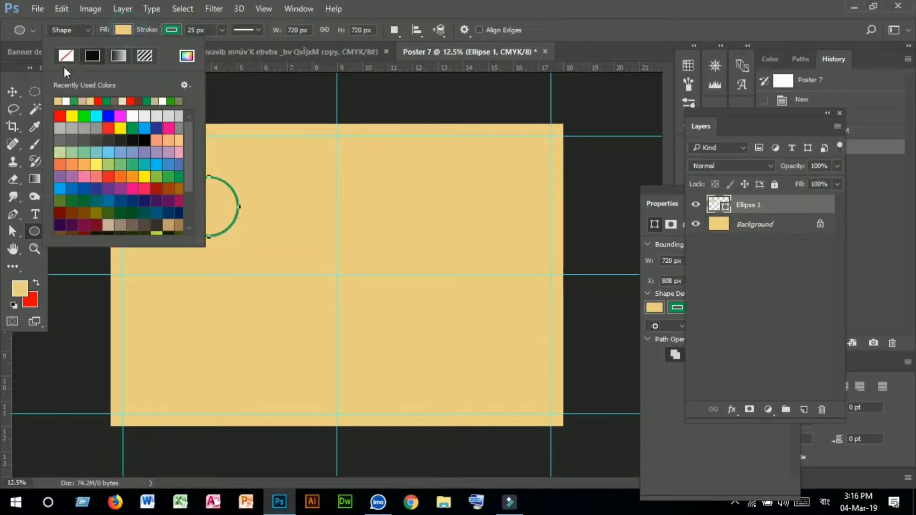
click(66, 100)
click(172, 31)
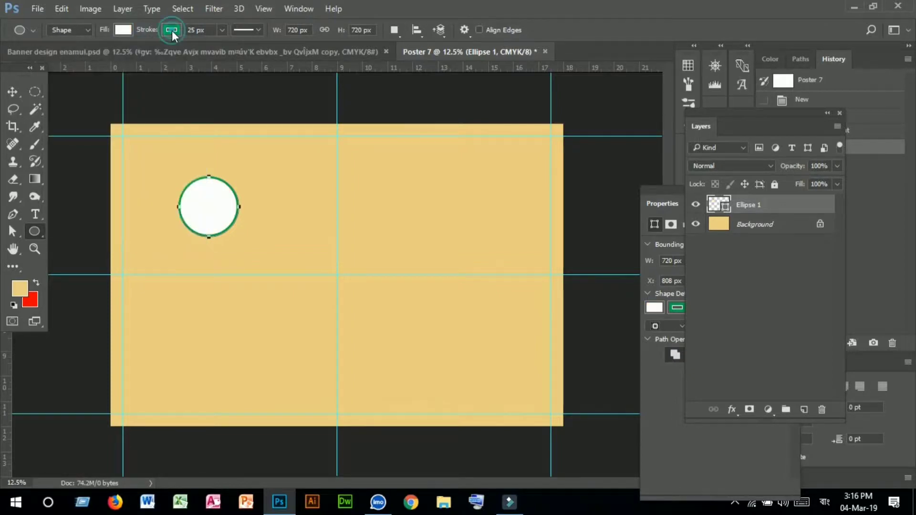
click(172, 31)
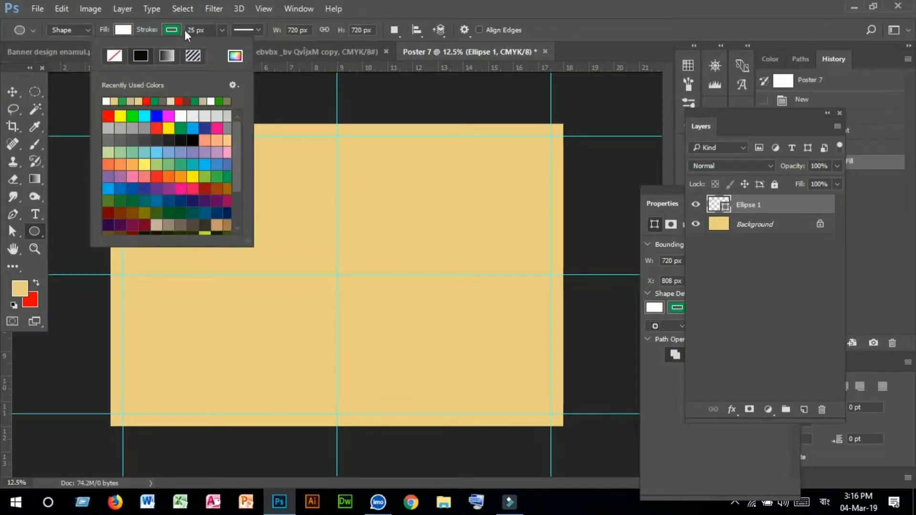
click(259, 33)
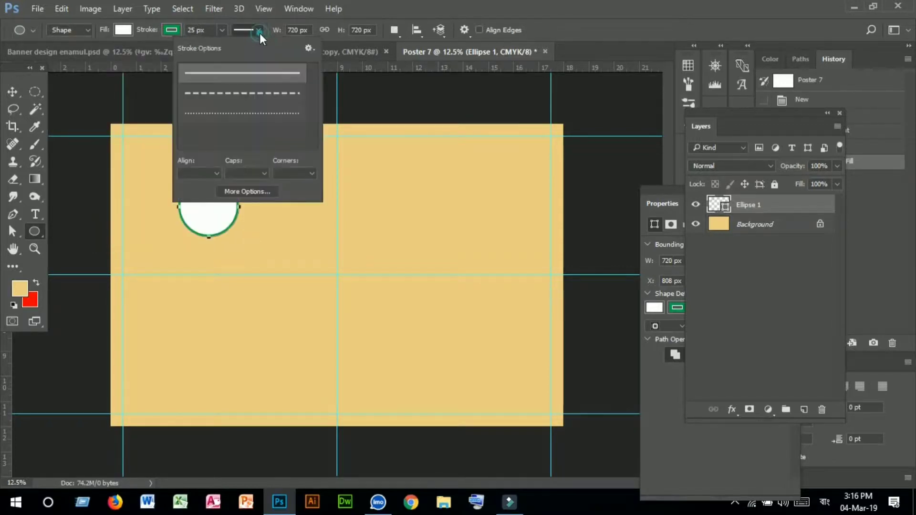
click(237, 97)
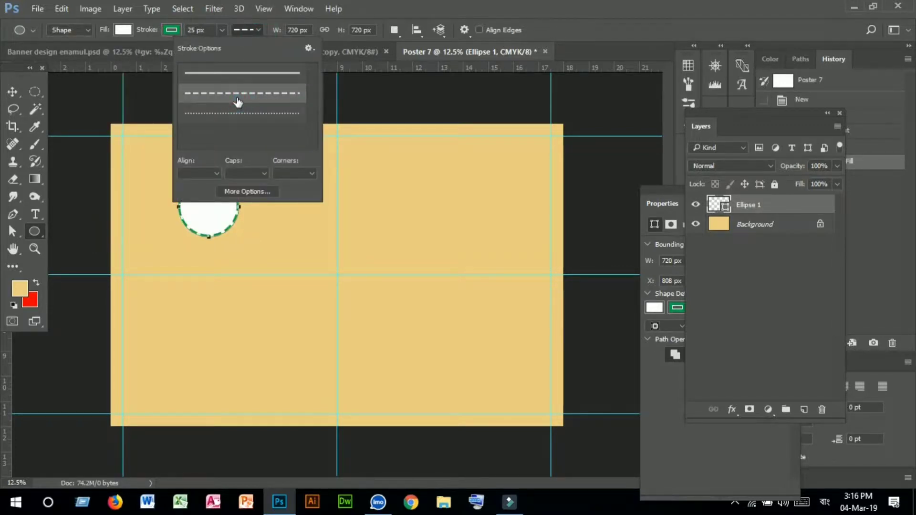
- Move the dashed circle to the poster's upper-left corner, flush with the vertical margin guide
click(13, 91)
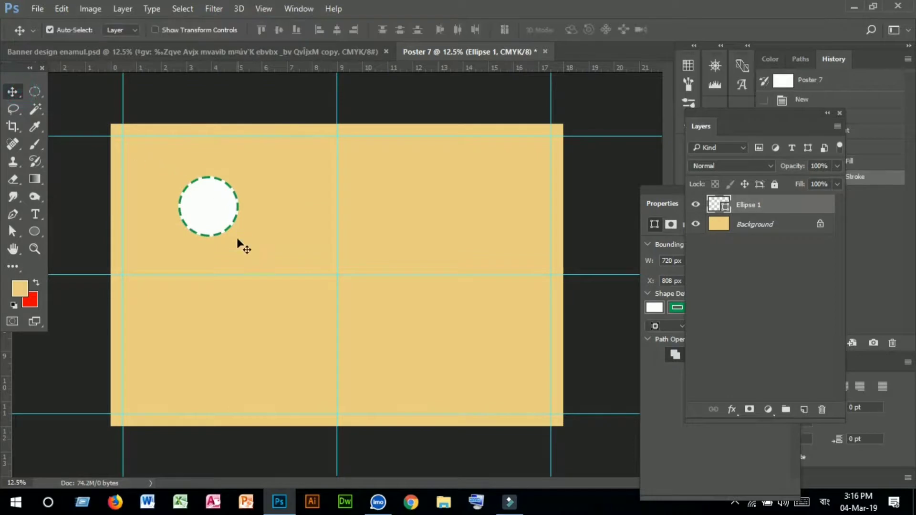
drag(207, 204, 158, 179)
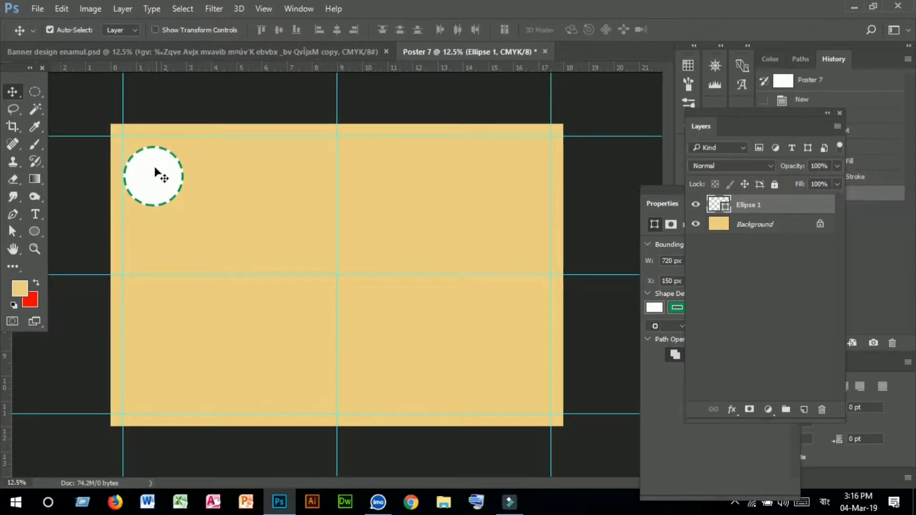
click(38, 8)
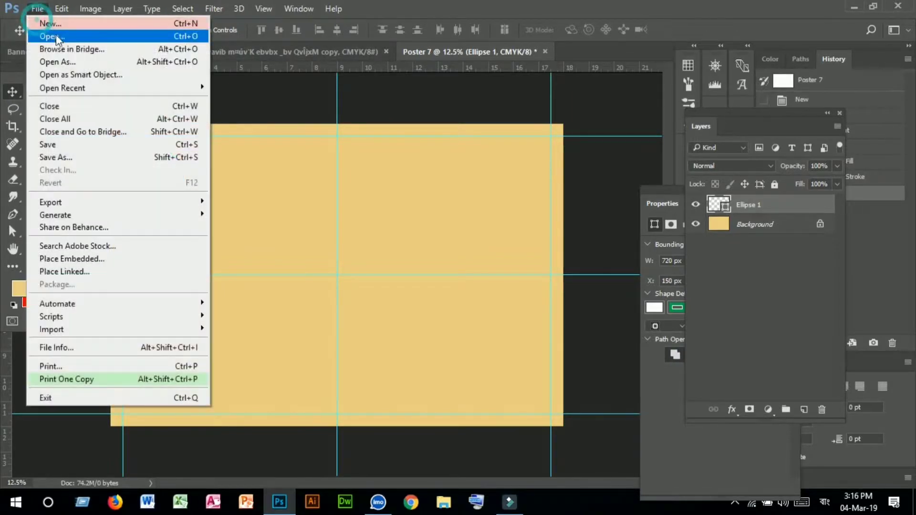
click(56, 34)
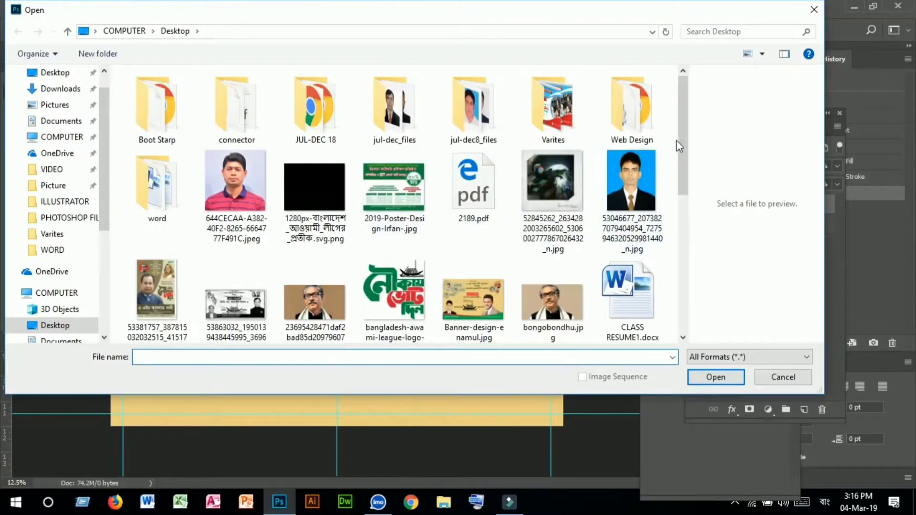
drag(682, 132, 688, 249)
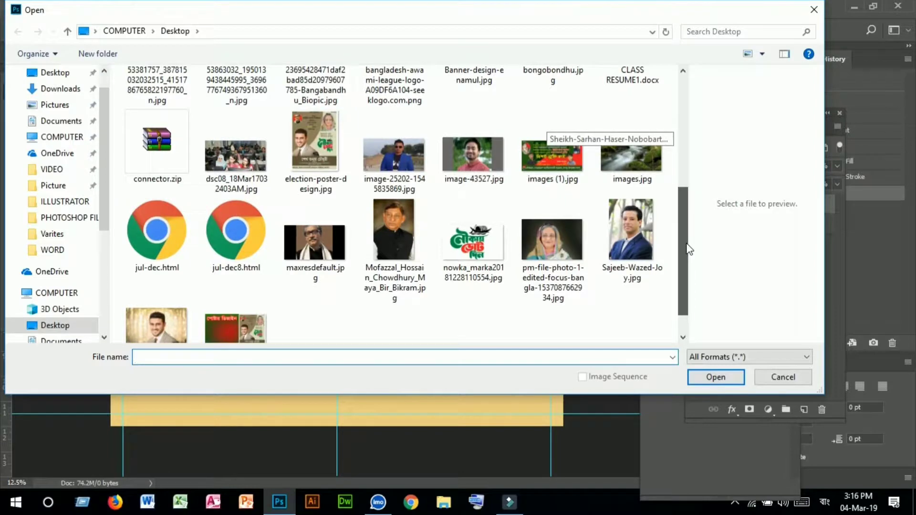
drag(689, 249, 696, 160)
click(237, 133)
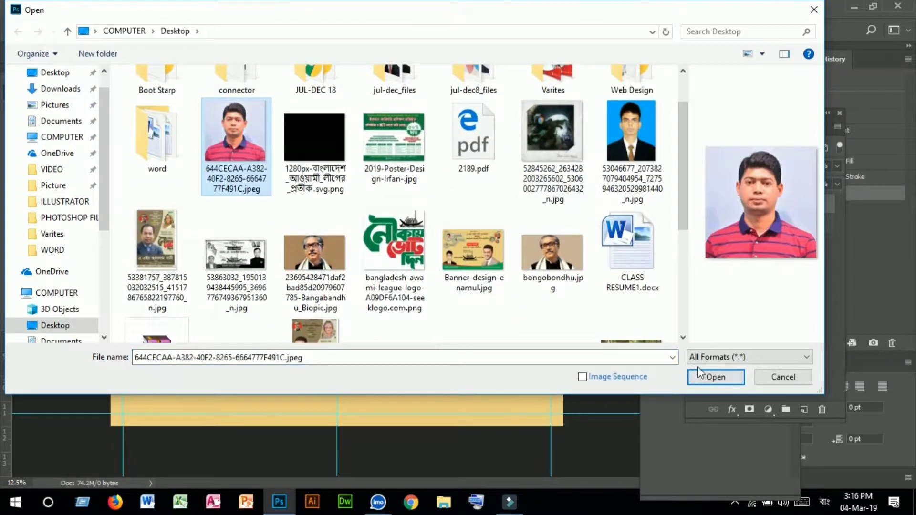
click(706, 377)
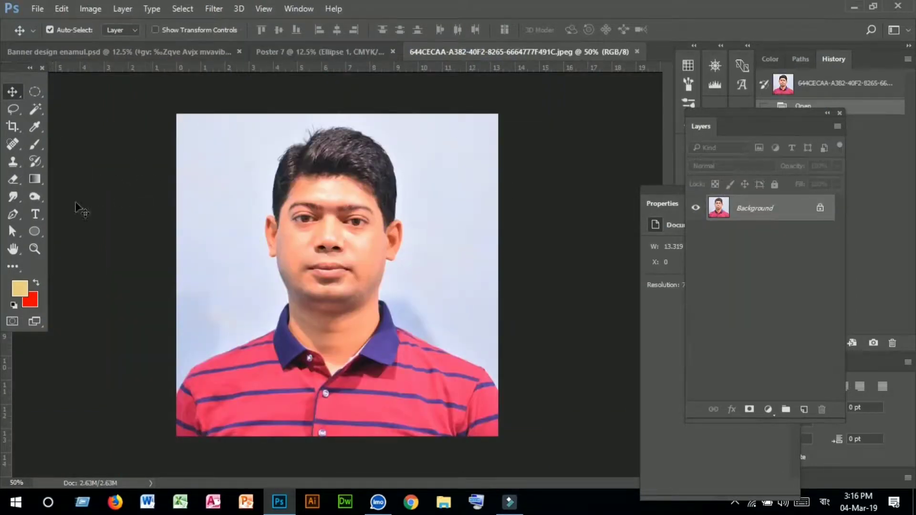
- Select a circular area around the man's head and shoulders with the Elliptical Marquee Tool and copy it into Poster 7
click(40, 96)
click(101, 103)
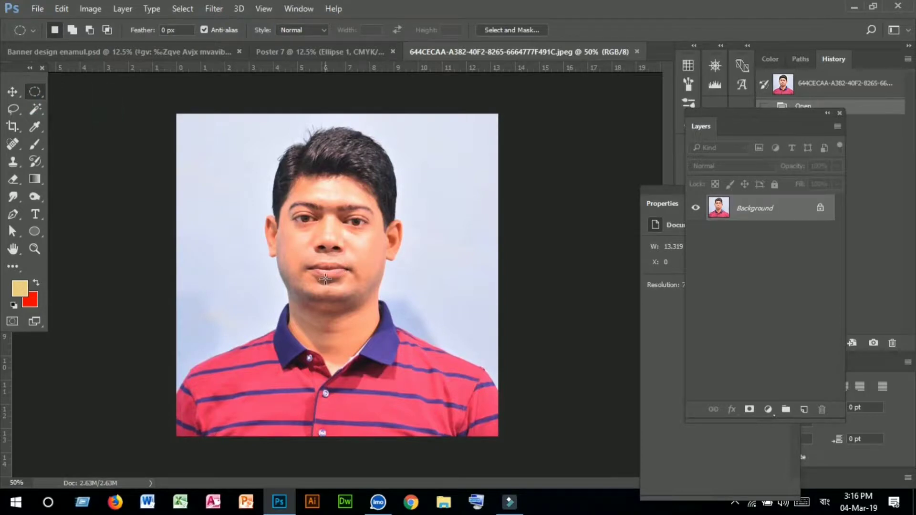
drag(325, 279, 472, 508)
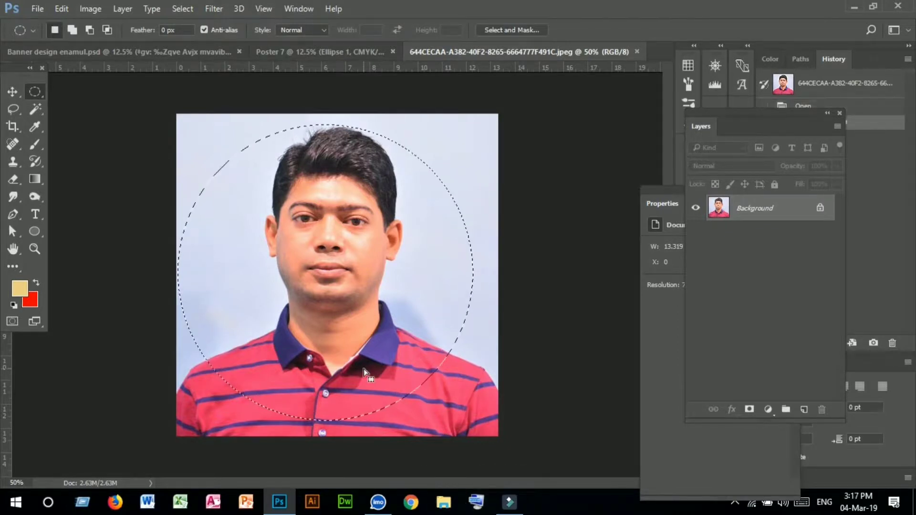
drag(364, 369, 376, 368)
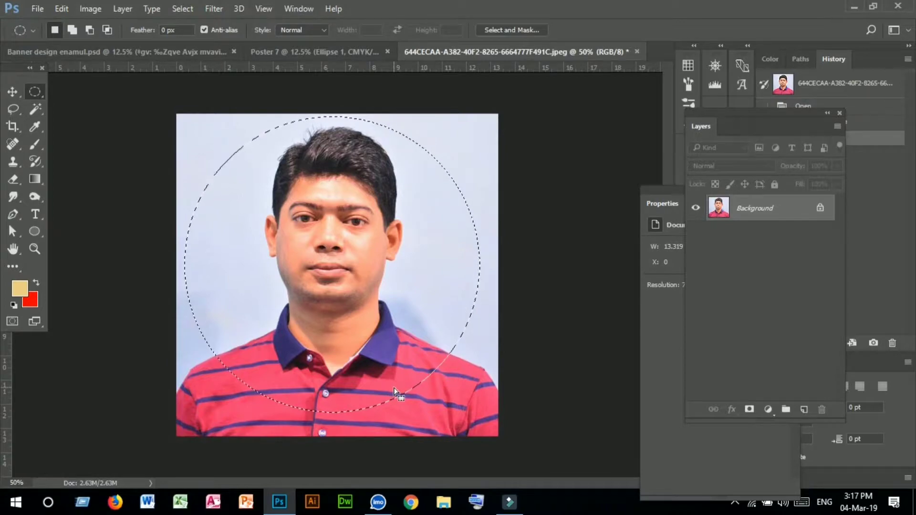
click(286, 51)
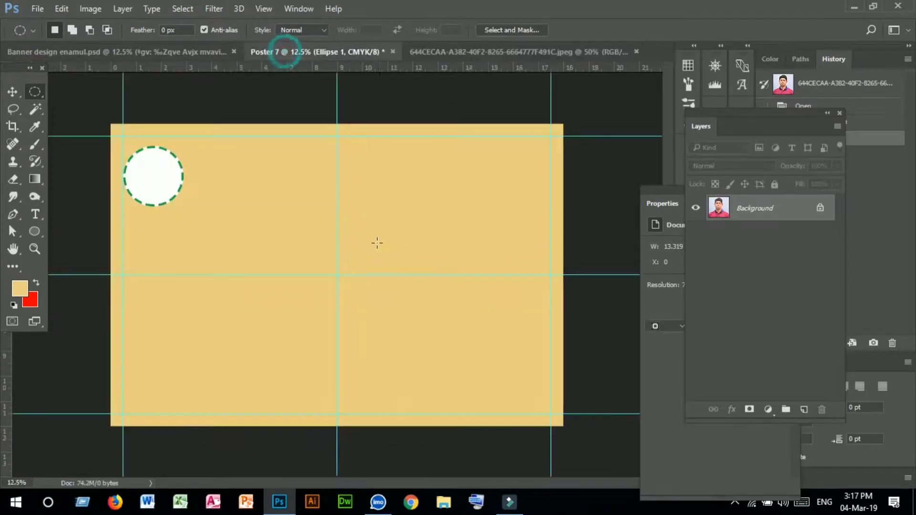
key(ctrl+v)
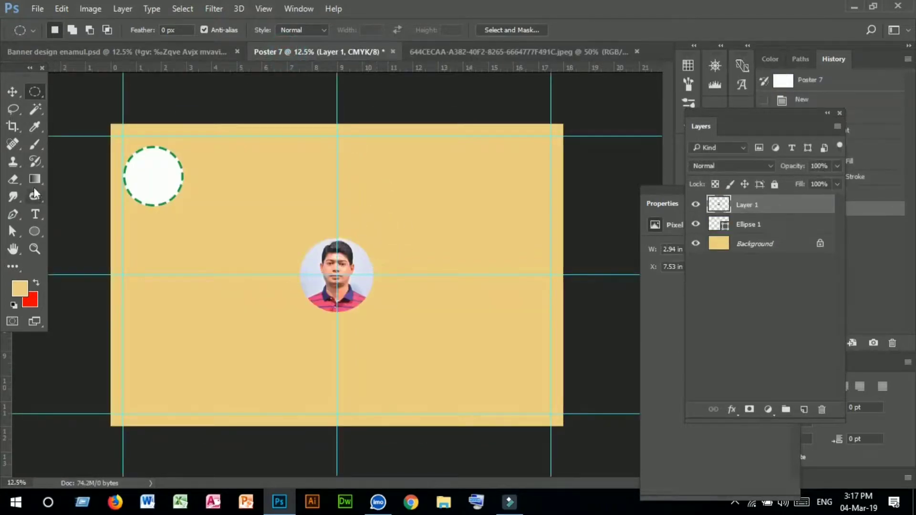
- Select the whole light blue backdrop around the man in the pasted portrait with the Magic Wand Tool, including the shaded areas
click(35, 248)
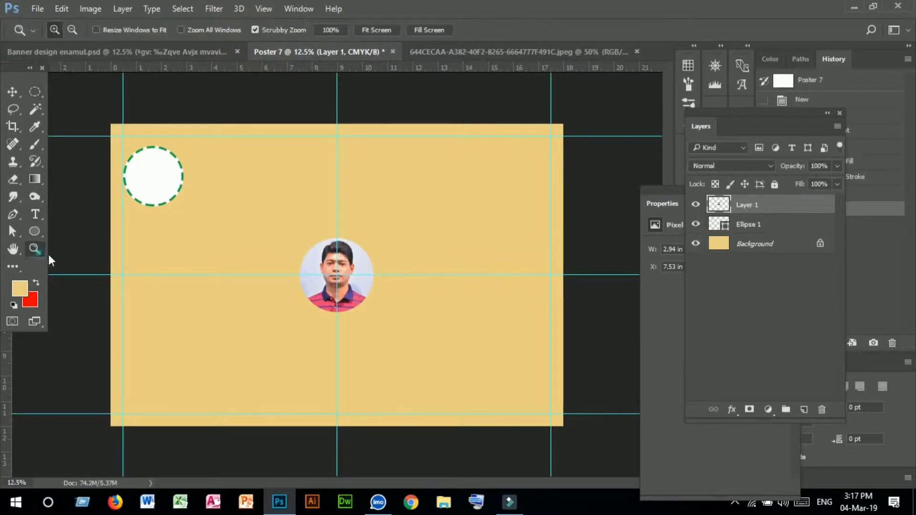
click(354, 287)
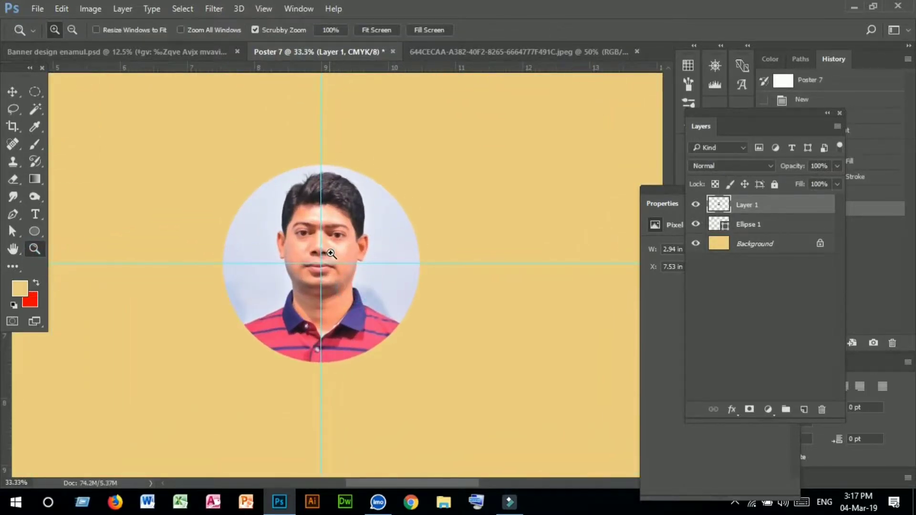
click(331, 253)
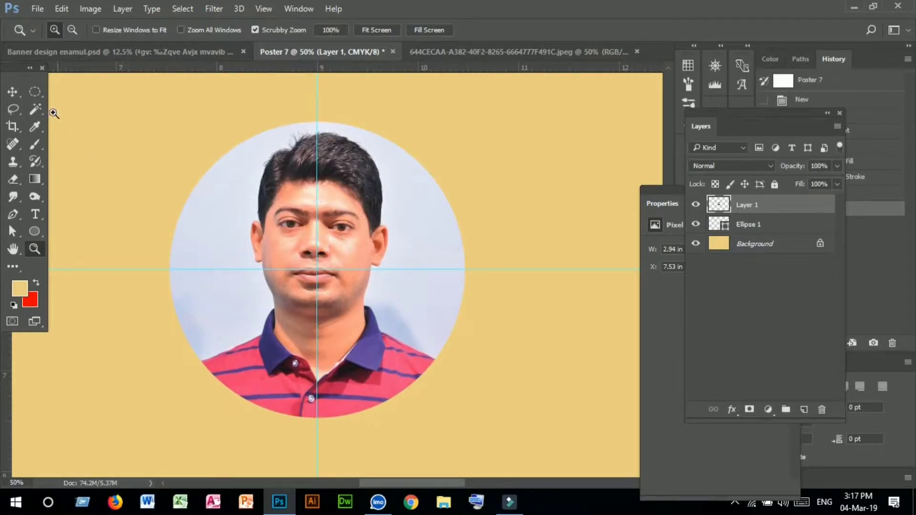
click(35, 108)
click(81, 121)
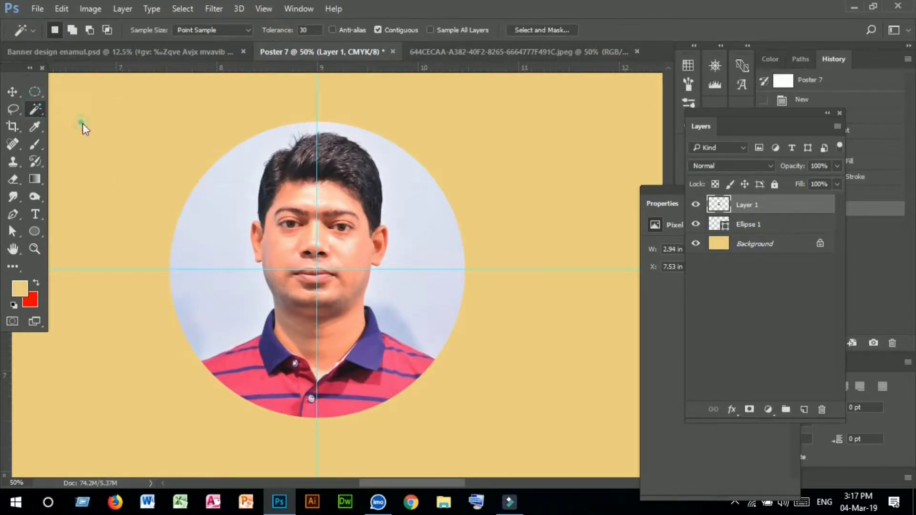
click(428, 253)
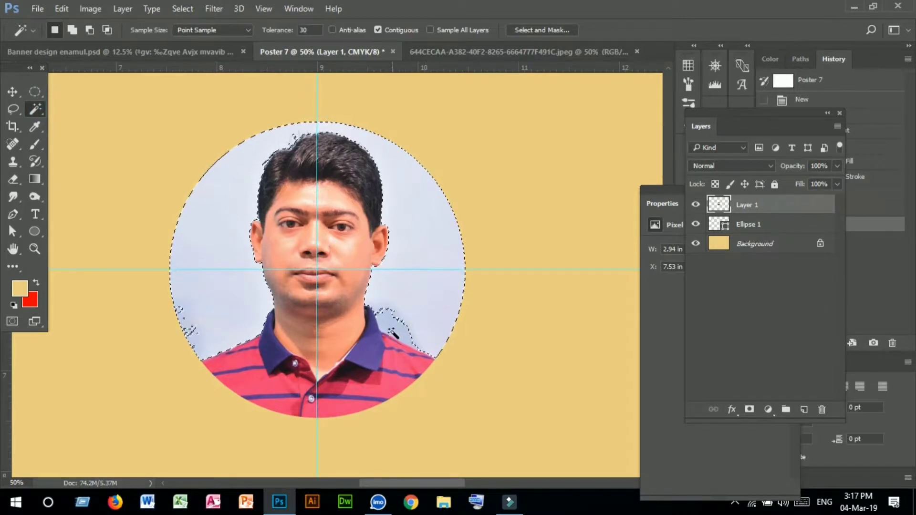
shift+click(421, 165)
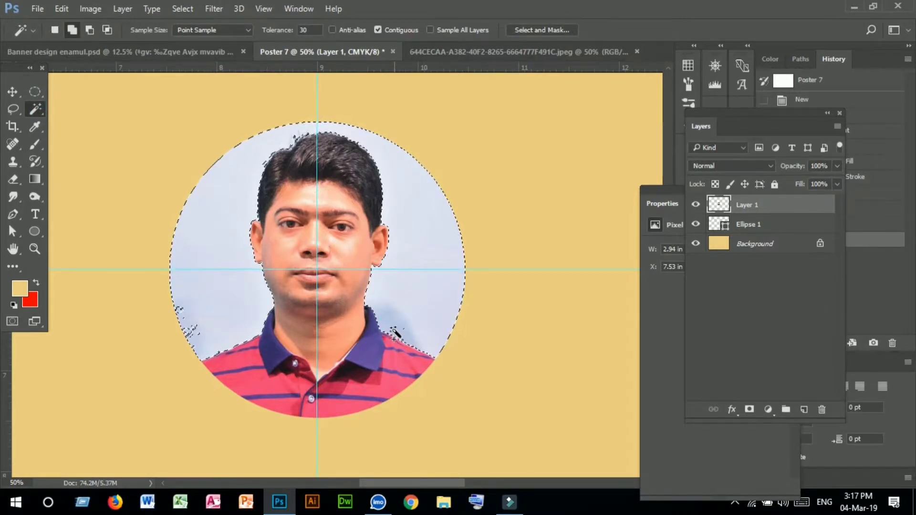
shift+click(208, 321)
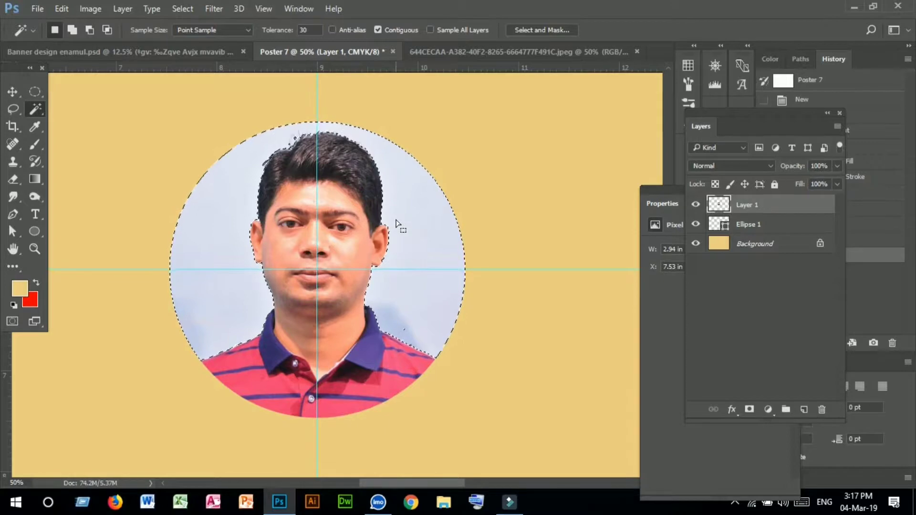
- Set the foreground color to c9ba94 to match the portrait backdrops in the finished banner document
click(19, 288)
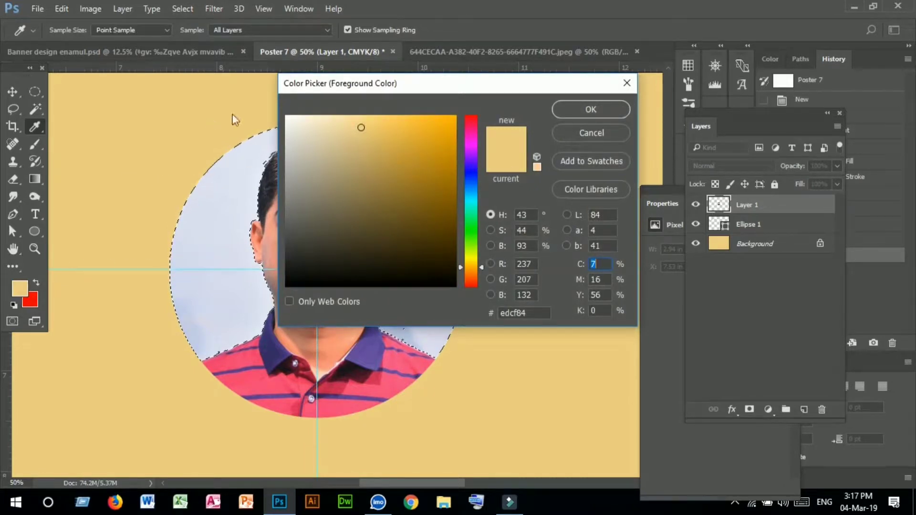
click(583, 134)
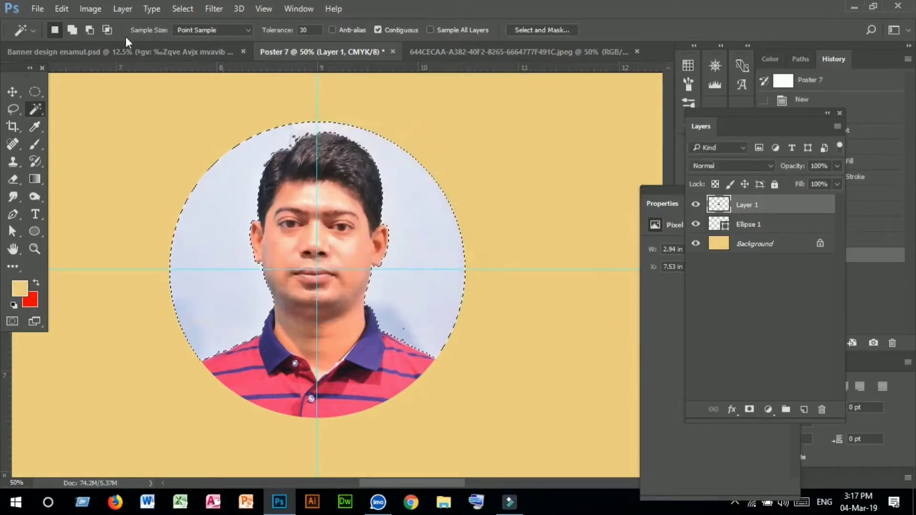
click(122, 54)
click(21, 288)
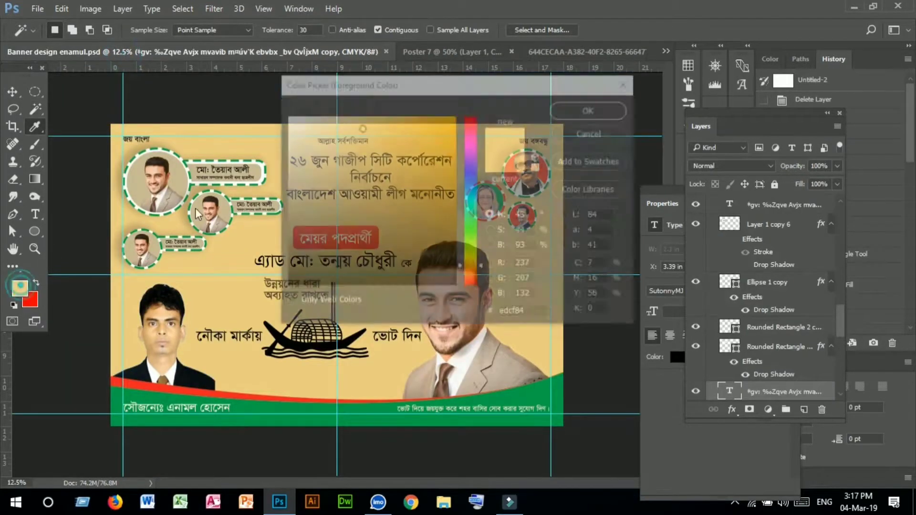
click(329, 150)
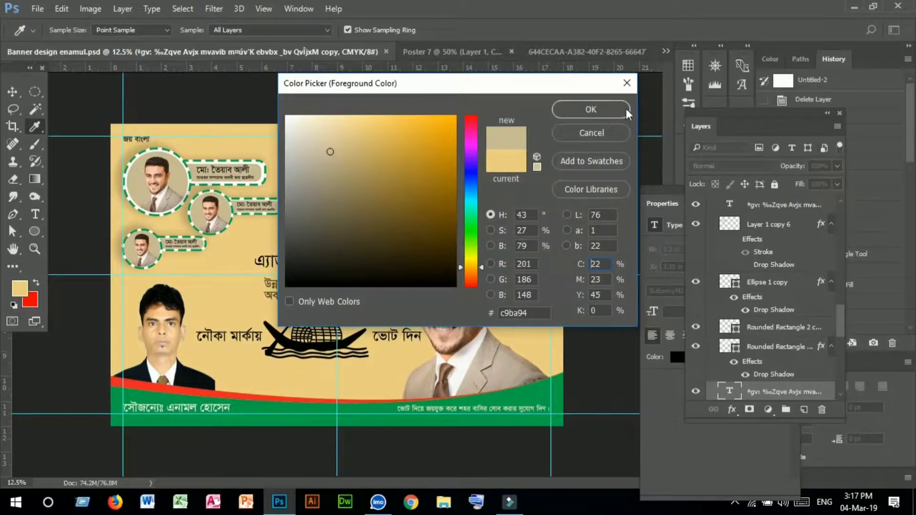
click(591, 109)
- Fill the selected portrait backdrop in Poster 7 with the foreground color and clear the selection
key(w)
click(448, 52)
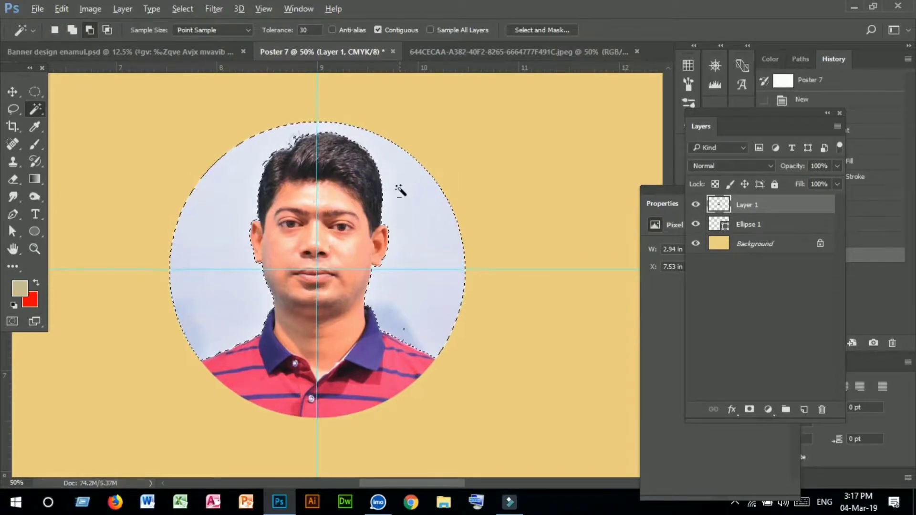
key(alt+BackSpace)
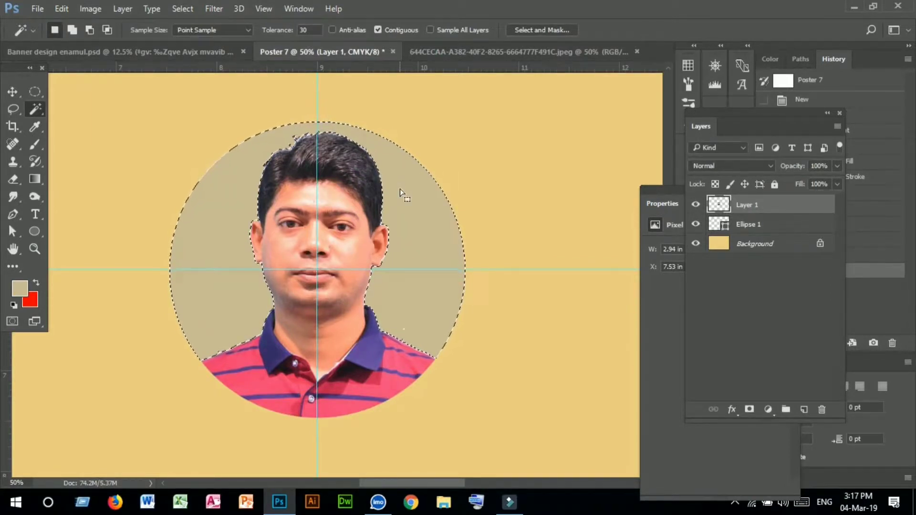
key(ctrl+d)
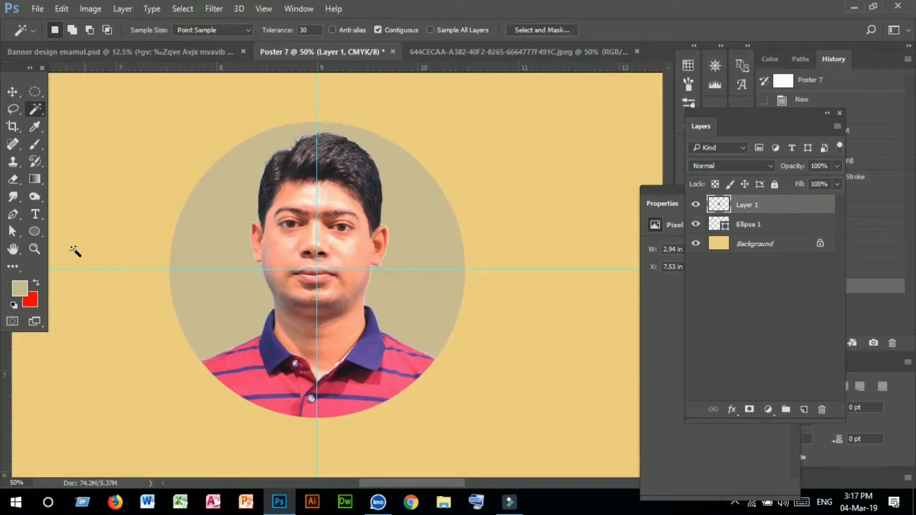
- Move the circular portrait from the poster's center to just beside the white dashed circle in the upper-left quarter
click(34, 249)
alt+click(231, 241)
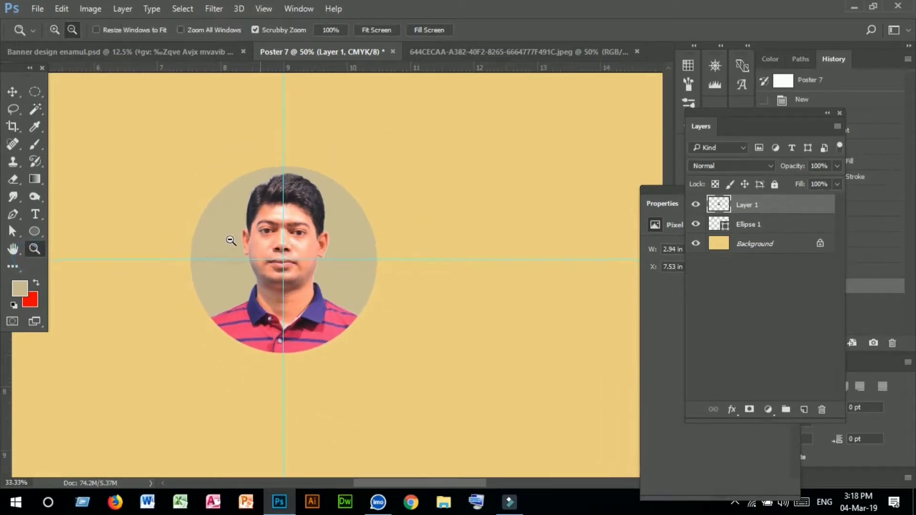
alt+click(231, 240)
alt+click(231, 240)
click(13, 92)
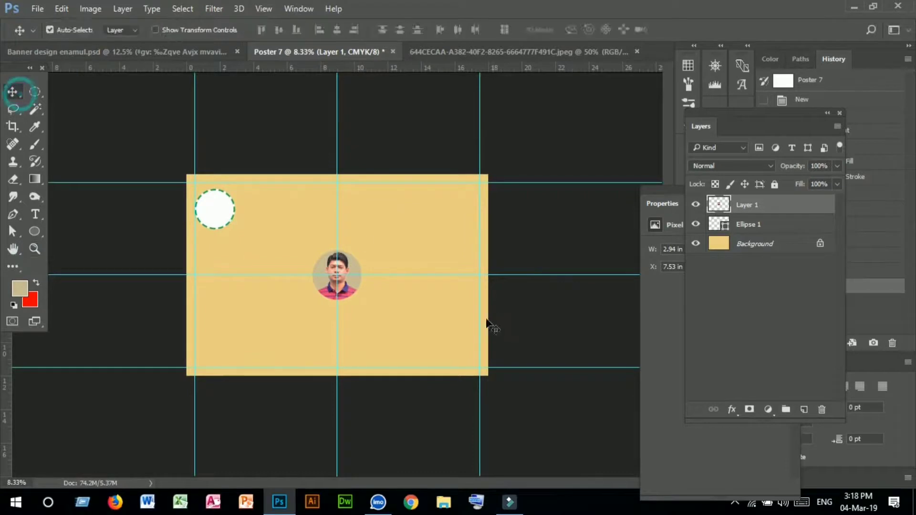
drag(351, 282, 271, 242)
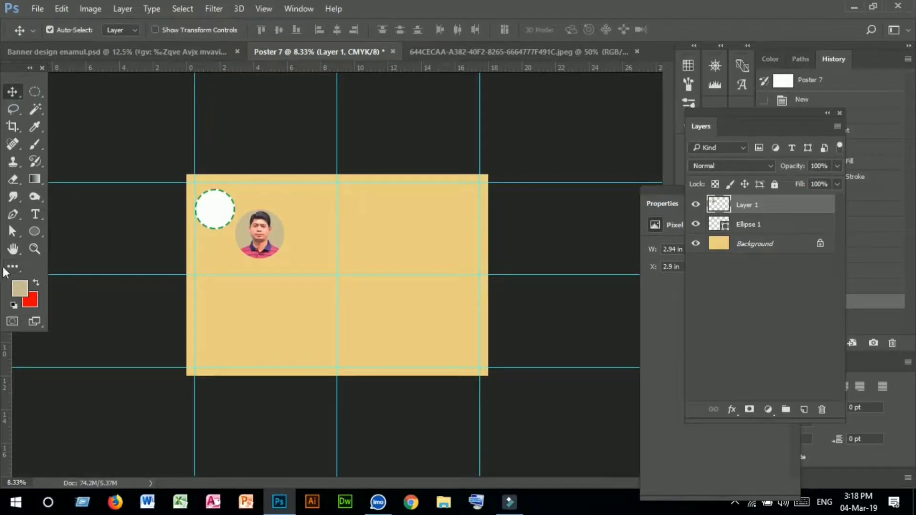
- Scale the circular portrait down to about 64% and move it inside the white dashed circle
click(34, 248)
click(355, 276)
click(290, 252)
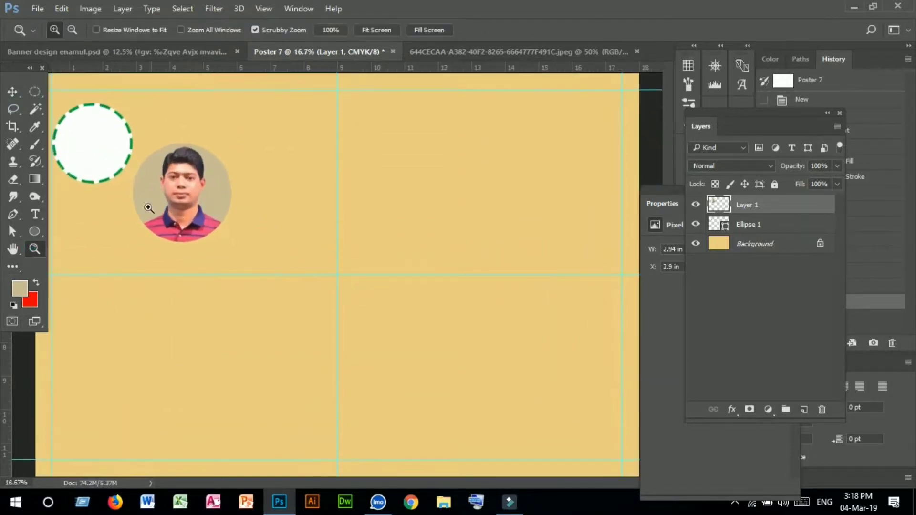
click(15, 249)
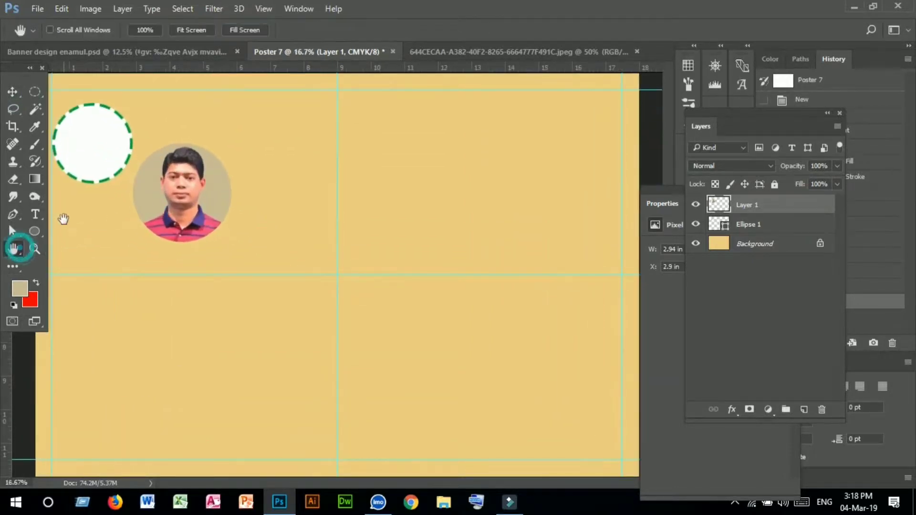
click(15, 92)
mouse_move(197, 187)
mouse_down()
mouse_move(230, 207)
mouse_move(124, 142)
mouse_move(199, 191)
mouse_up()
key(ctrl+t)
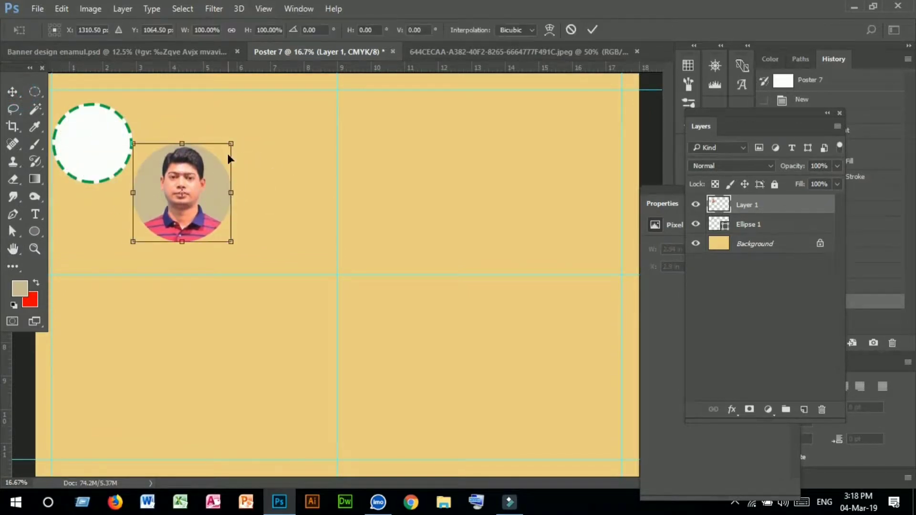
drag(228, 141, 214, 161)
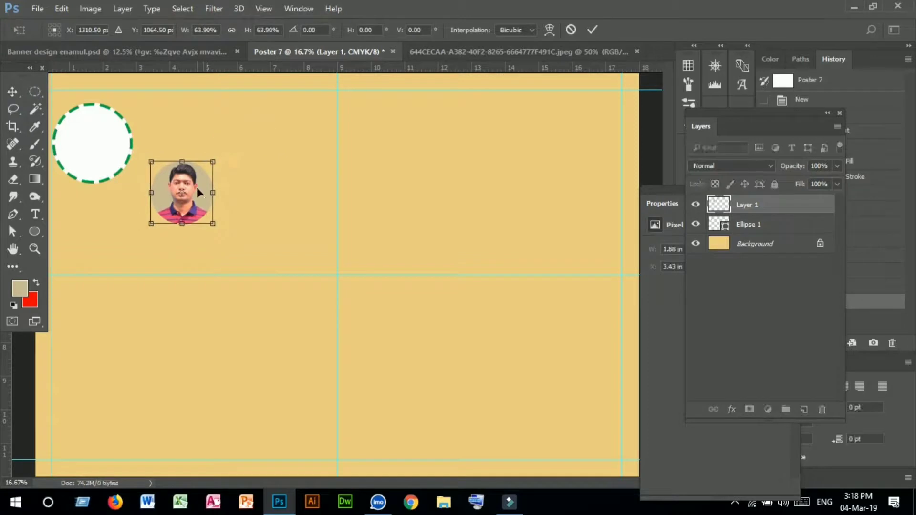
key(Return)
drag(198, 200, 103, 152)
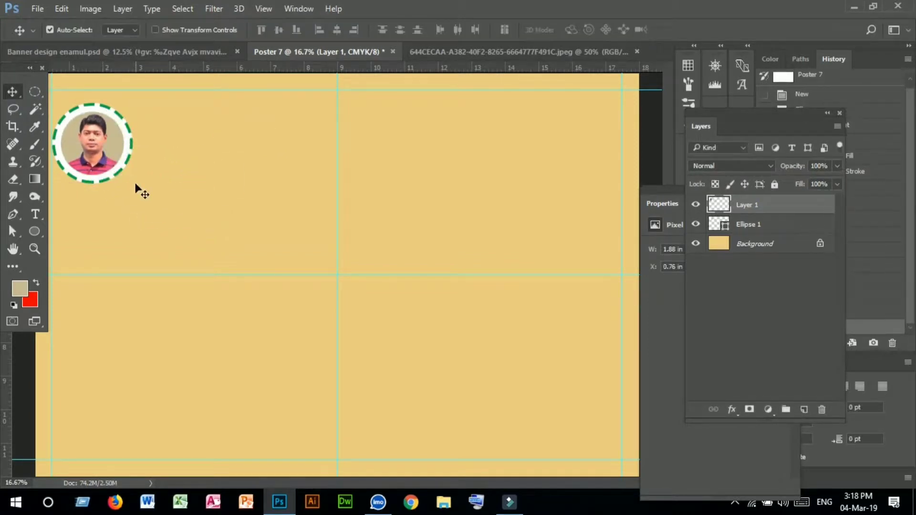
- Enlarge the portrait to about 108.5% and align the centers of the portrait and the white dashed circle
key(ctrl+t)
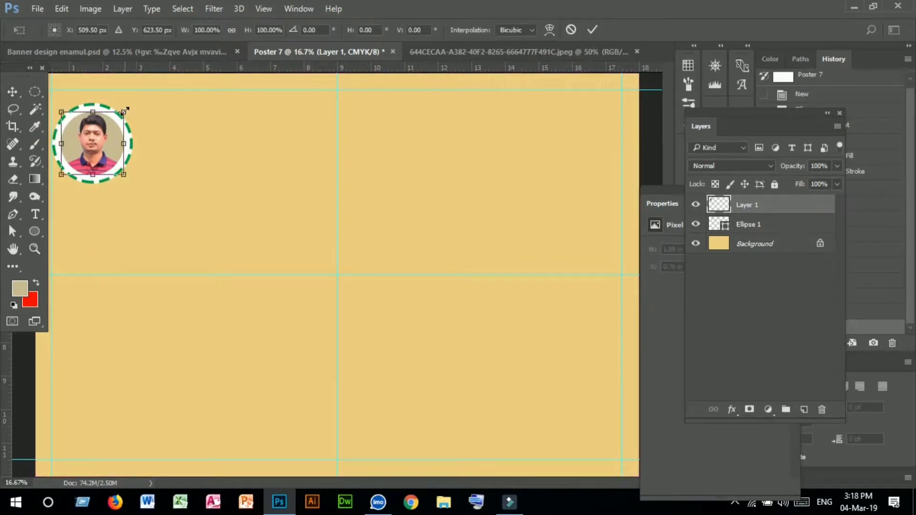
drag(125, 111, 127, 109)
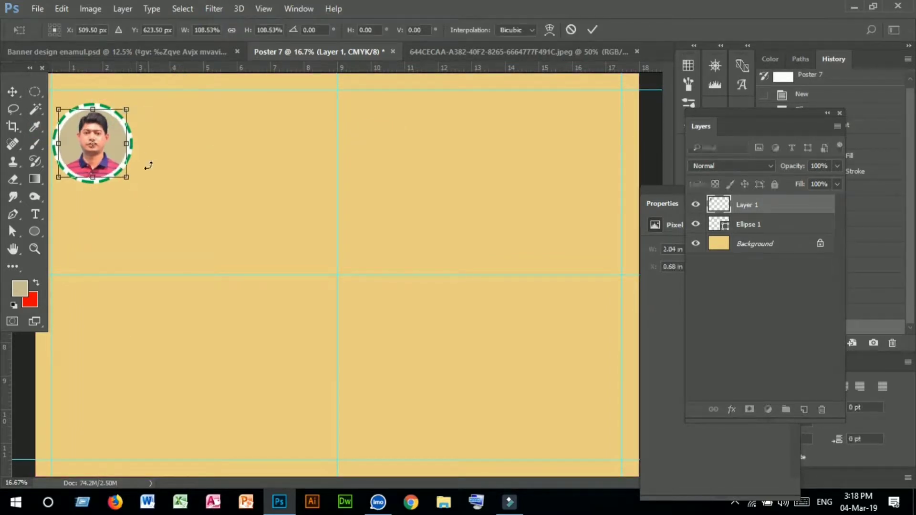
key(Return)
drag(79, 126, 97, 125)
click(283, 30)
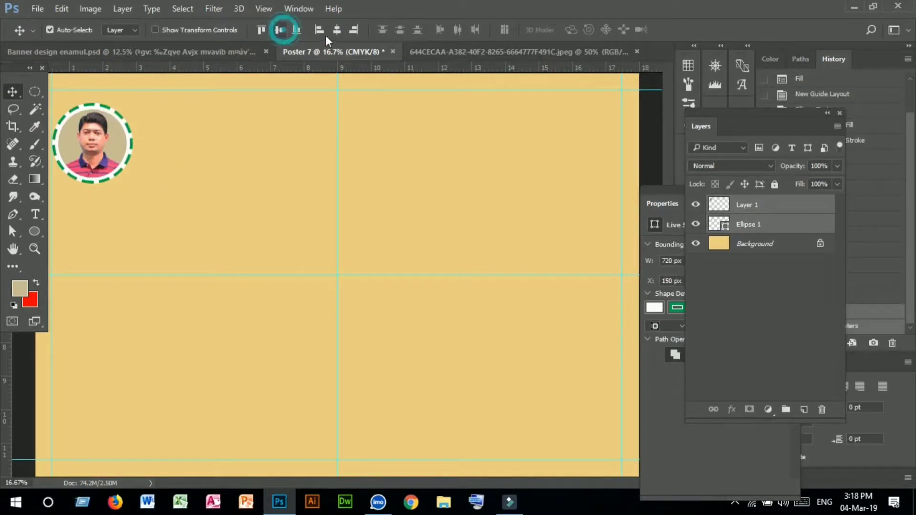
drag(142, 201, 147, 194)
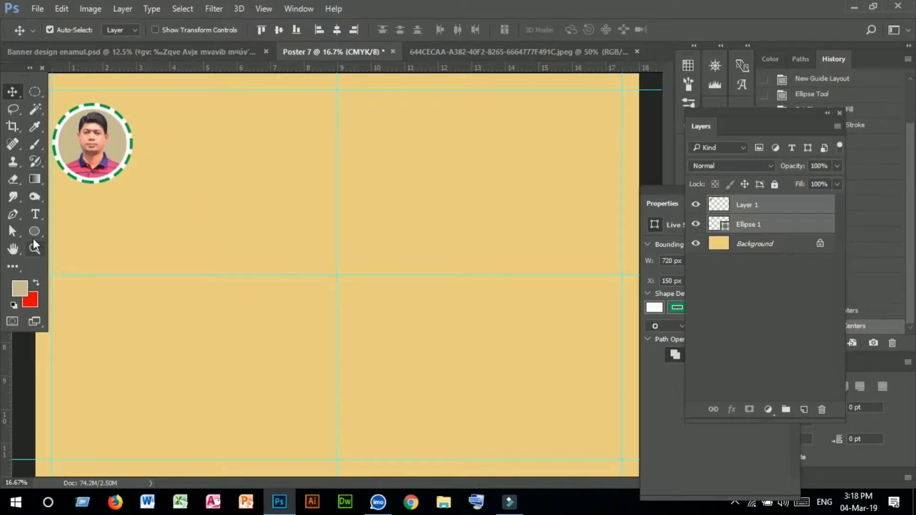
- Draw a white rounded rectangle about 1308 by 348 px with a dashed green 25 px stroke, overlapping the circular portrait
drag(33, 238, 96, 283)
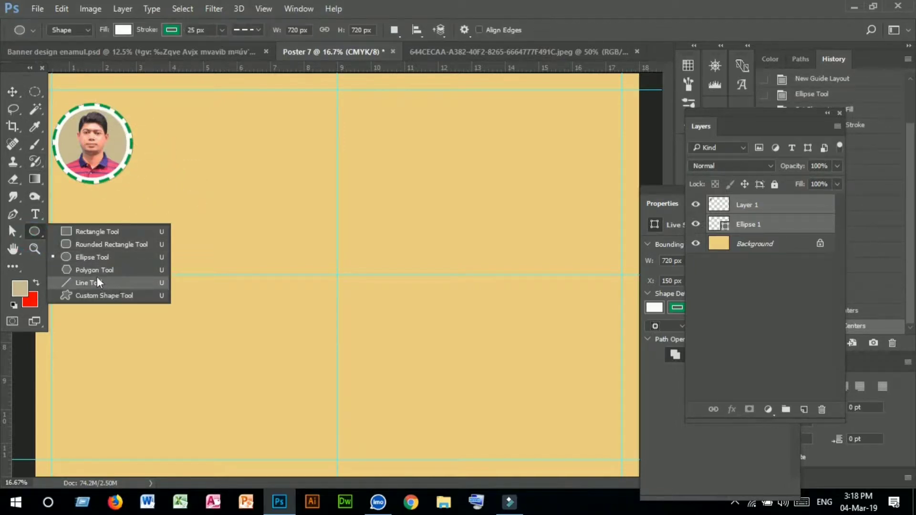
click(87, 245)
mouse_move(151, 128)
mouse_down()
mouse_move(228, 153)
mouse_move(224, 148)
mouse_up()
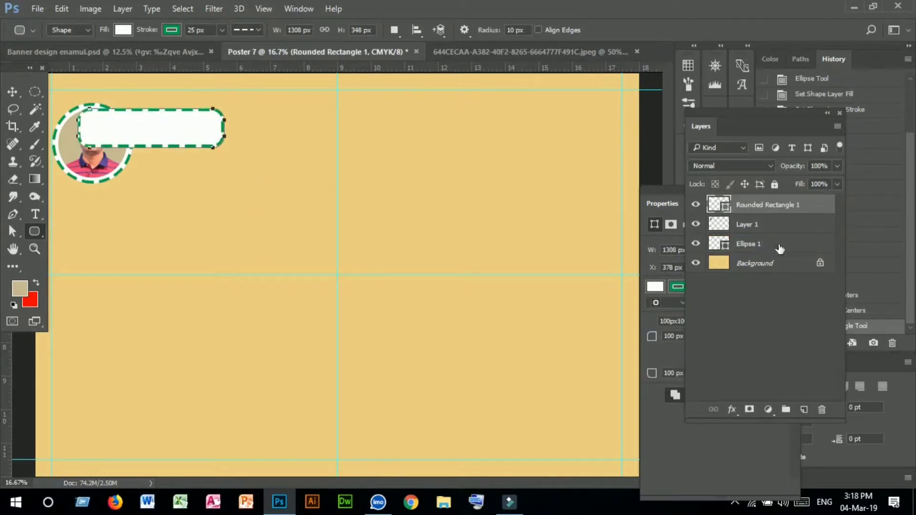
drag(656, 196, 541, 133)
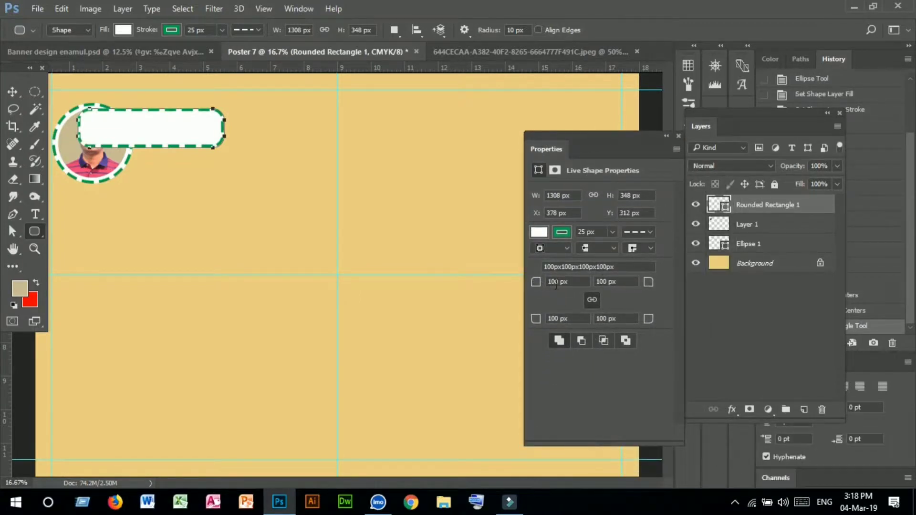
click(228, 226)
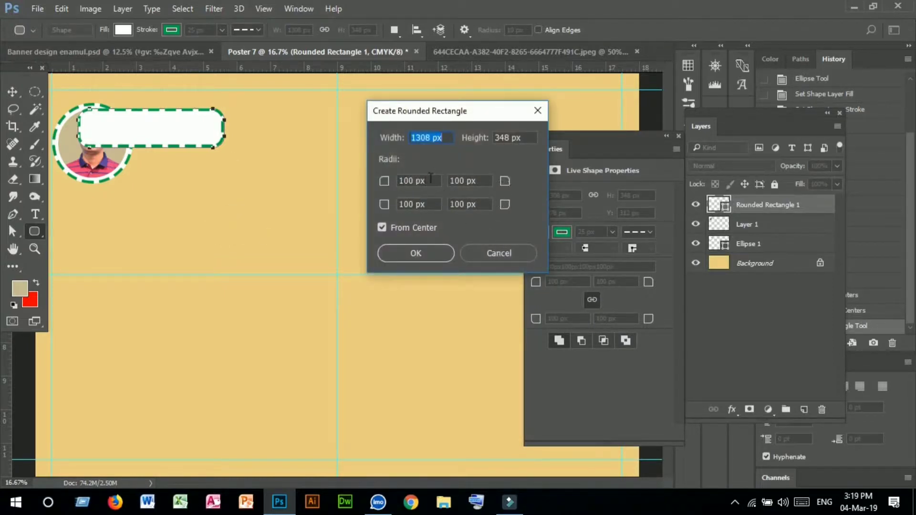
click(500, 257)
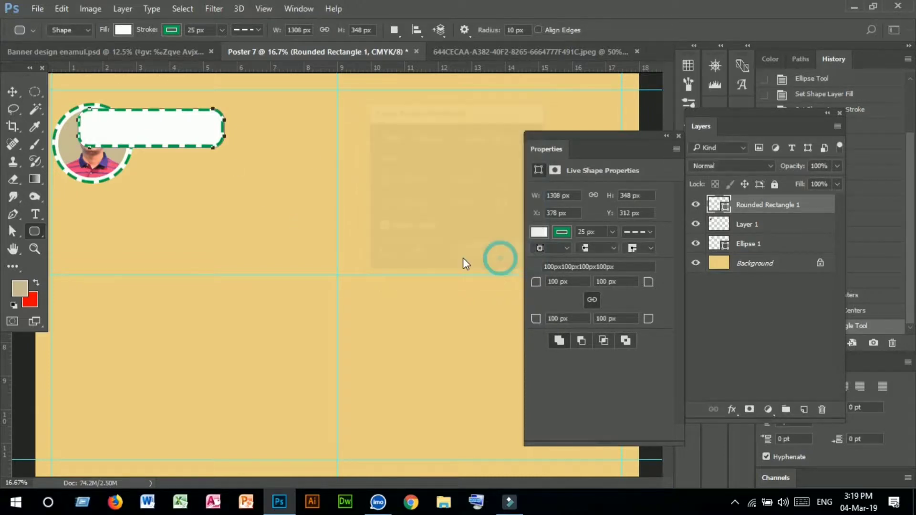
- Shift the rounded rectangle so it extends to the right of the portrait, and place its layer beneath Ellipse 1
click(18, 91)
drag(186, 127, 220, 135)
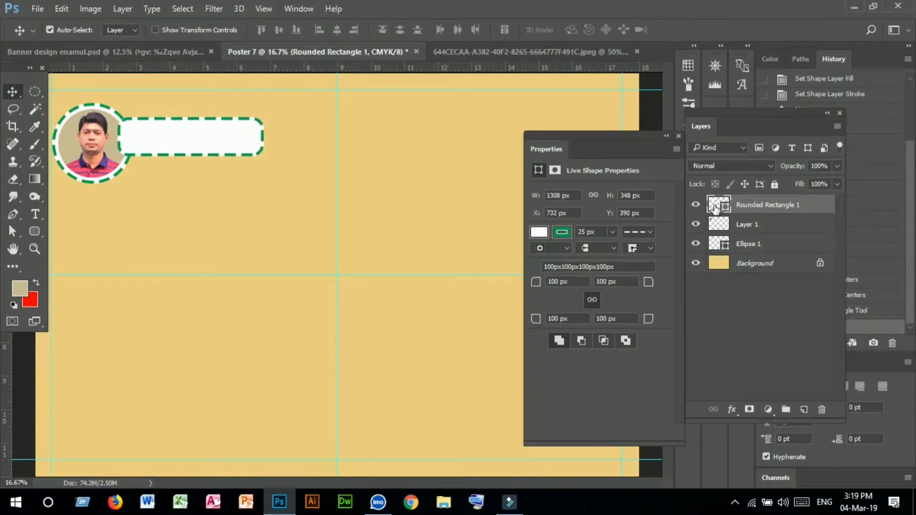
drag(715, 209, 724, 252)
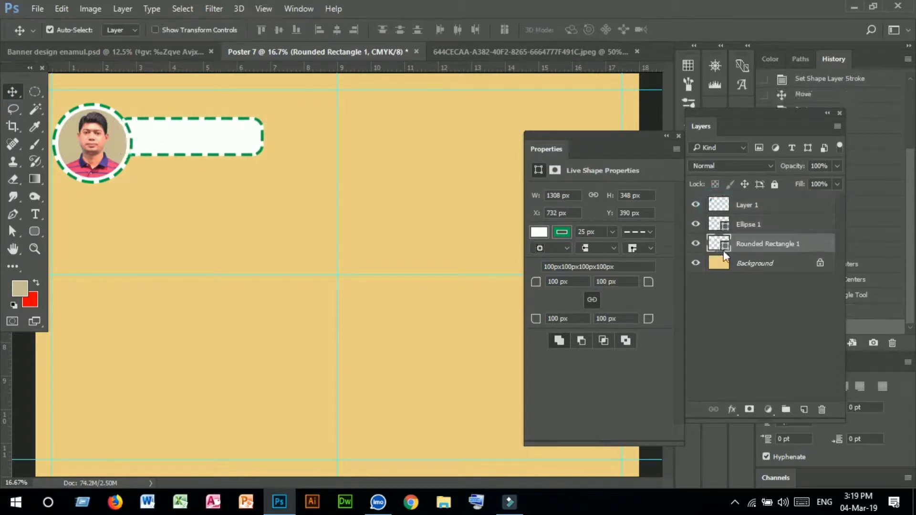
mouse_move(205, 135)
mouse_down()
mouse_move(191, 134)
mouse_move(219, 136)
mouse_move(204, 132)
mouse_up()
- Duplicate the Rounded Rectangle 1 layer within Poster 7 under the default copy name
right_click(754, 244)
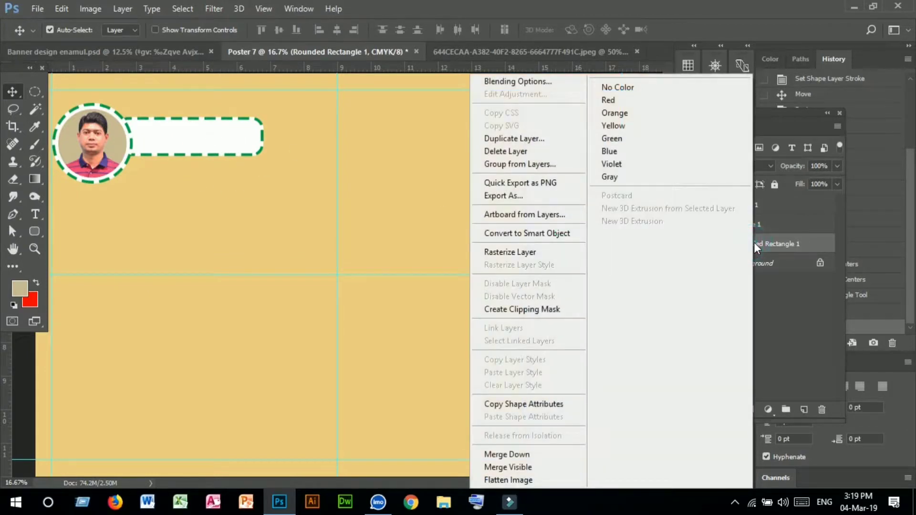
click(520, 138)
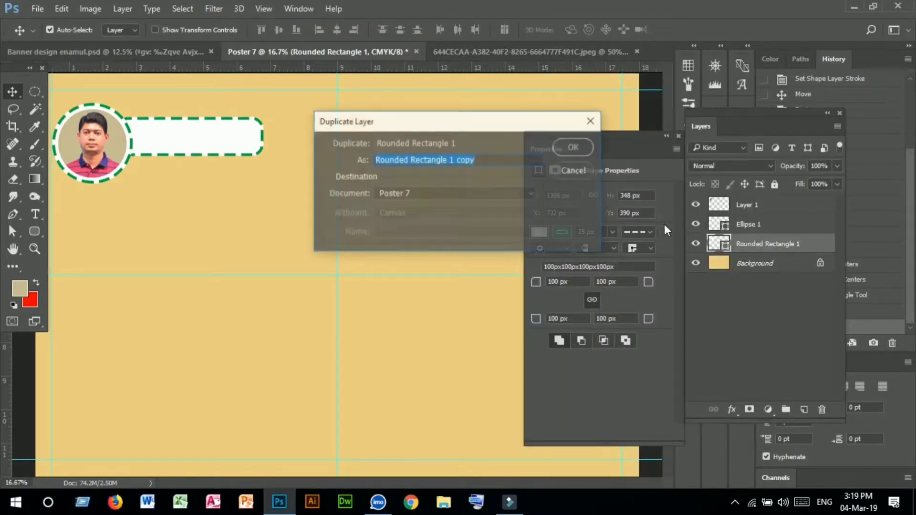
click(571, 146)
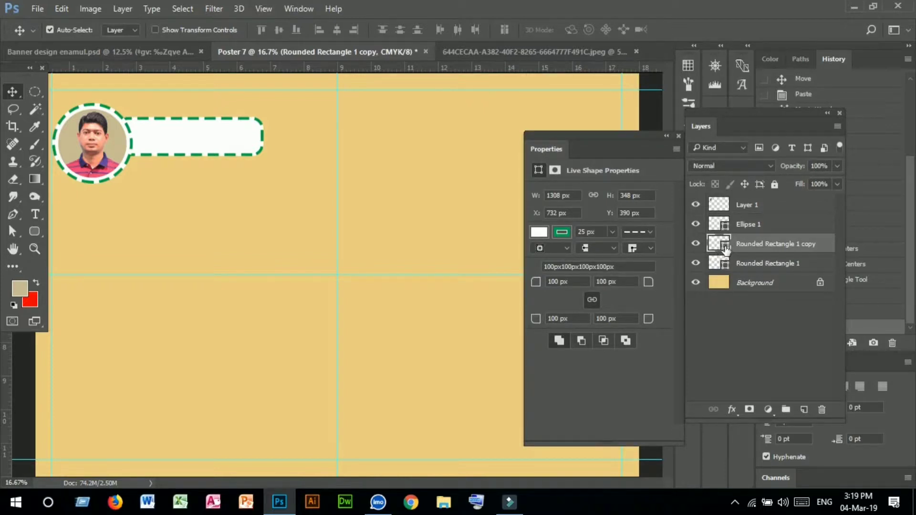
- Remove the stroke from the rounded rectangle copy and fill it with the recently used beige of the portrait backdrop
click(34, 231)
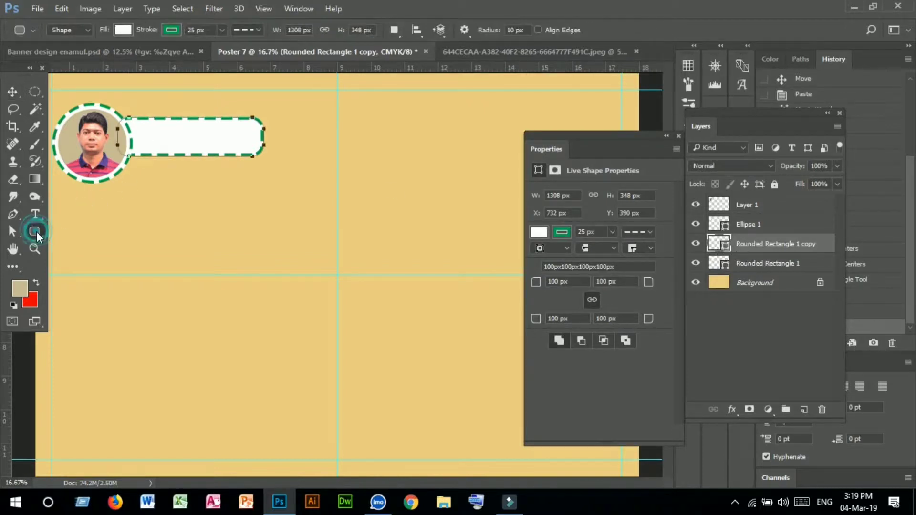
click(174, 31)
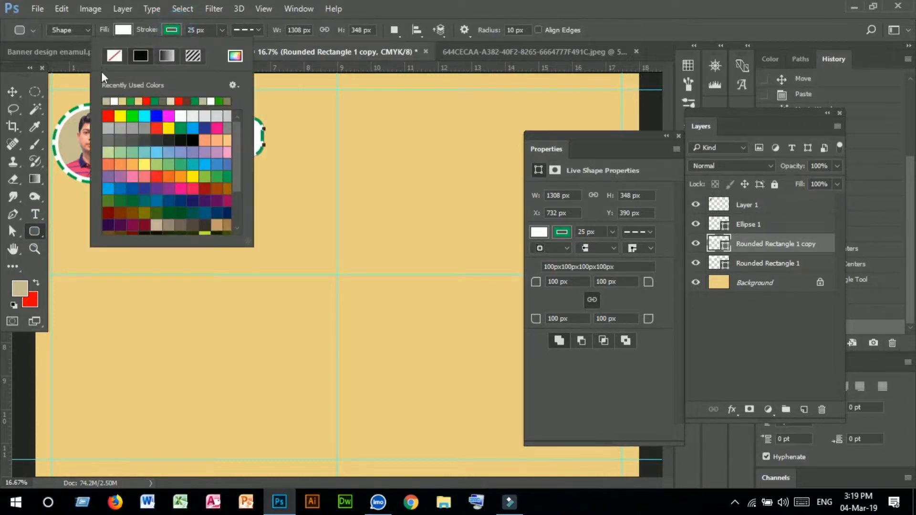
click(112, 57)
click(125, 30)
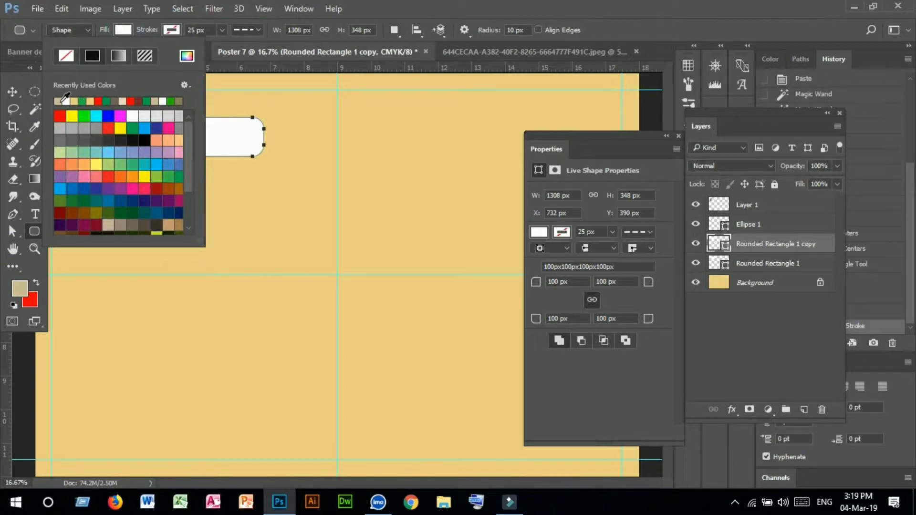
click(63, 101)
- Resize the beige rounded rectangle to about 1198 by 234 px so it fits inside the white dashed one
click(15, 90)
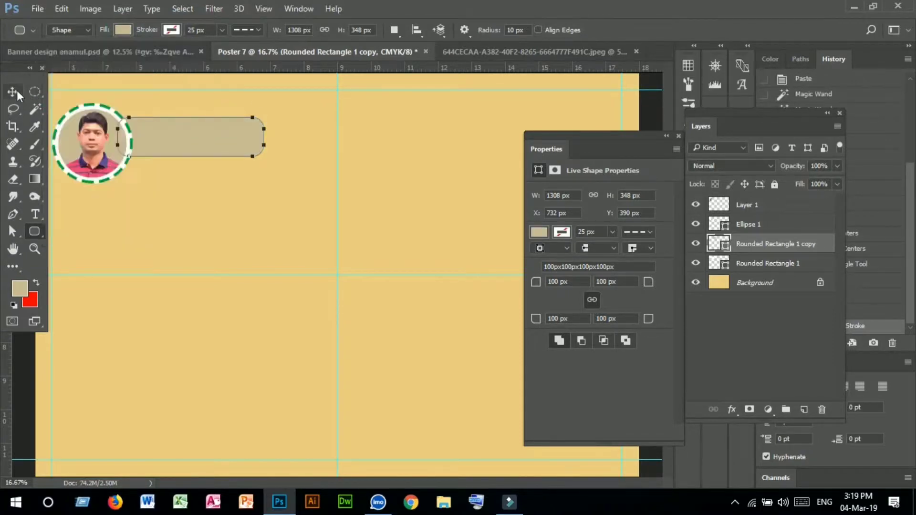
click(12, 91)
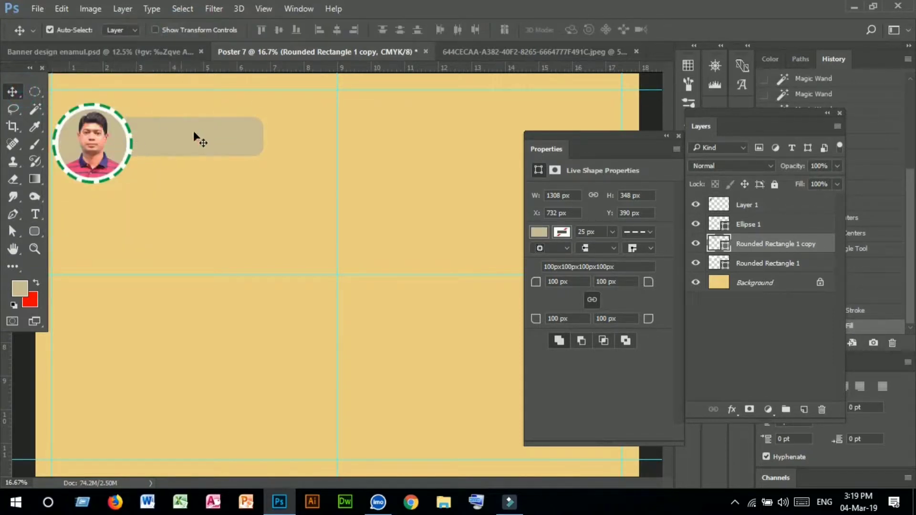
key(ctrl+t)
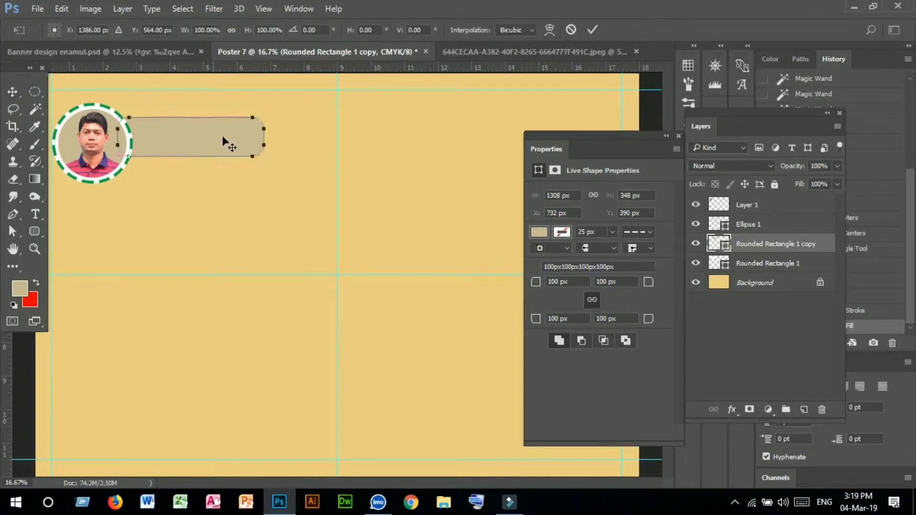
mouse_move(261, 121)
mouse_down()
mouse_move(248, 124)
mouse_move(255, 120)
mouse_up()
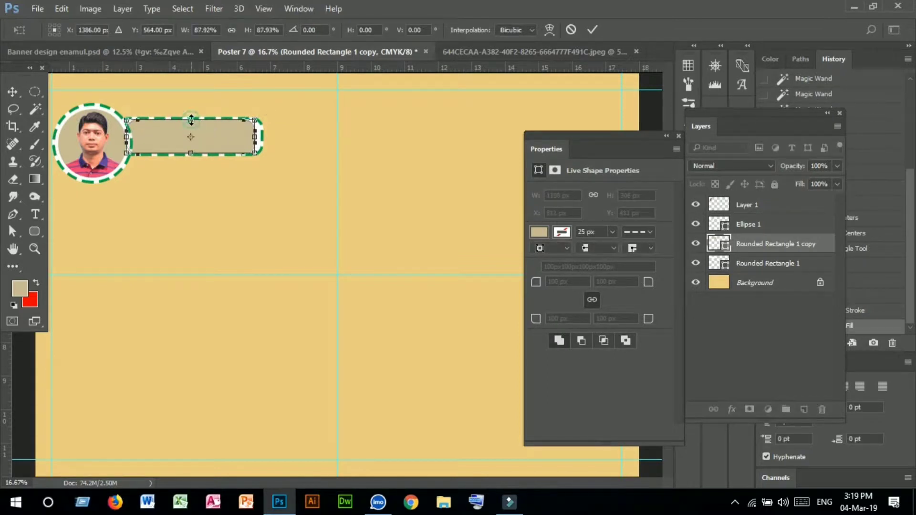
drag(191, 120, 191, 124)
drag(254, 140, 256, 139)
key(Return)
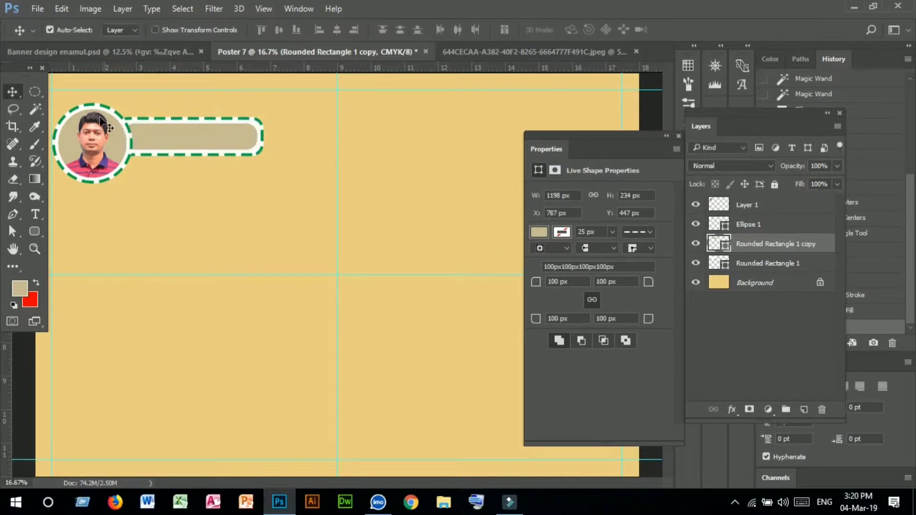
- Select both rounded rectangles and nudge them slightly left toward the portrait, then clear the layer selection
drag(255, 184, 193, 118)
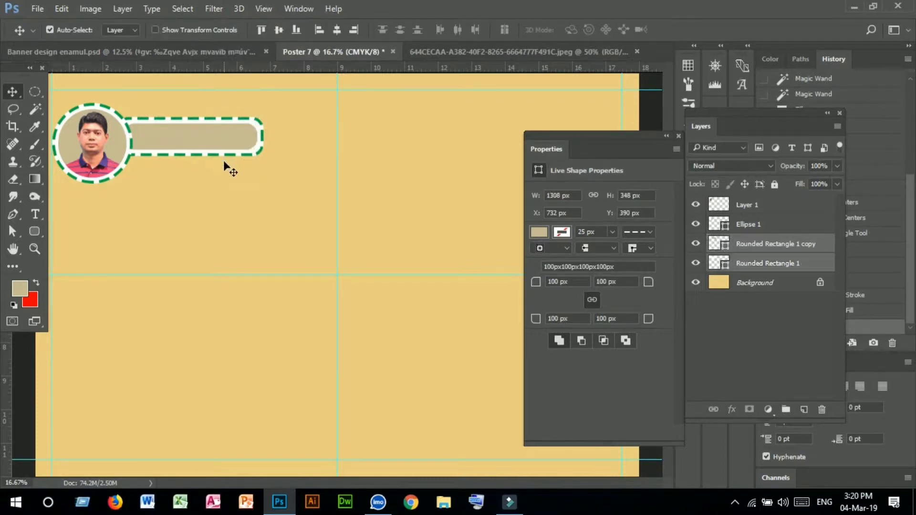
key(Left)
key(Left)
key(Left)
click(225, 169)
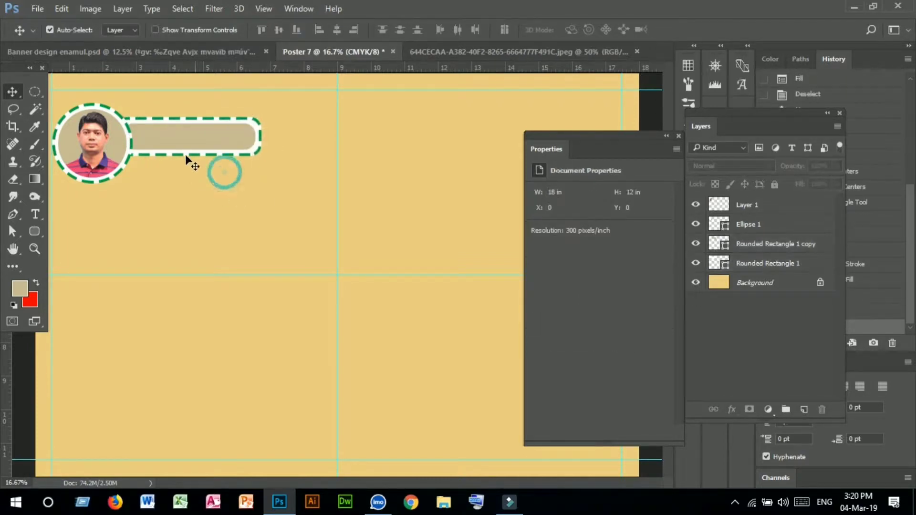
- Copy the name and title text from the large portrait's label in Banner design enamul.psd into Poster 7's name plate
click(126, 50)
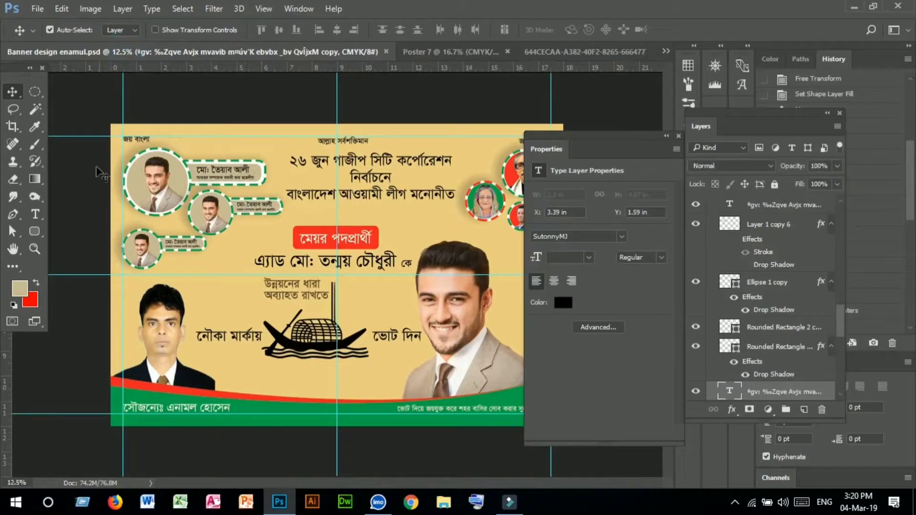
click(35, 249)
click(249, 180)
click(248, 180)
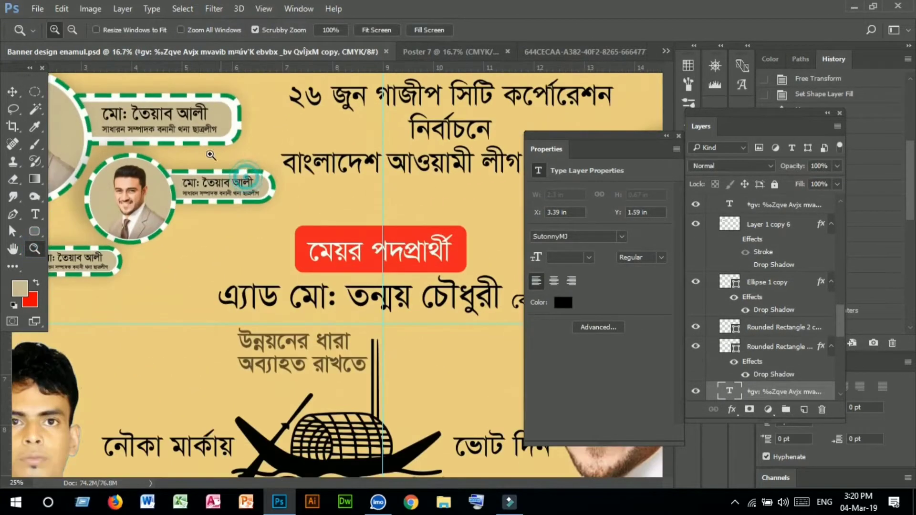
click(12, 93)
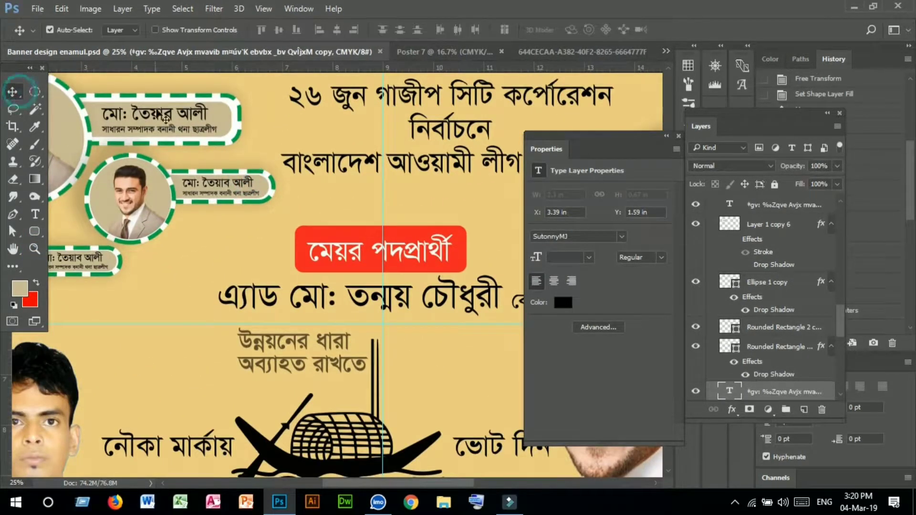
drag(145, 118, 167, 136)
- Nudge the name and title text slightly right and down within the beige name plate, and deselect the layer
key(Right)
key(Right)
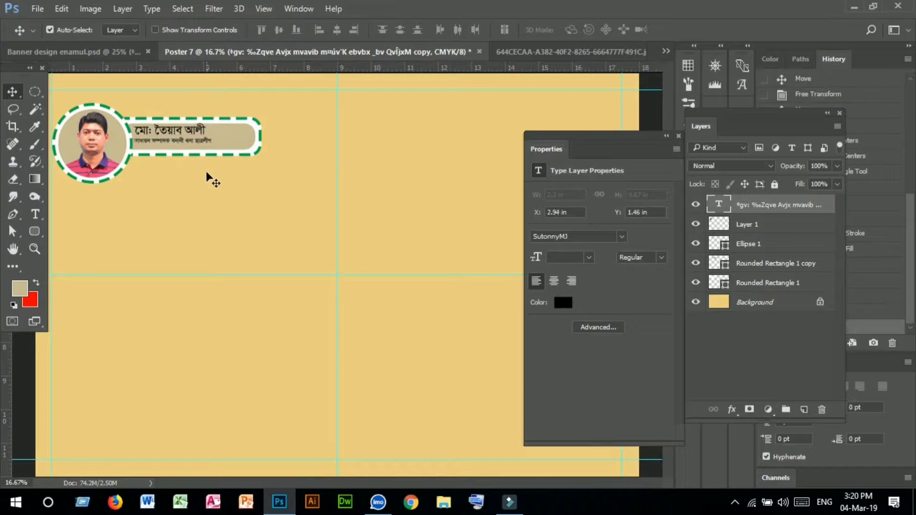
key(Down)
key(Down)
key(Down)
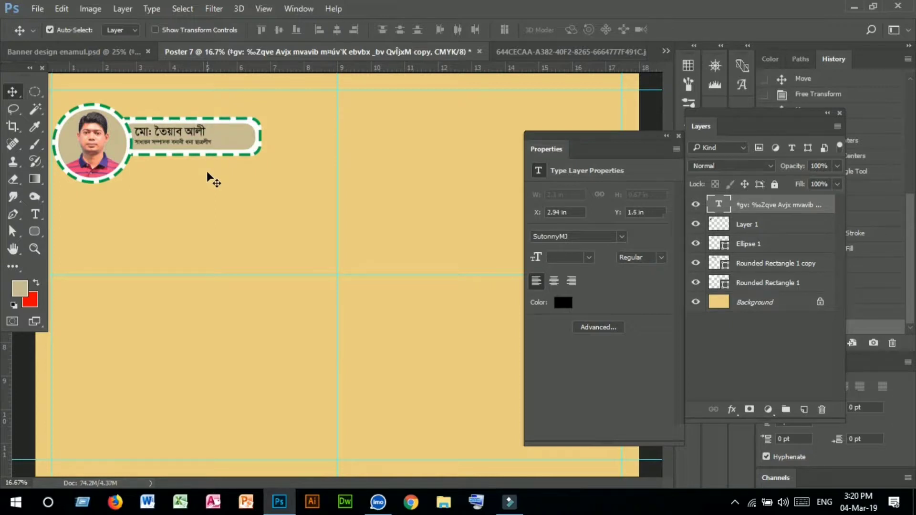
click(210, 183)
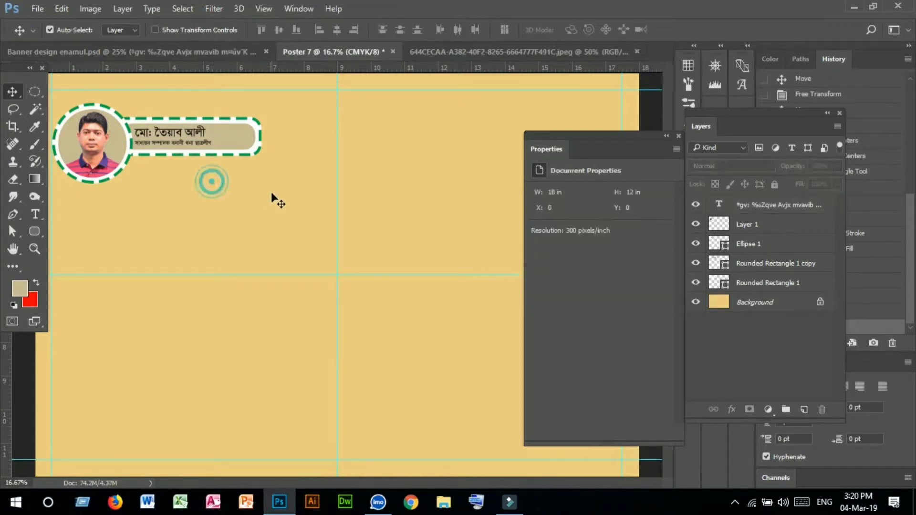
- Select both rounded rectangles of the name plate, narrow them together to about 1026 px wide around the text, and deselect them
drag(275, 180, 241, 144)
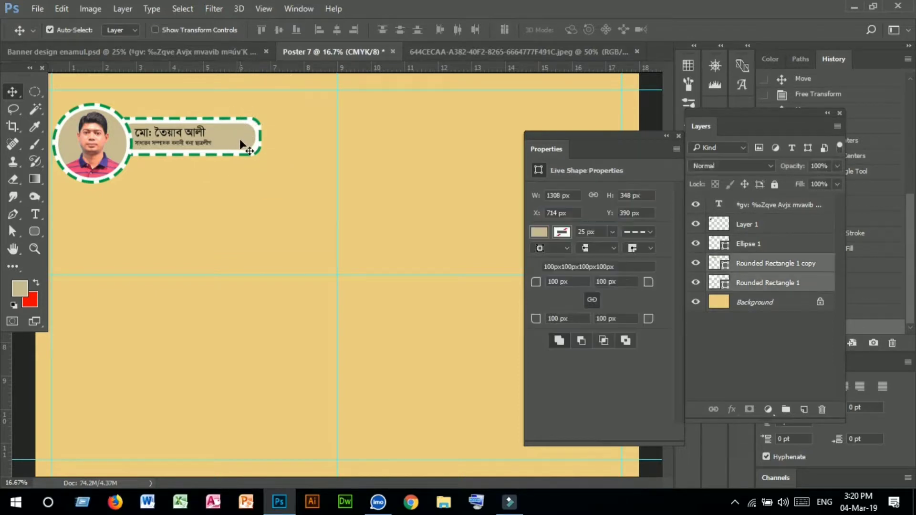
key(ctrl+z)
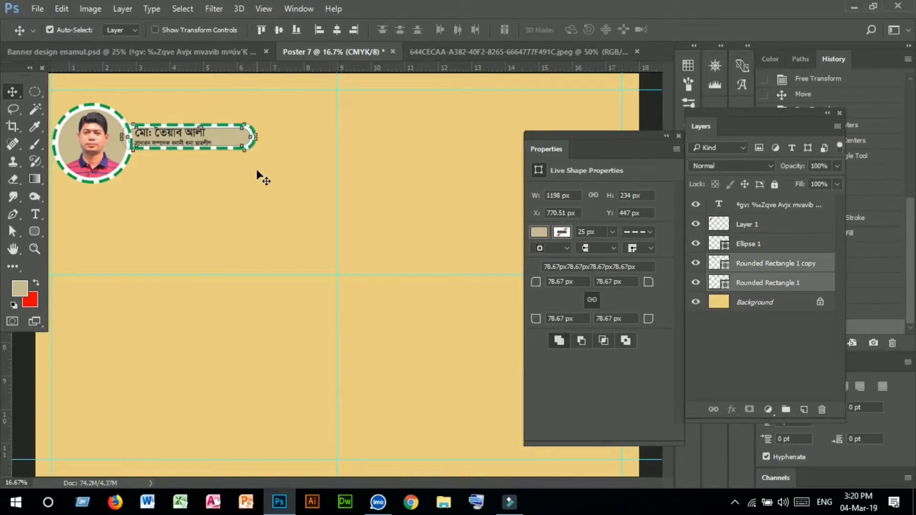
key(ctrl+z)
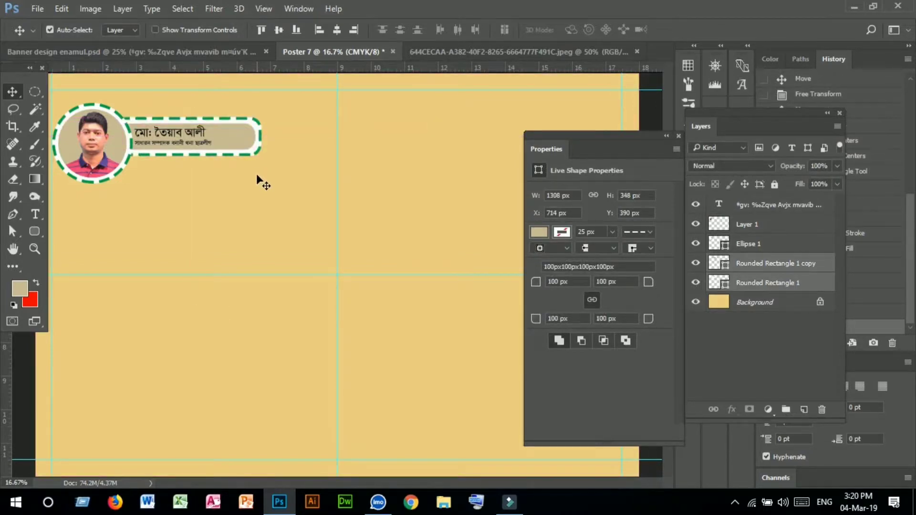
drag(261, 171, 234, 103)
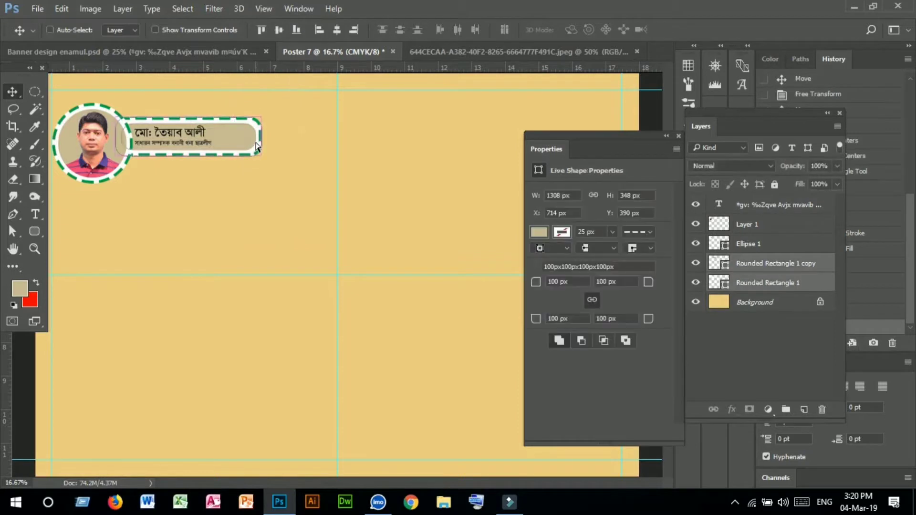
key(ctrl+t)
drag(261, 136, 231, 137)
key(Return)
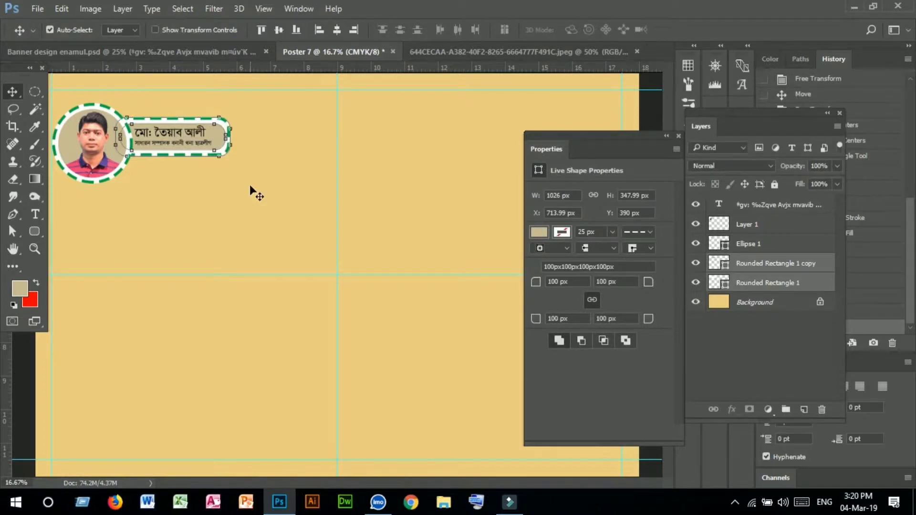
click(247, 186)
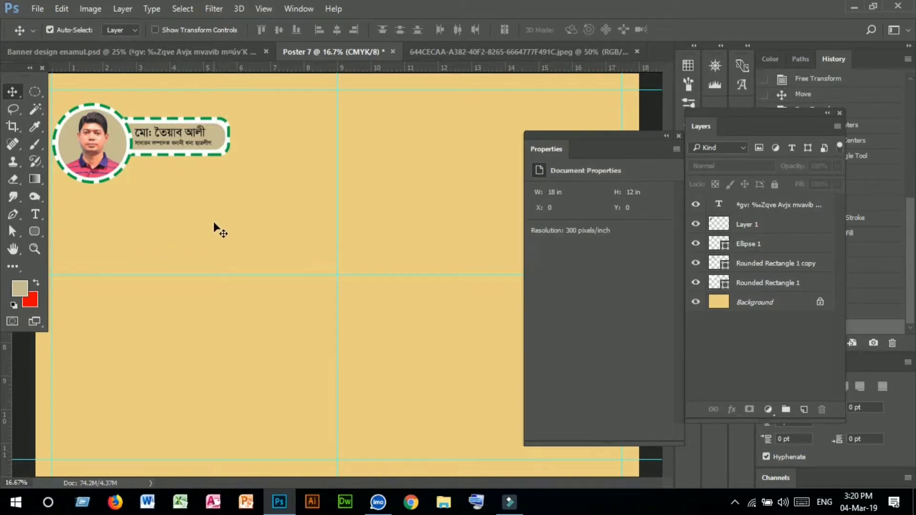
- Select all layers of the portrait badge with its name plate and duplicate them directly below the original
drag(213, 222, 53, 96)
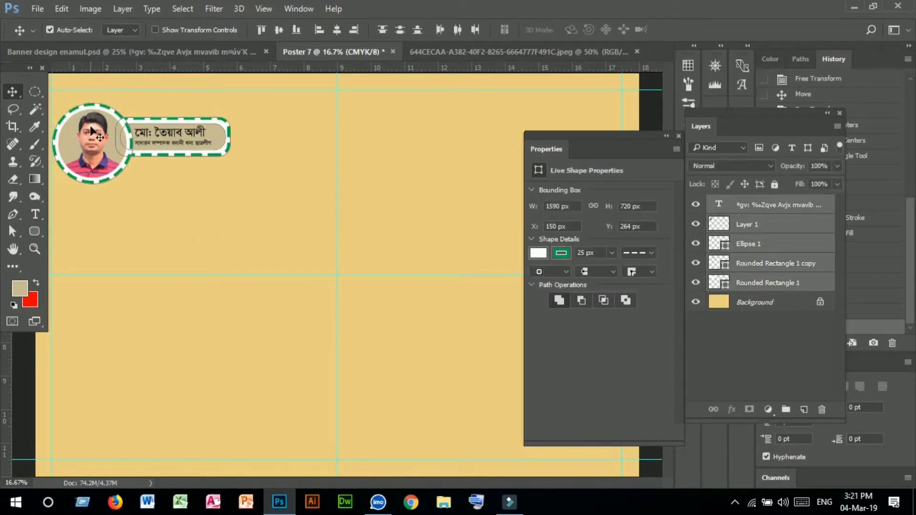
drag(94, 135, 89, 210)
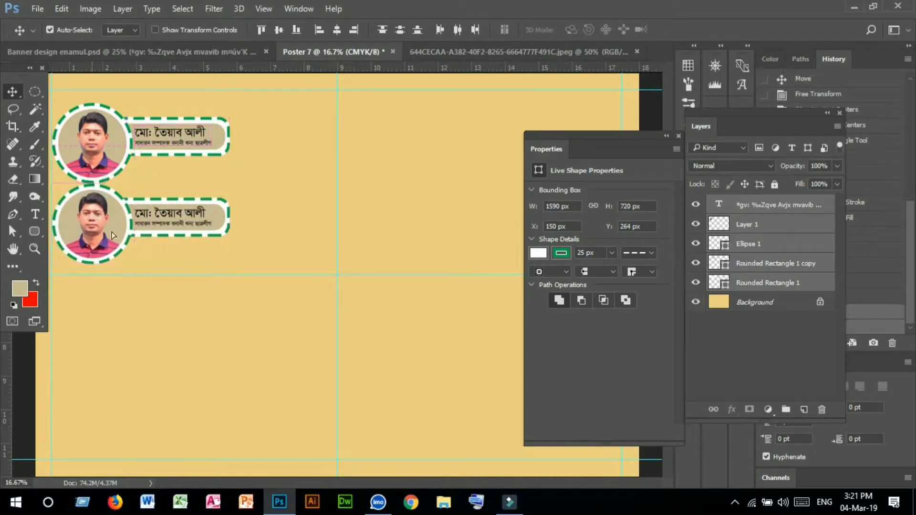
- Try to scale the duplicated portrait badge down to about 58%, undo the scaling, and clear the selection
key(ctrl+t)
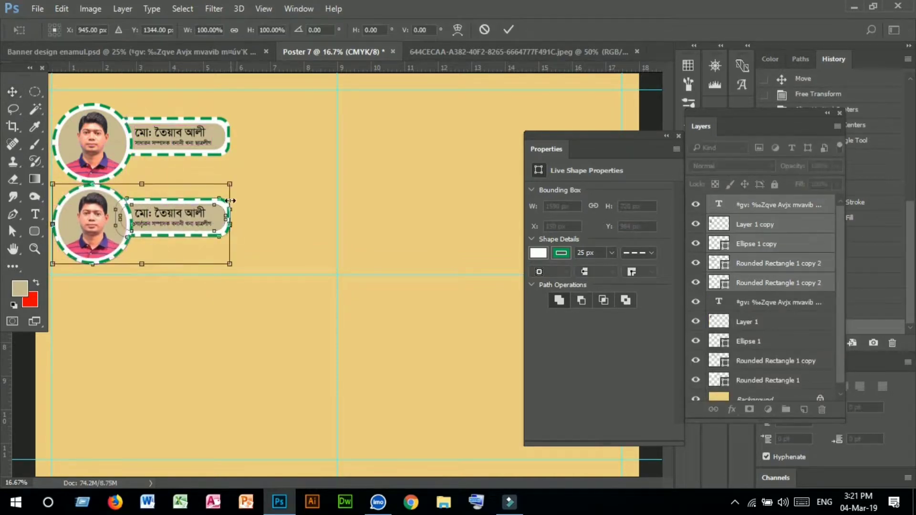
drag(228, 183, 192, 201)
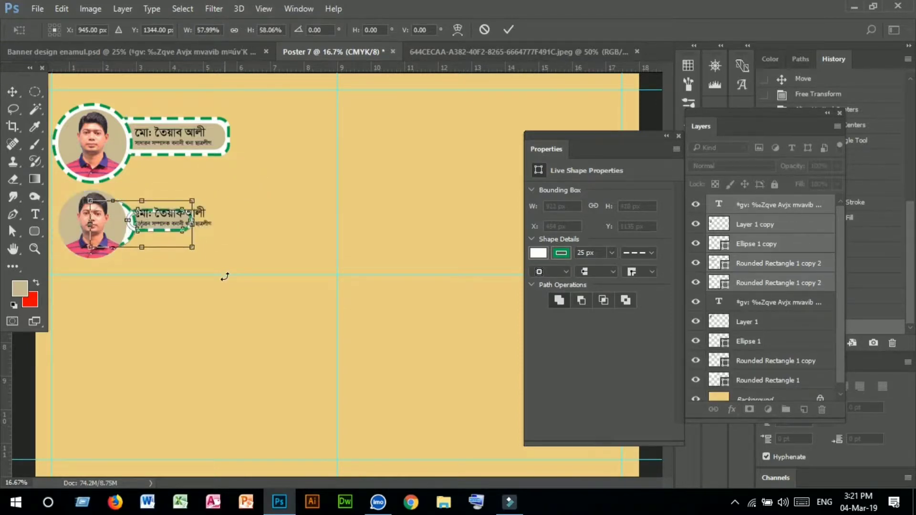
key(Return)
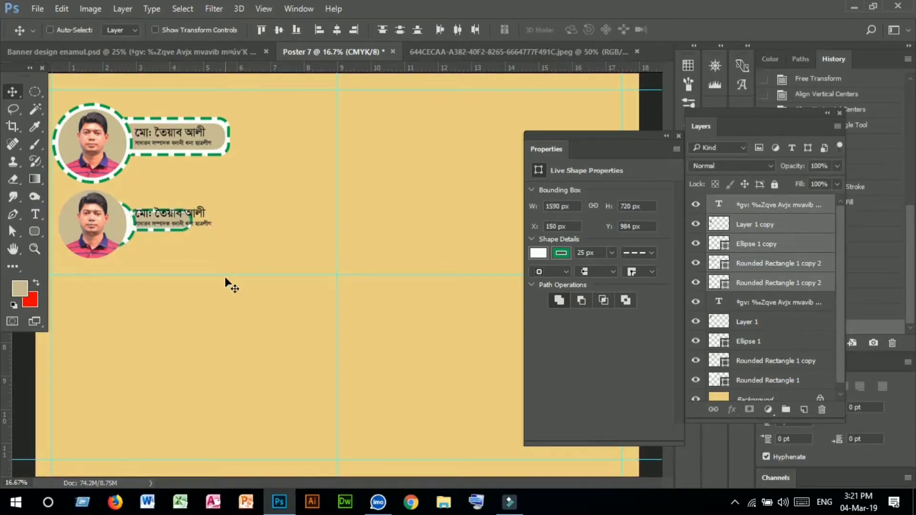
key(ctrl+z)
ctrl+click(249, 251)
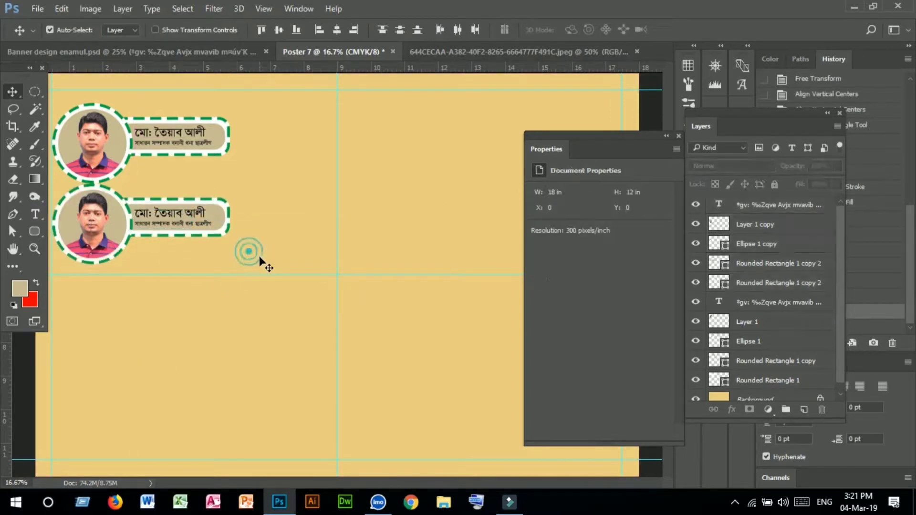
- Scale all layers of the lower portrait badge to about 65% and place it at the vertical margin guide under the large badge
drag(260, 257, 52, 194)
key(ctrl+t)
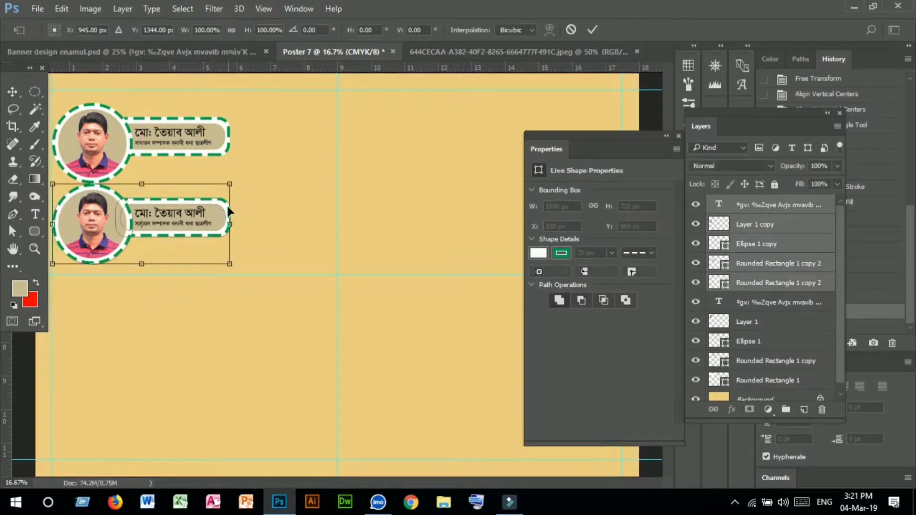
drag(229, 180, 202, 198)
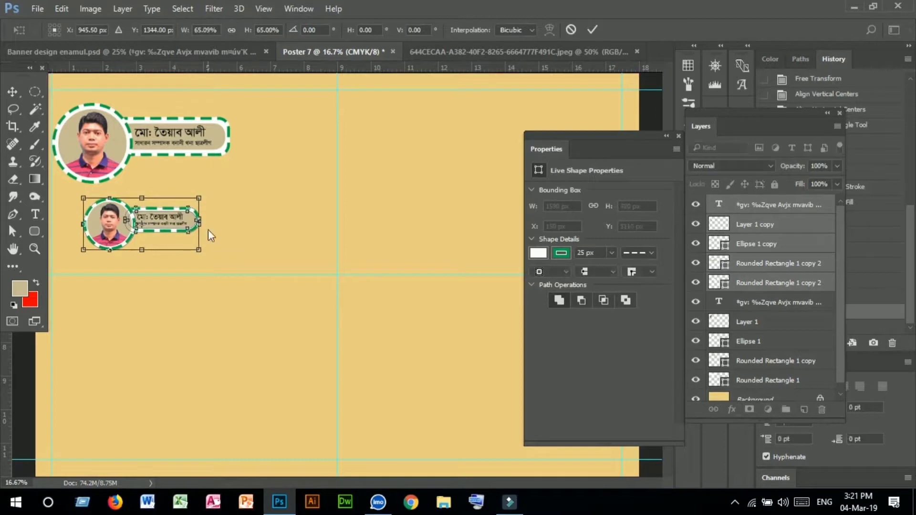
key(Return)
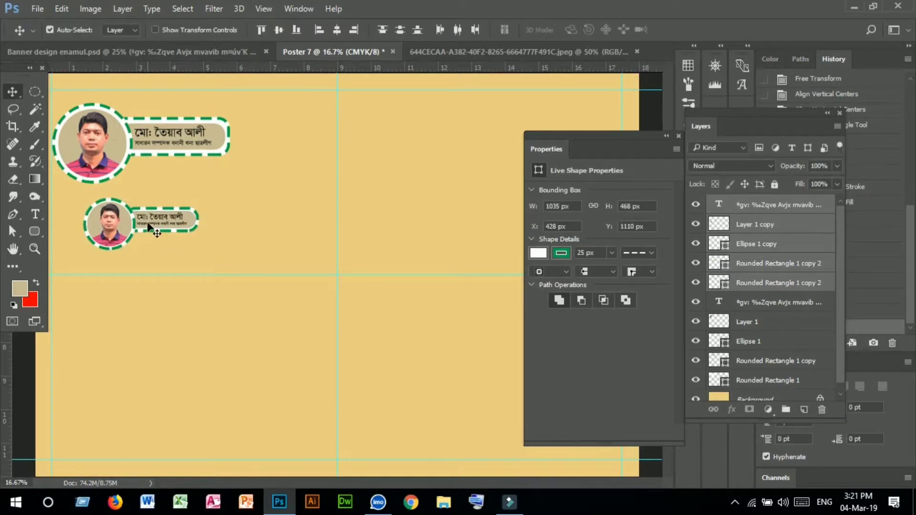
drag(124, 225, 92, 211)
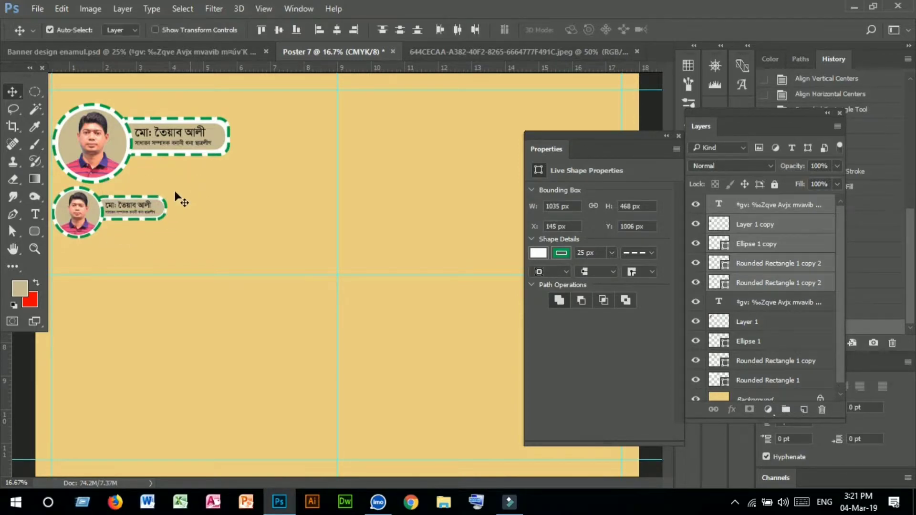
- Duplicate the small portrait badge up and to the right, and enlarge the copy to about 123.5%
drag(174, 238, 149, 189)
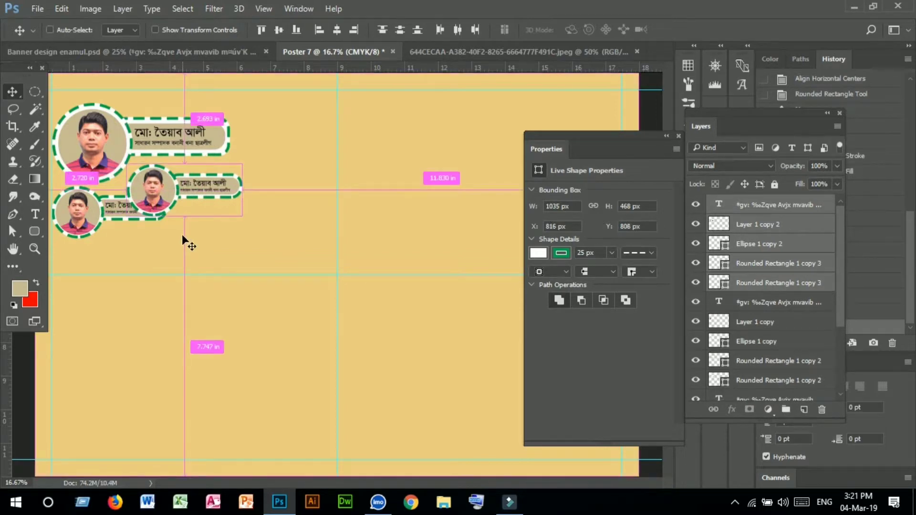
key(ctrl+t)
alt+drag(243, 163, 256, 158)
- Nudge the enlarged badge copy to about X 1387 px, Y 1072 px, between the other two badges, and commit the transform
key(Right)
key(Right)
key(Right)
key(Right)
key(Right)
key(Right)
key(Right)
key(Right)
key(Right)
key(Right)
key(Right)
key(Right)
key(Right)
key(Right)
key(Right)
key(Right)
key(Right)
key(Right)
key(Right)
key(Right)
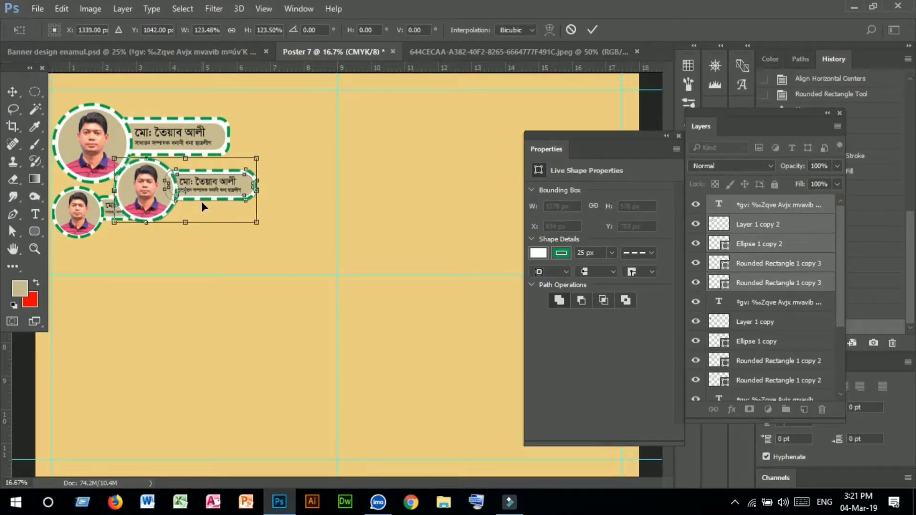
key(Right)
key(Right)
key(Right)
key(Right)
key(Right)
key(Right)
key(Right)
key(Right)
key(Right)
key(Right)
key(Right)
key(Right)
key(Right)
key(Right)
key(Right)
key(Right)
key(Right)
key(Right)
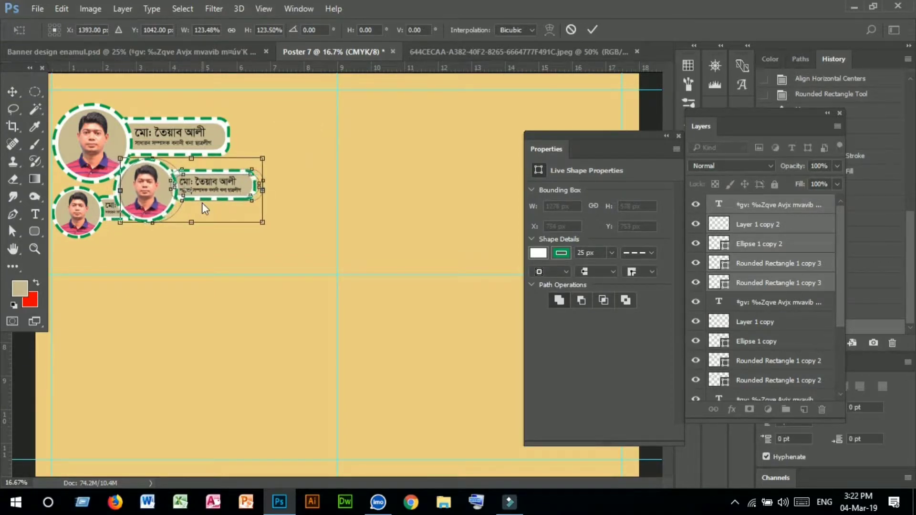
key(Down)
key(Down)
key(Down)
key(Down)
key(Down)
key(Down)
key(Down)
key(Down)
key(Down)
key(Down)
key(Down)
key(Down)
key(Down)
key(Down)
key(Down)
key(Down)
key(Down)
key(Down)
key(Down)
key(Down)
key(Down)
key(Down)
key(Down)
key(Down)
key(Down)
key(Down)
key(Down)
key(Down)
key(Down)
key(Down)
key(Down)
key(Down)
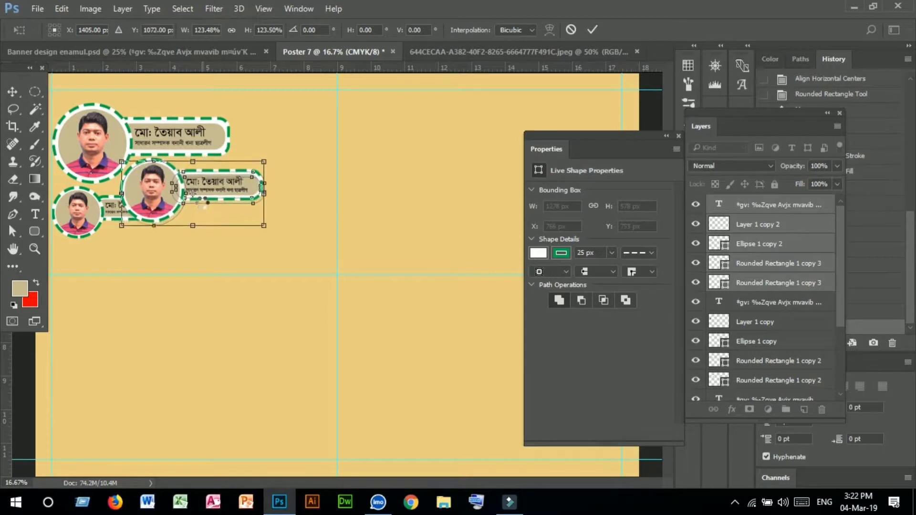
key(Up)
key(Up)
key(Up)
key(Up)
key(Up)
key(Up)
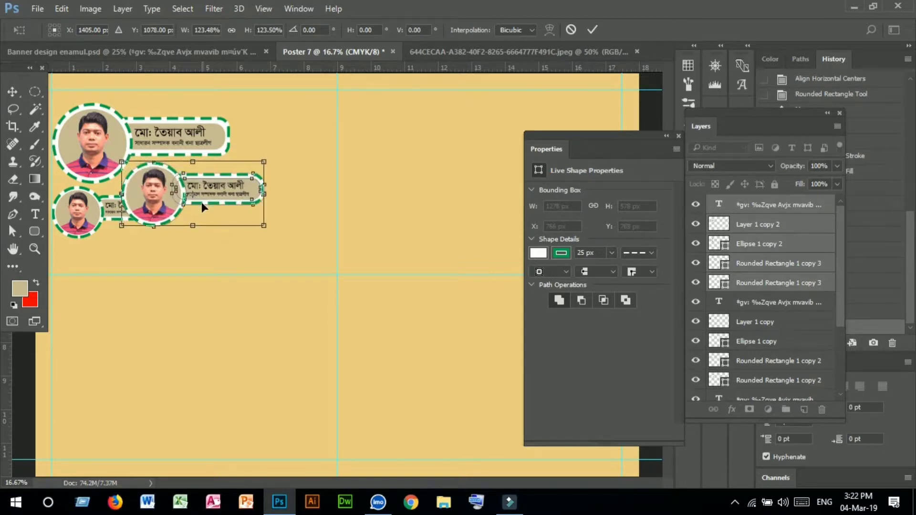
key(Left)
key(Left)
key(Left)
key(Left)
key(Left)
key(Left)
key(Left)
key(Left)
key(Left)
key(Left)
key(Left)
key(Left)
key(Left)
key(Left)
key(Left)
key(Left)
key(Left)
key(Left)
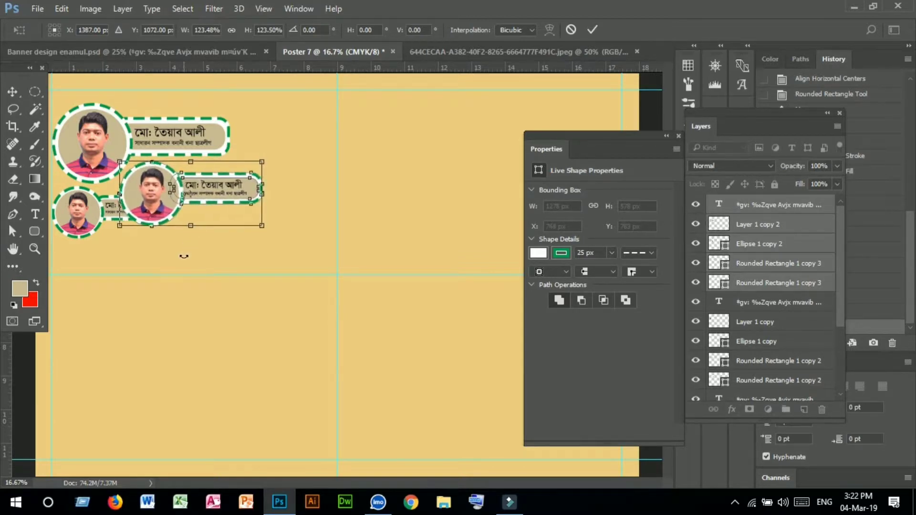
click(183, 257)
key(Return)
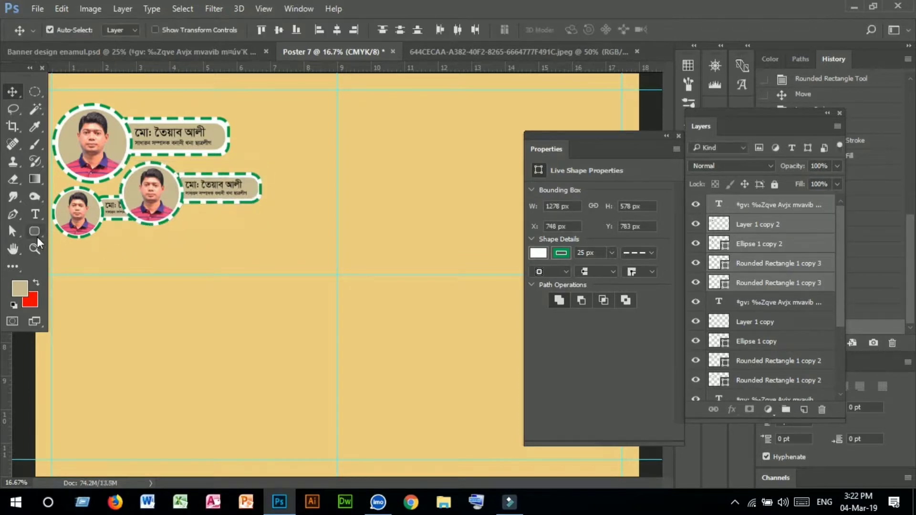
- Select all layers of the smallest portrait badge and move it down along the margin guide to about X 150 px, Y 1313 px
click(38, 247)
click(108, 198)
click(107, 199)
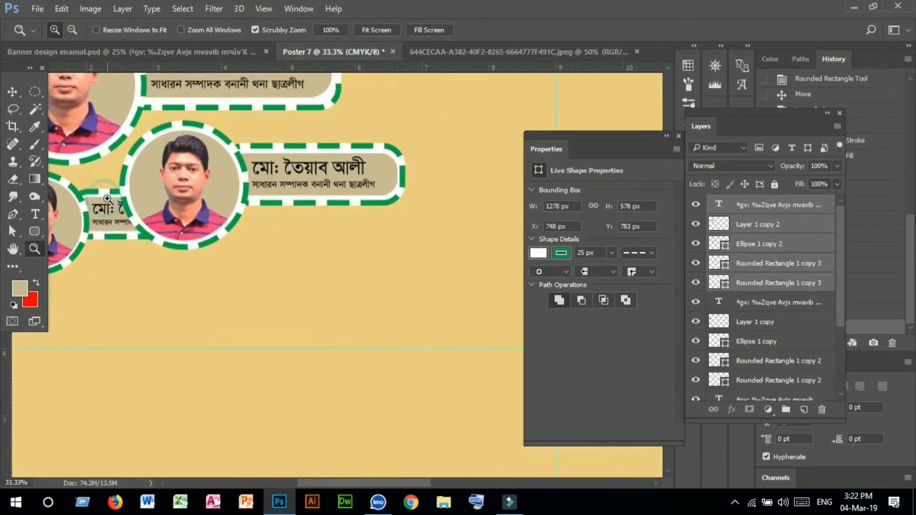
drag(102, 212, 243, 208)
click(14, 92)
drag(240, 287, 171, 276)
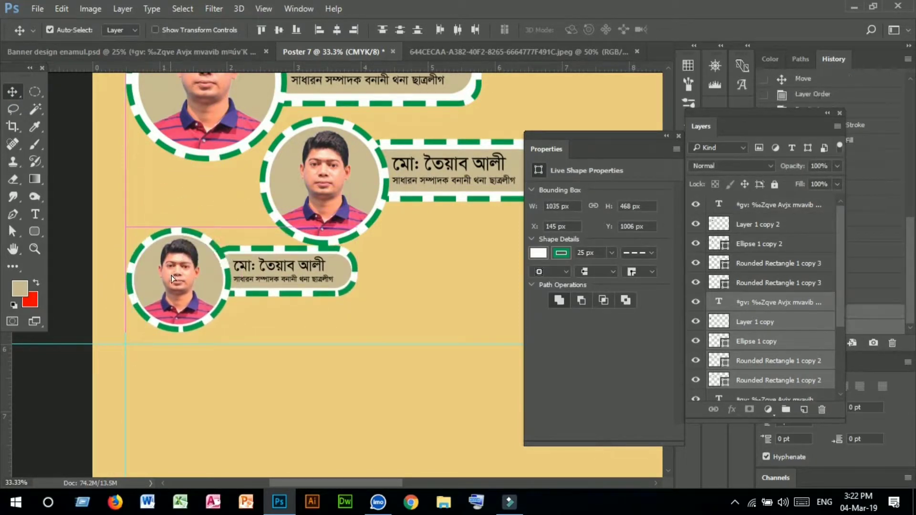
key(shift+Down)
key(shift+Down)
key(shift+Down)
key(shift+Down)
key(shift+Down)
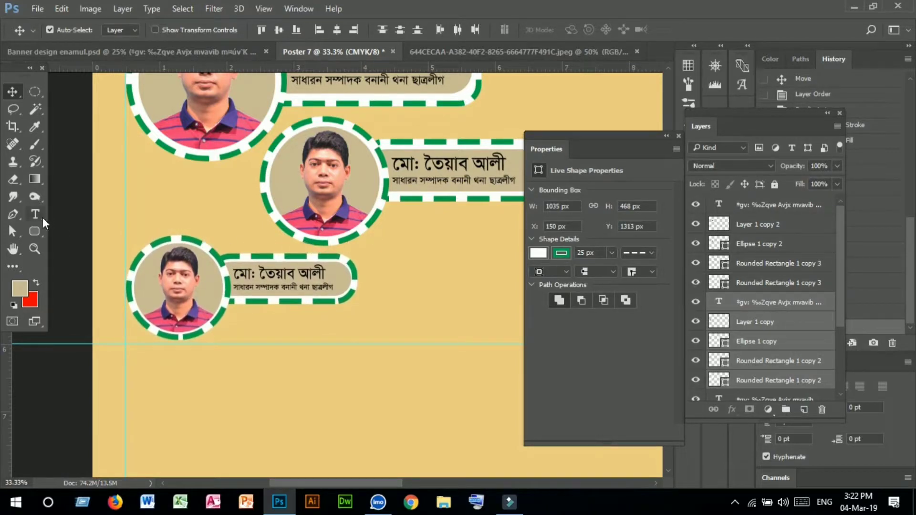
- Examine the whole layout in Banner design enamul.psd, including its round portraits and headings, shift the Properties panel aside, and return to Poster 7
click(33, 247)
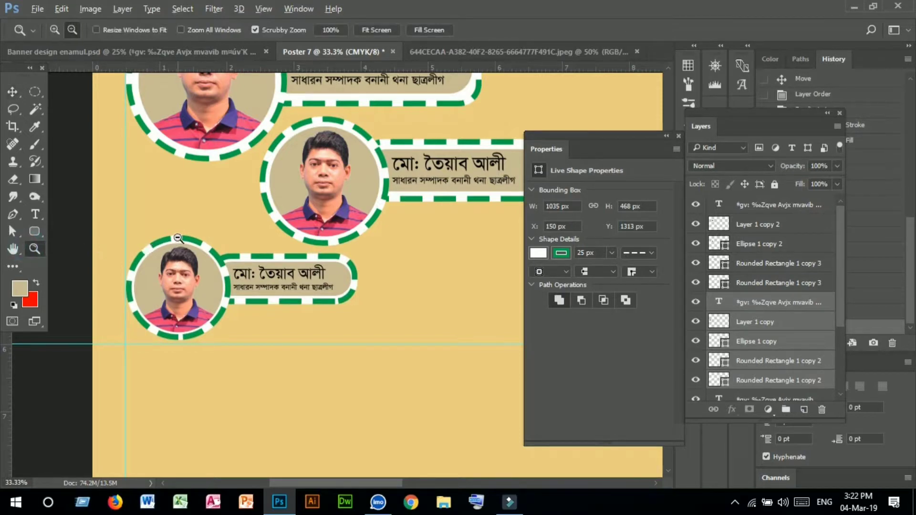
alt+click(202, 235)
alt+click(238, 232)
alt+click(239, 231)
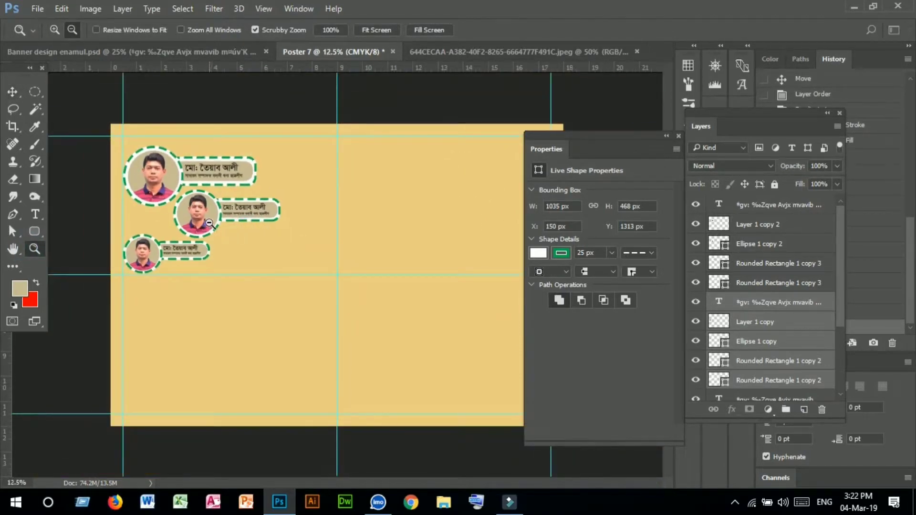
alt+click(242, 226)
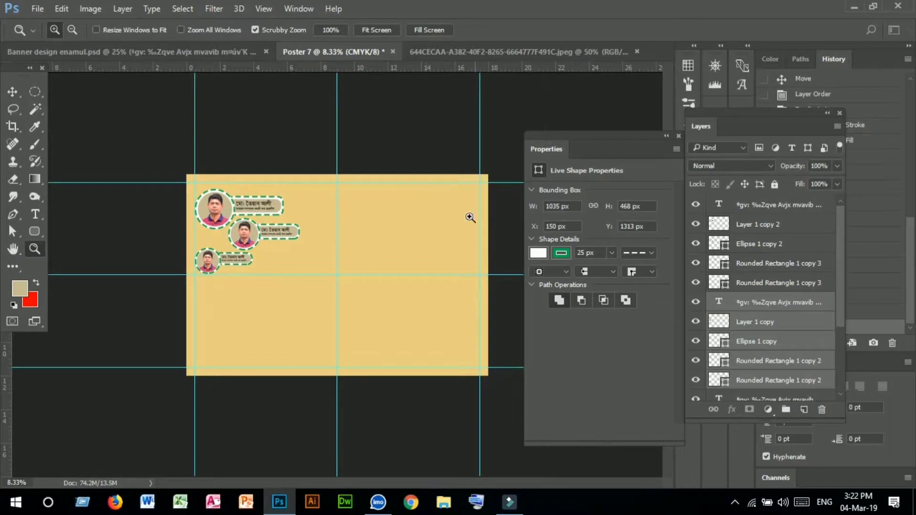
click(133, 50)
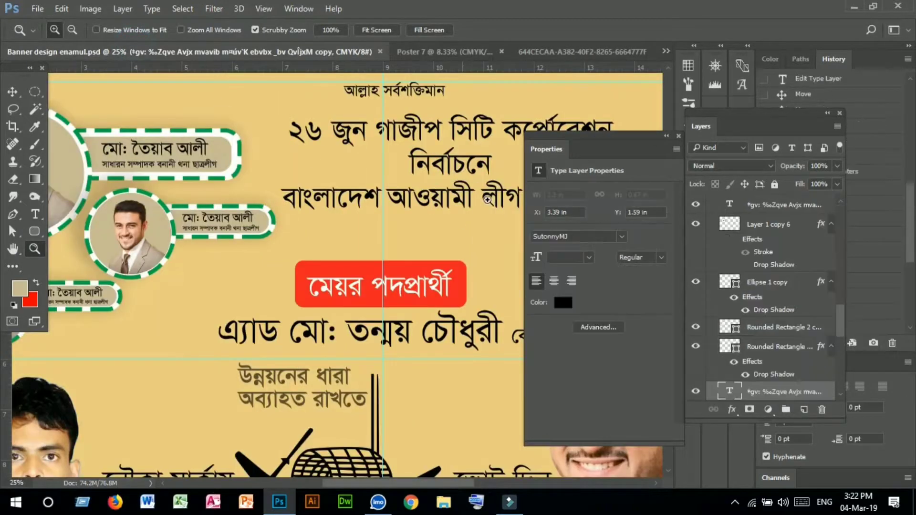
alt+click(284, 244)
alt+click(284, 243)
alt+click(284, 243)
alt+click(284, 244)
alt+click(284, 243)
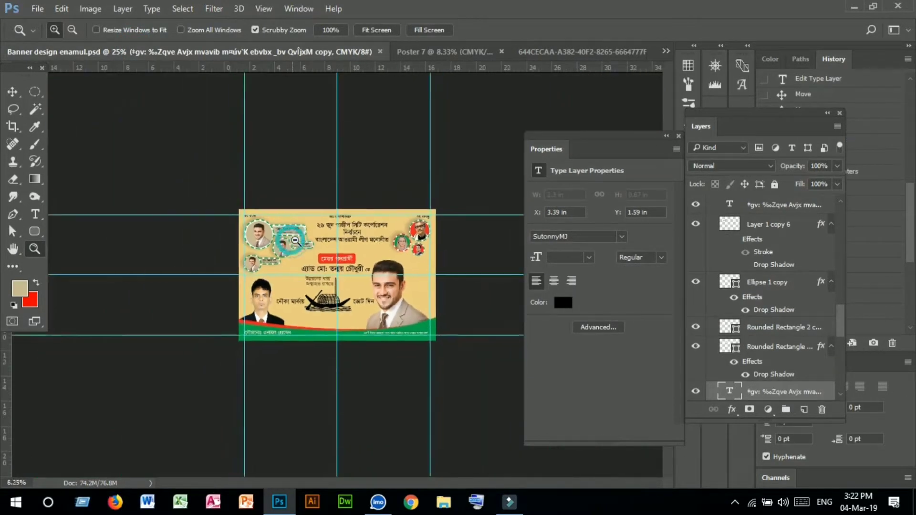
click(413, 249)
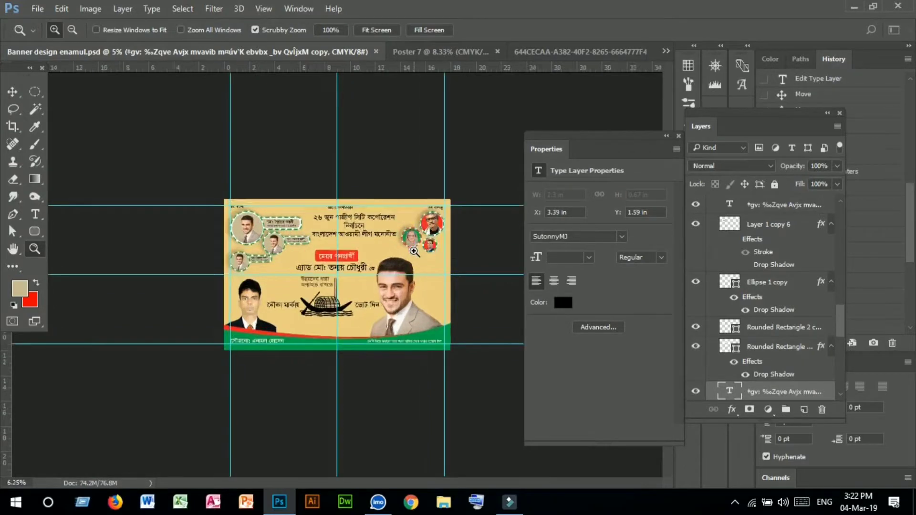
click(413, 248)
click(412, 248)
click(453, 220)
click(453, 220)
alt+click(420, 210)
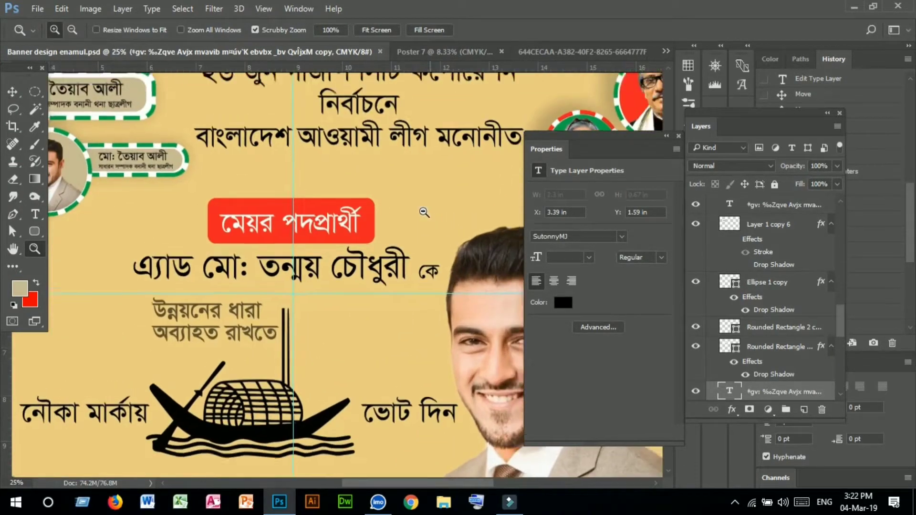
alt+click(420, 210)
drag(572, 135, 694, 136)
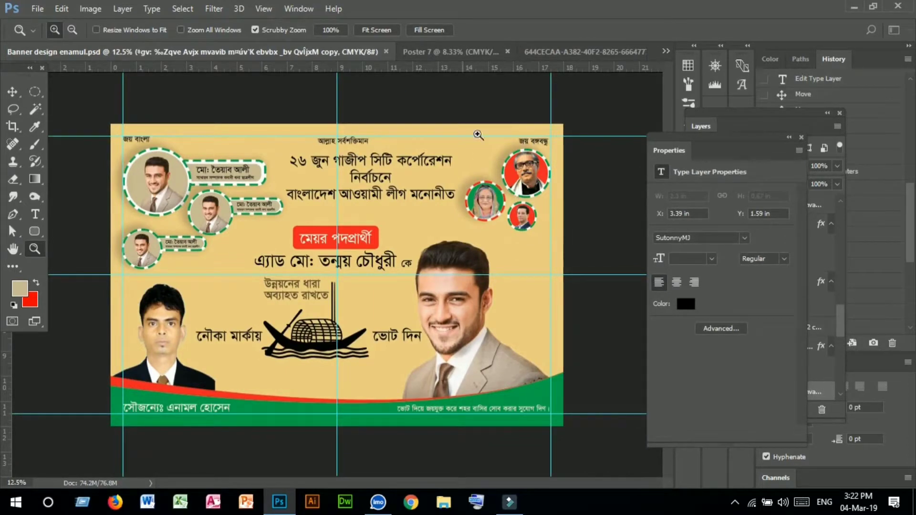
click(439, 51)
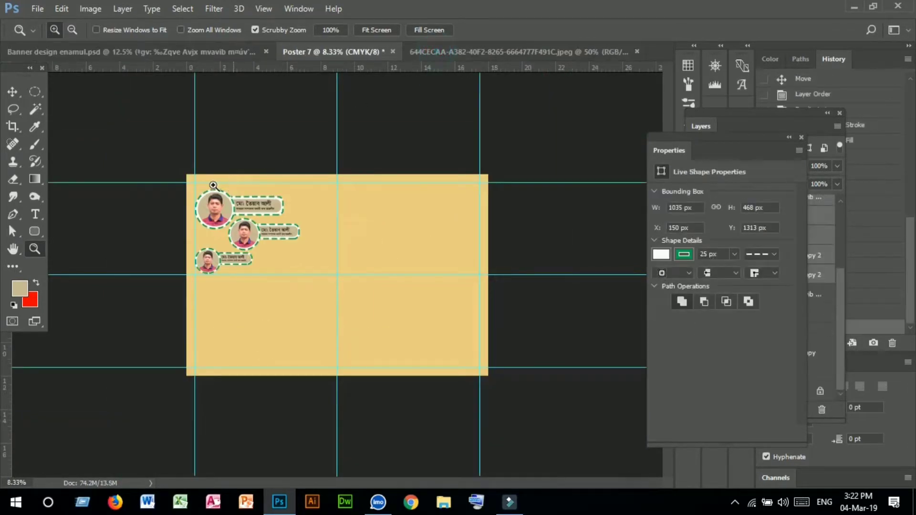
- Duplicate the circle and portrait of the largest badge to the right margin guide, at about X 4530 px, Y 264 px
click(11, 92)
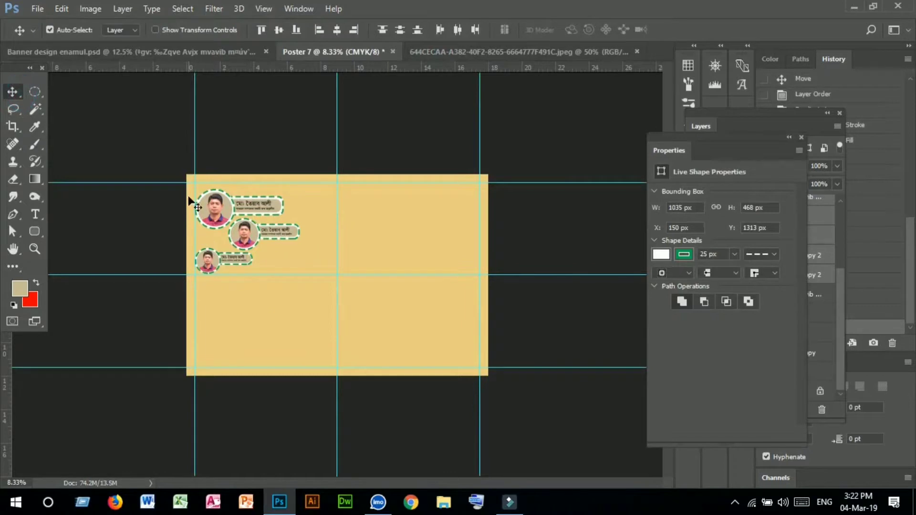
drag(186, 193, 445, 217)
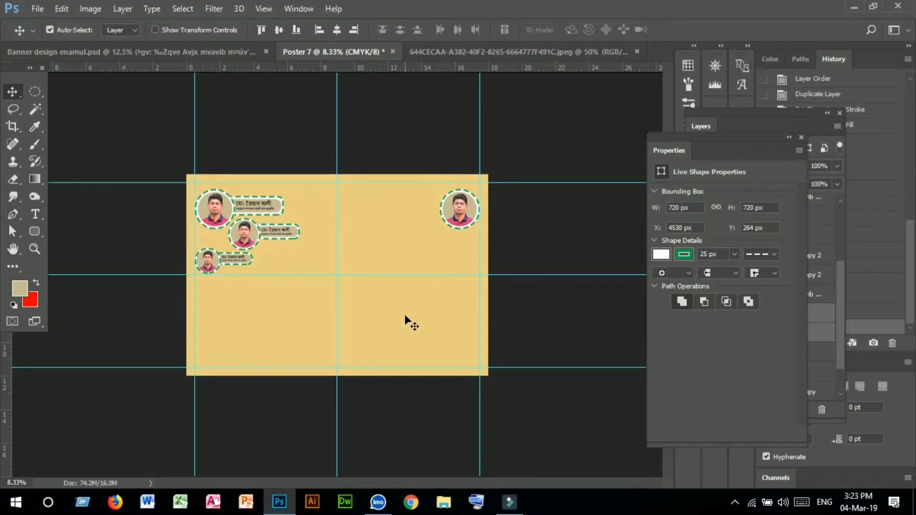
- Delete only the portrait photo from the duplicated badge, keeping its white circle with the dashed green outline
click(38, 249)
click(460, 222)
click(542, 201)
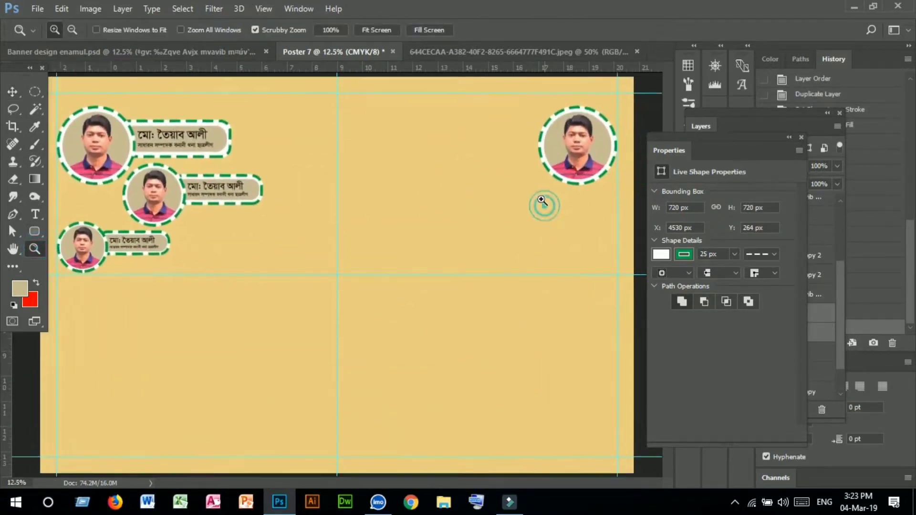
click(12, 92)
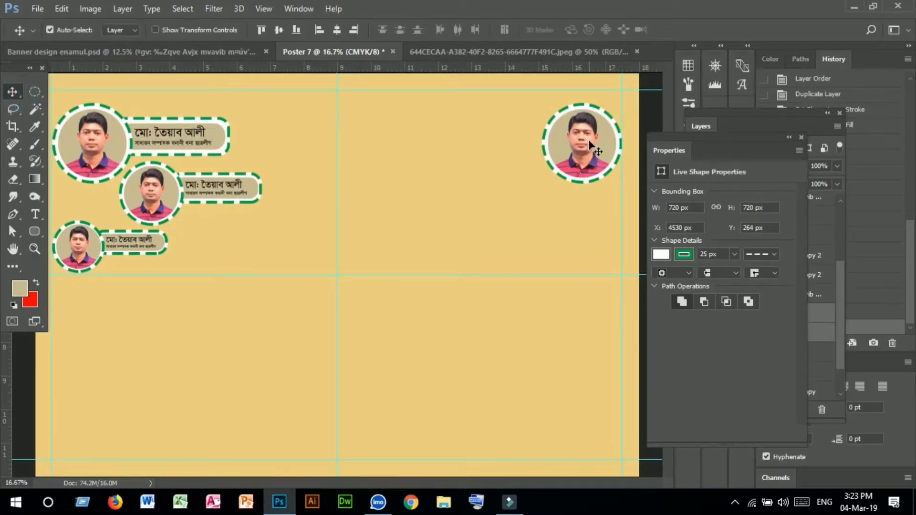
key(Delete)
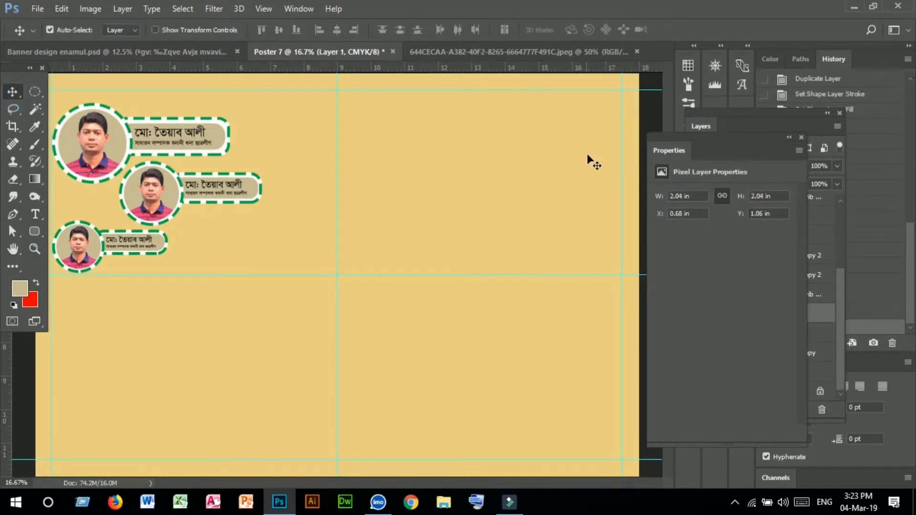
key(ctrl+z)
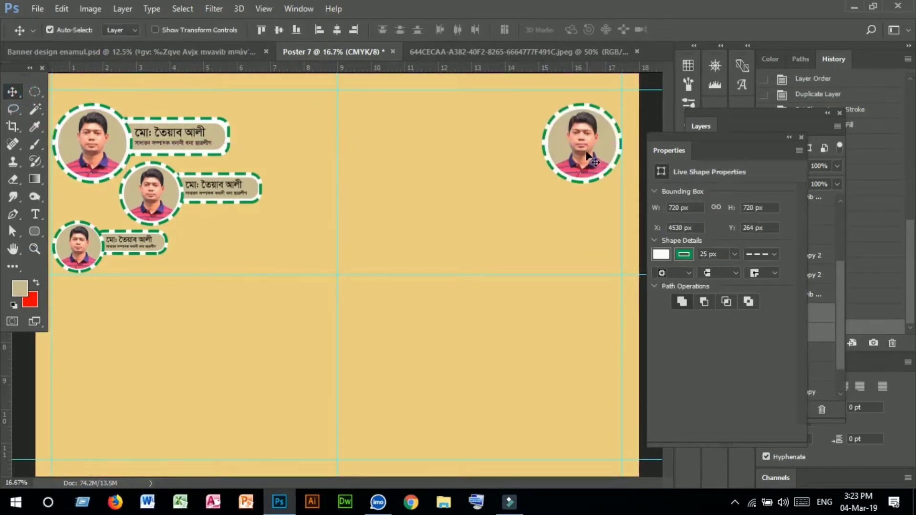
click(583, 260)
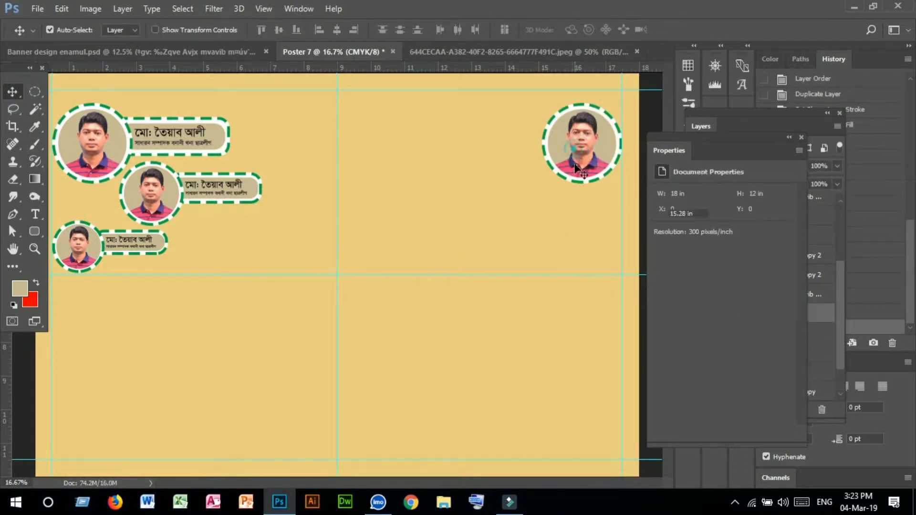
click(580, 181)
key(Delete)
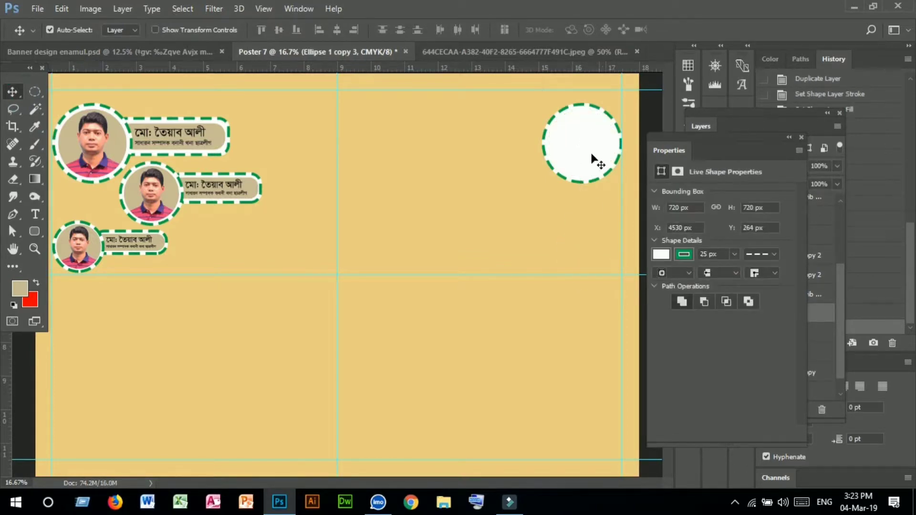
- Check the round portraits in Banner design enamul.psd, return to Poster 7, and open bongobondhu.jpg from the Desktop
click(124, 50)
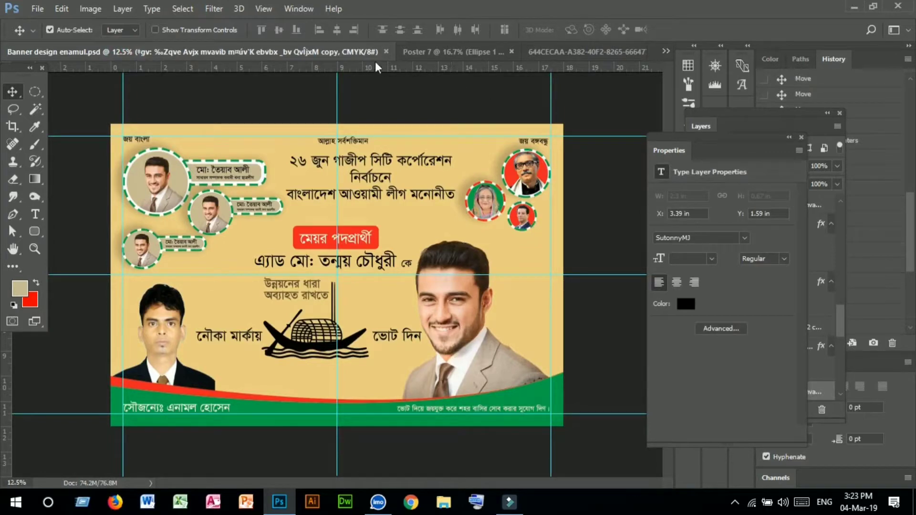
click(436, 53)
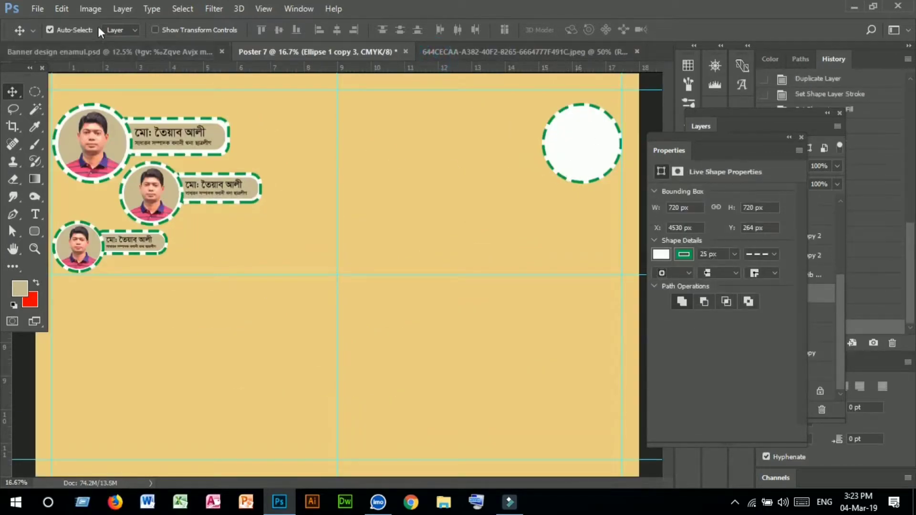
click(38, 9)
click(49, 30)
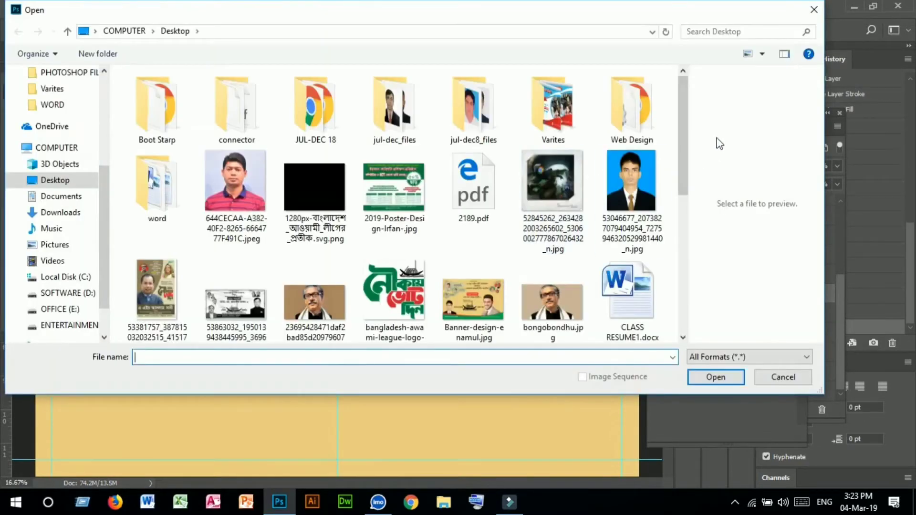
drag(681, 113, 687, 263)
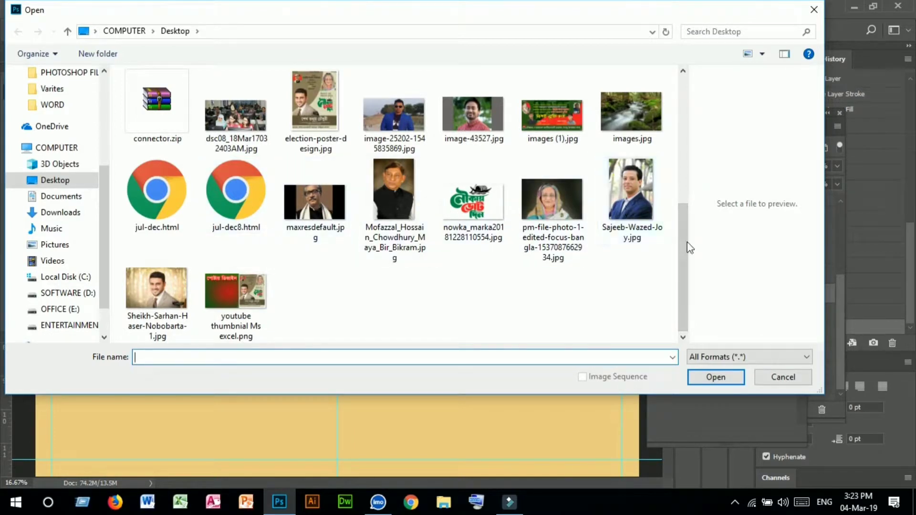
drag(680, 248, 681, 188)
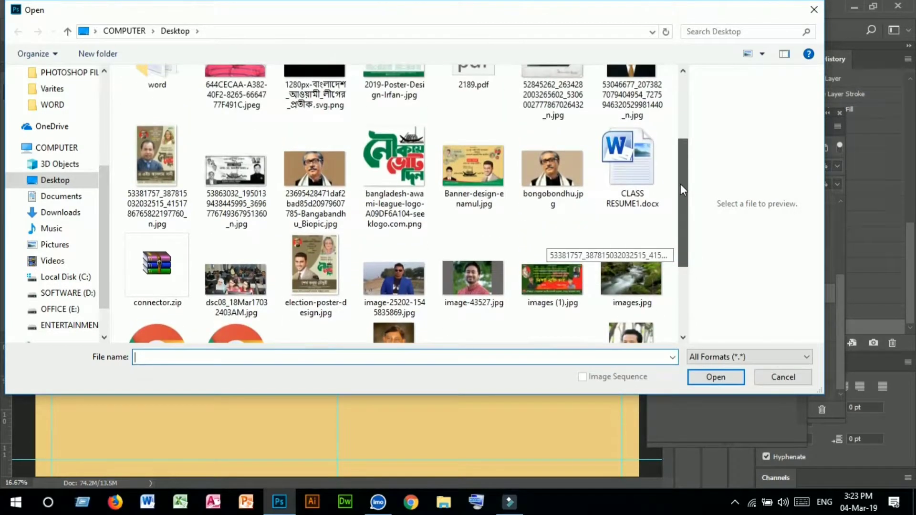
click(529, 172)
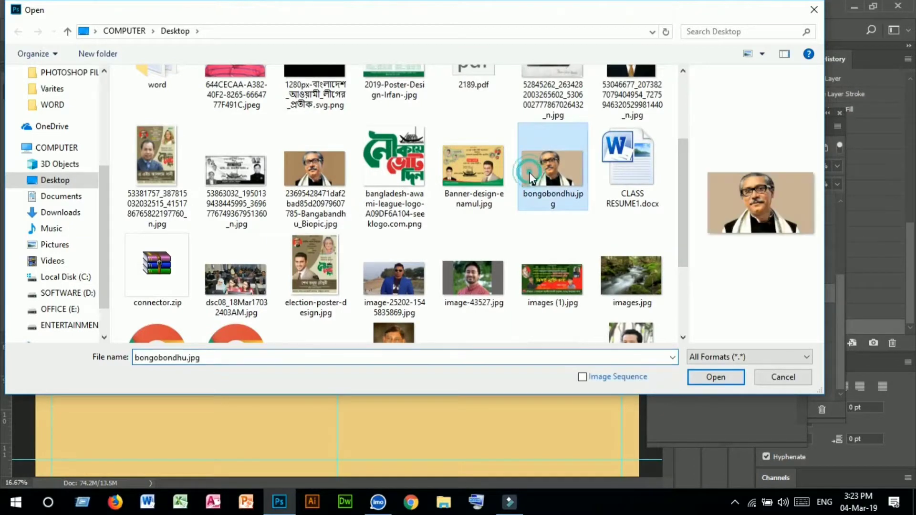
click(722, 379)
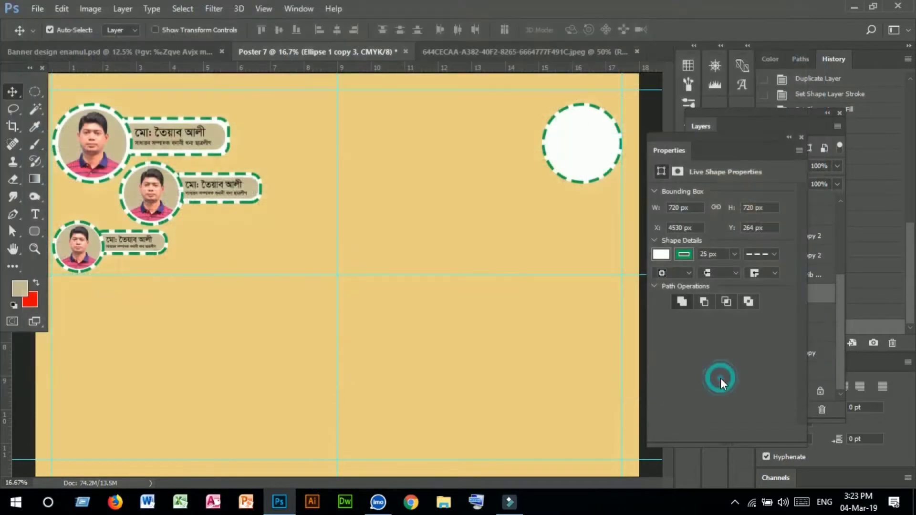
- Make a circular selection around the head and shoulders in bongobondhu.jpg and nudge it slightly to the right
click(33, 94)
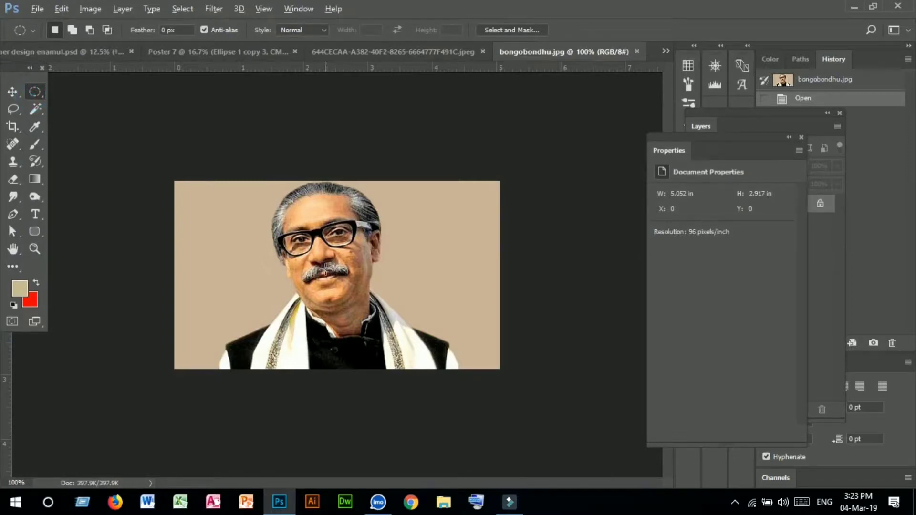
drag(314, 269, 407, 362)
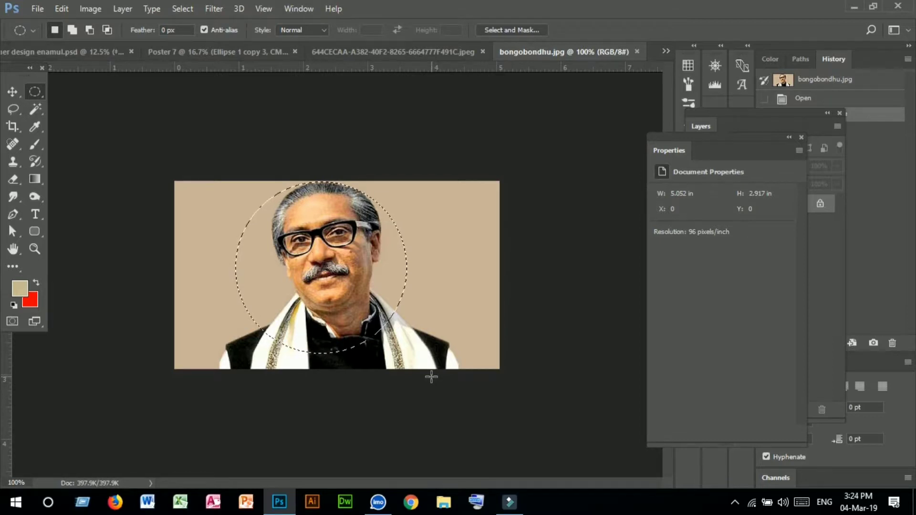
key(Right)
key(Right)
key(Right)
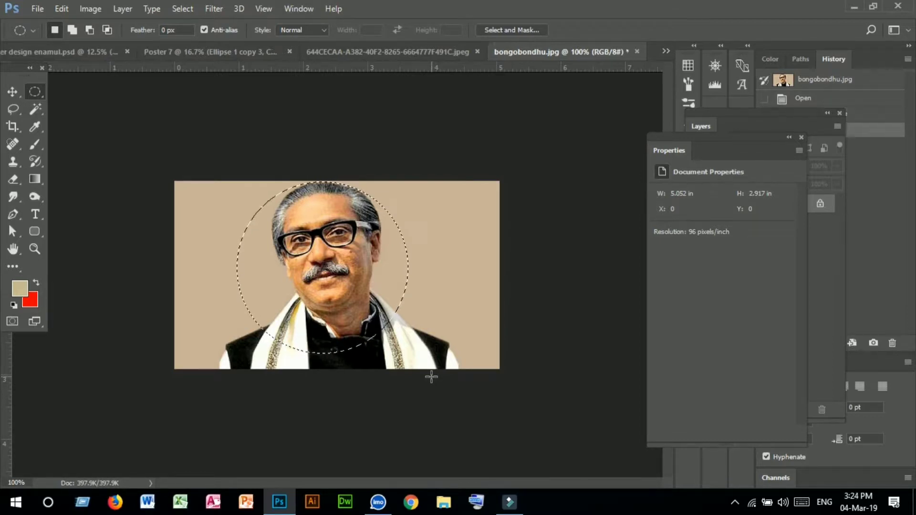
key(Right)
key(Right)
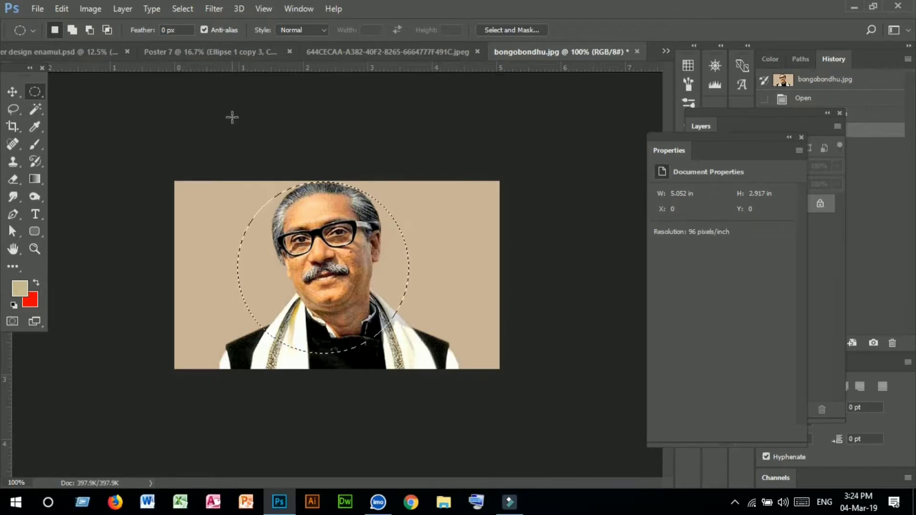
- Paste the circular portrait cutout into Poster 7 and move it to about X 11.31 in, Y 3.2 in
click(235, 52)
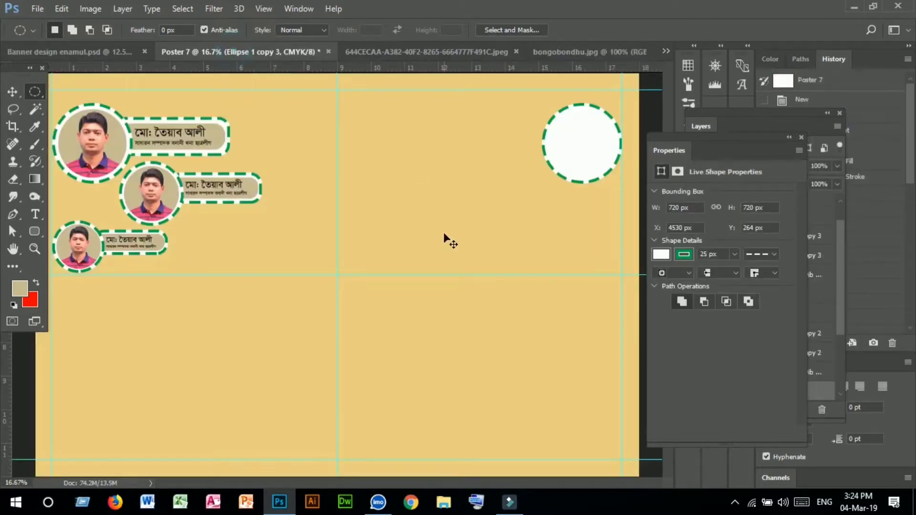
key(ctrl+v)
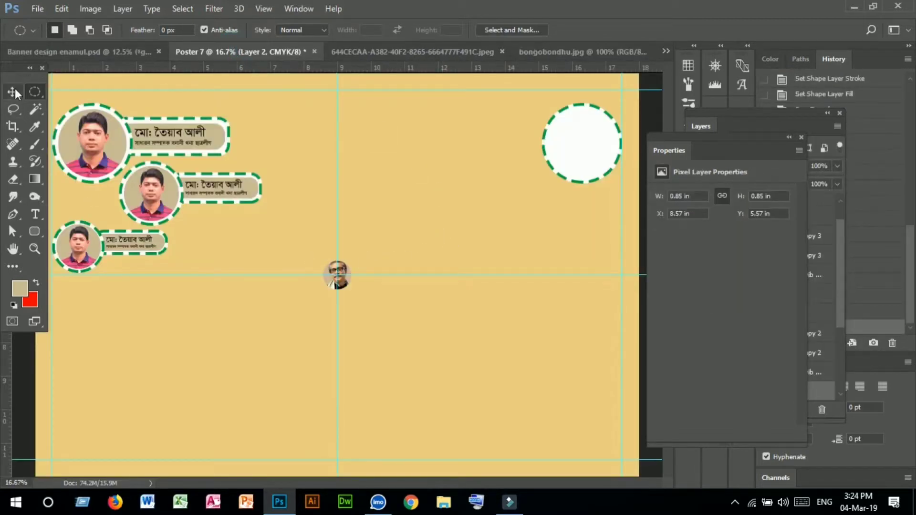
click(13, 91)
drag(345, 281, 466, 154)
- Select the beige backdrop on both sides of the pasted portrait's head with the Magic Wand at tolerance 30
click(25, 251)
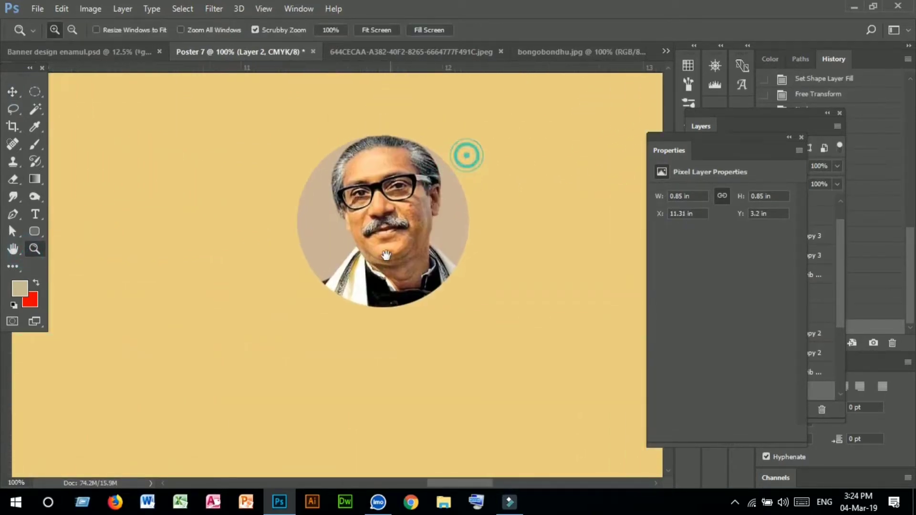
click(41, 113)
click(114, 126)
click(381, 232)
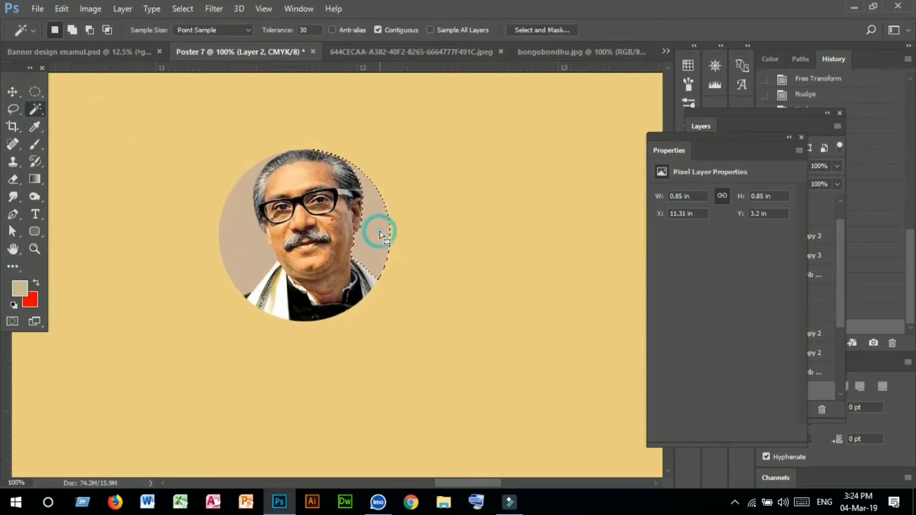
shift+click(240, 228)
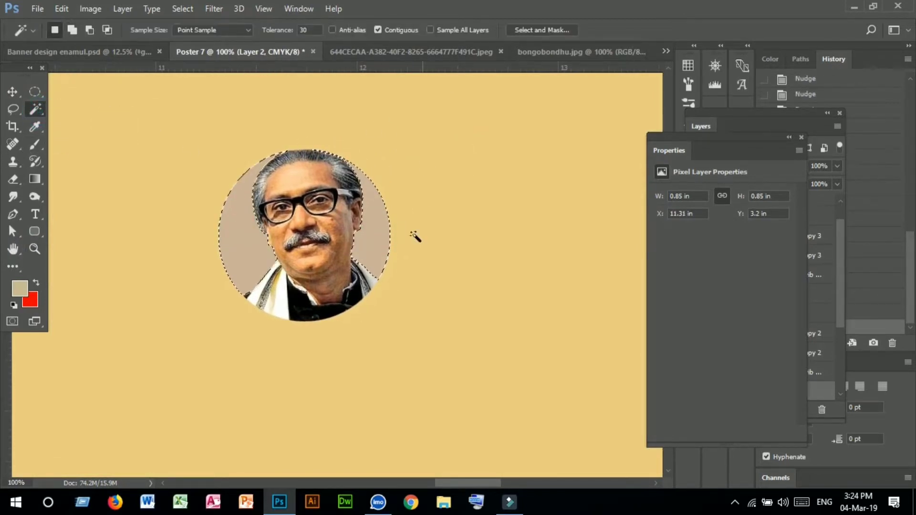
- Set the foreground color to red, fill the selected portrait backdrop with it, and deselect
click(19, 293)
drag(465, 138, 474, 101)
drag(435, 133, 458, 114)
click(591, 110)
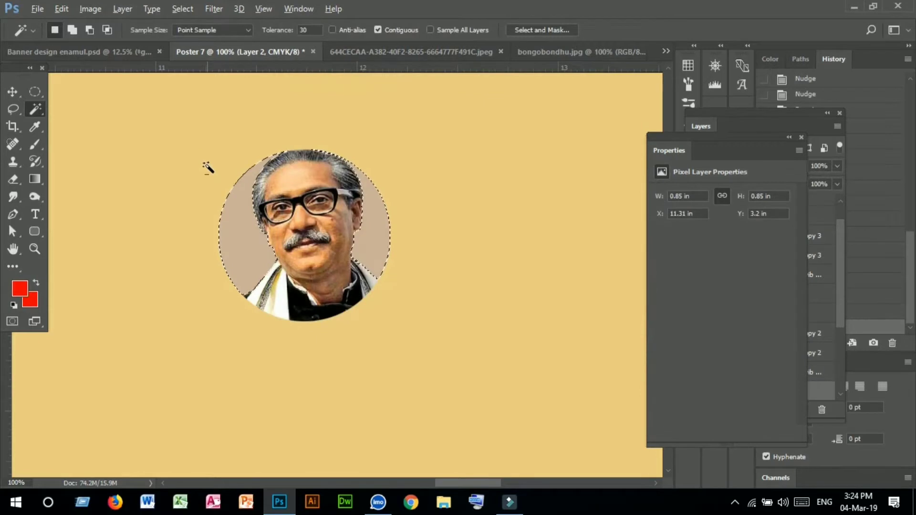
key(alt+BackSpace)
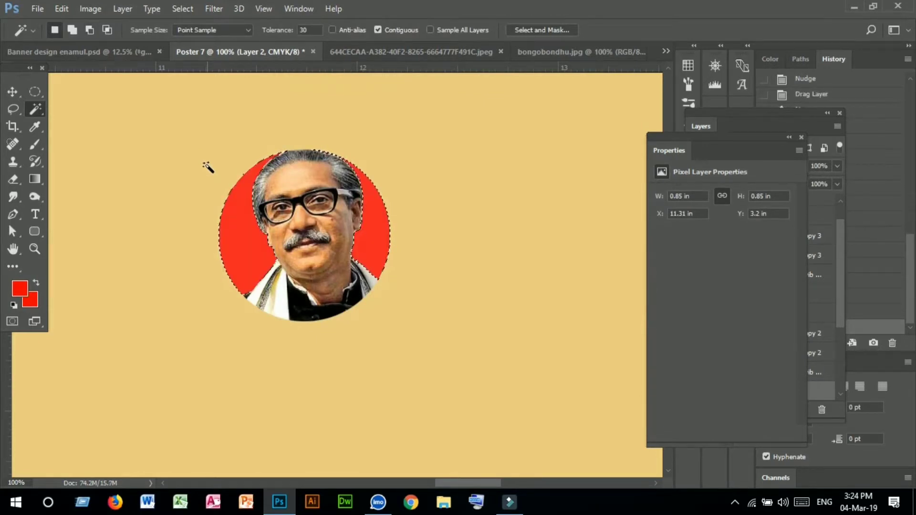
click(35, 92)
click(102, 115)
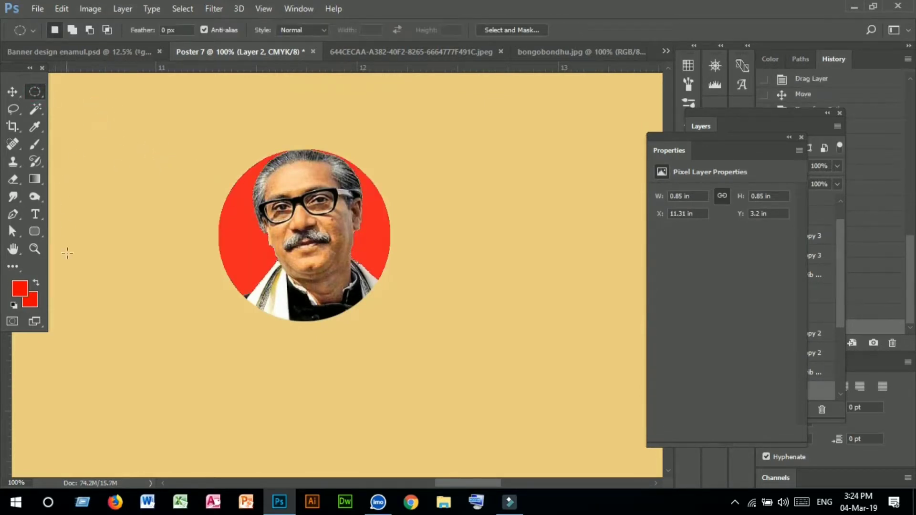
- Move the red-backed portrait onto the empty white circle and enlarge it to fit inside the dashed outline
click(34, 249)
alt+click(196, 213)
alt+click(188, 209)
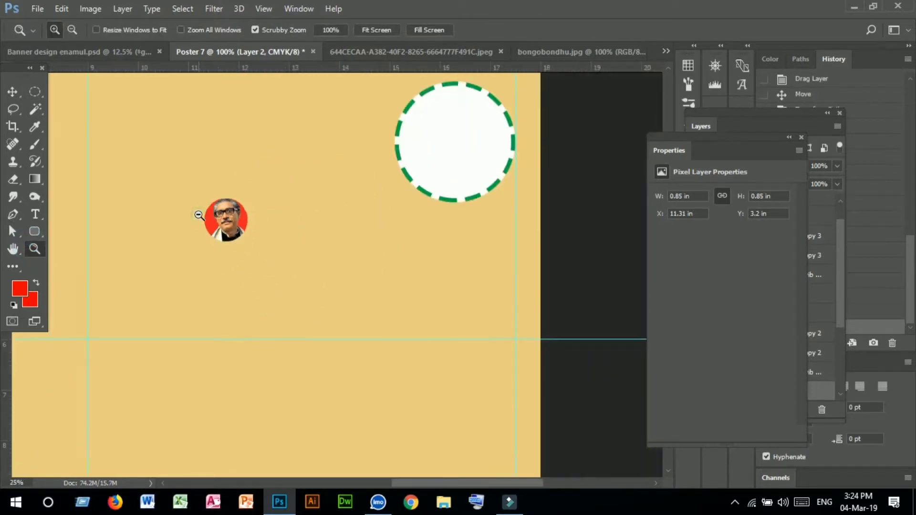
alt+click(186, 207)
click(12, 91)
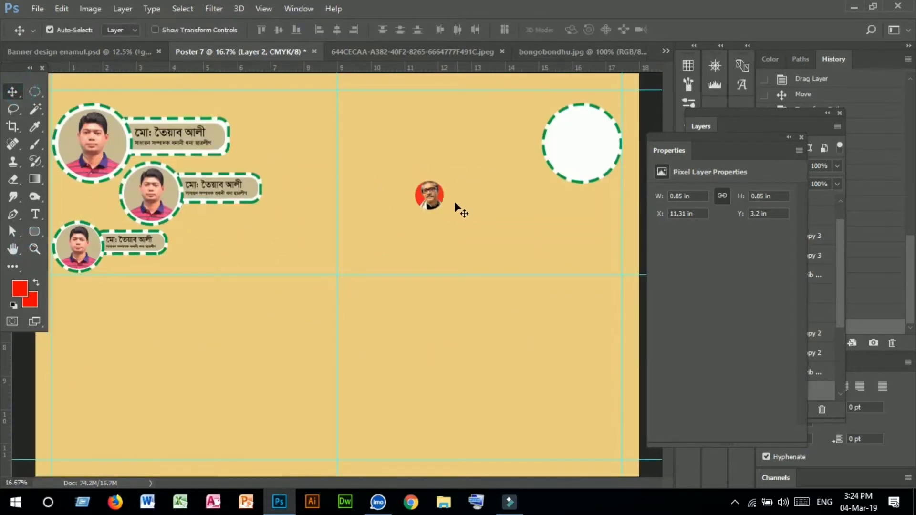
drag(442, 205, 622, 116)
key(ctrl+t)
key(Return)
- Select the red-backed portrait and its circle, align their vertical and horizontal centers, and deselect the layers
drag(586, 209, 542, 120)
click(279, 31)
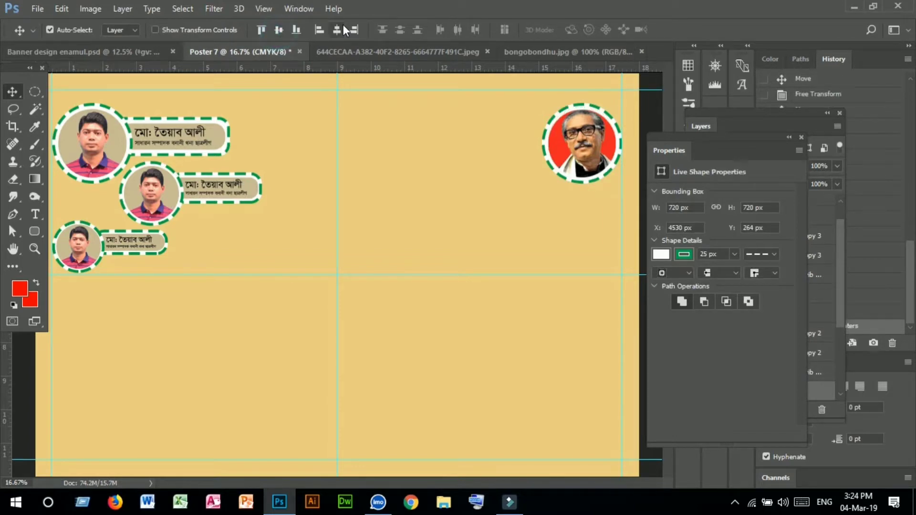
click(342, 27)
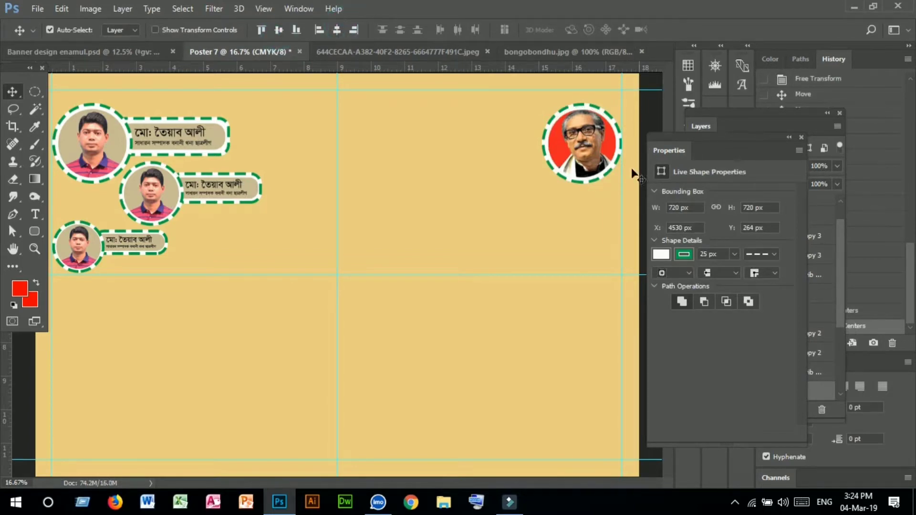
click(571, 221)
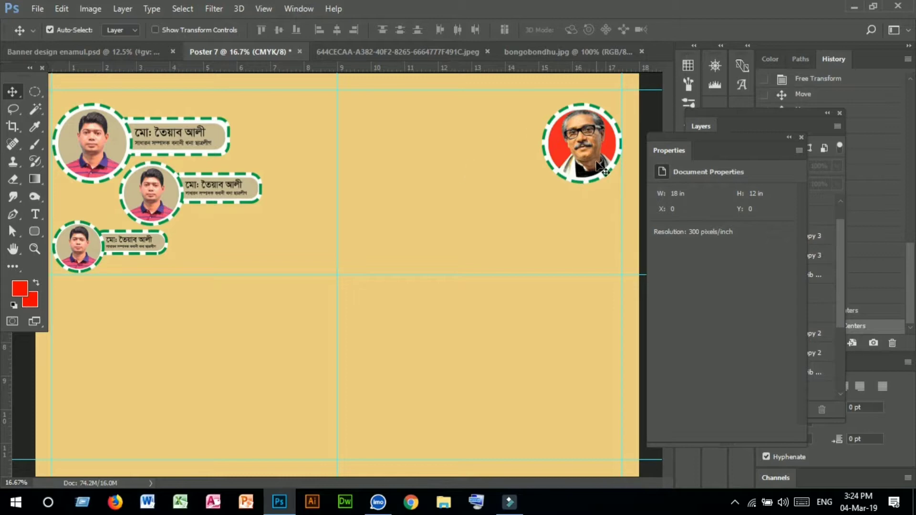
- Copy the three round leader portraits from Banner design enamul.psd into the Poster 7 document
click(129, 51)
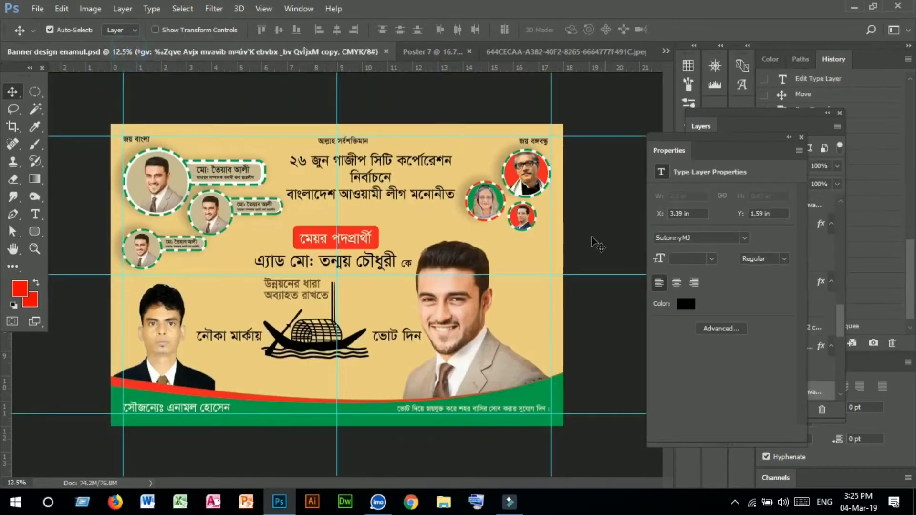
drag(582, 162, 374, 57)
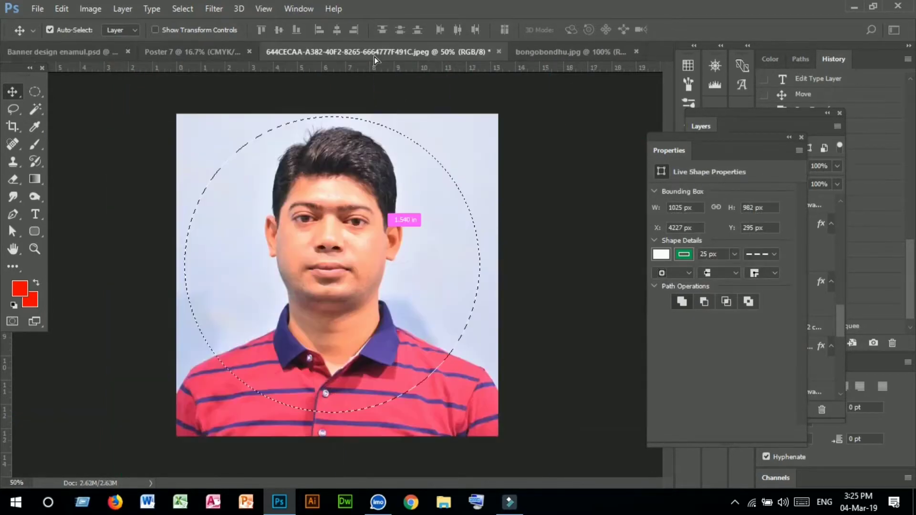
drag(251, 58, 368, 139)
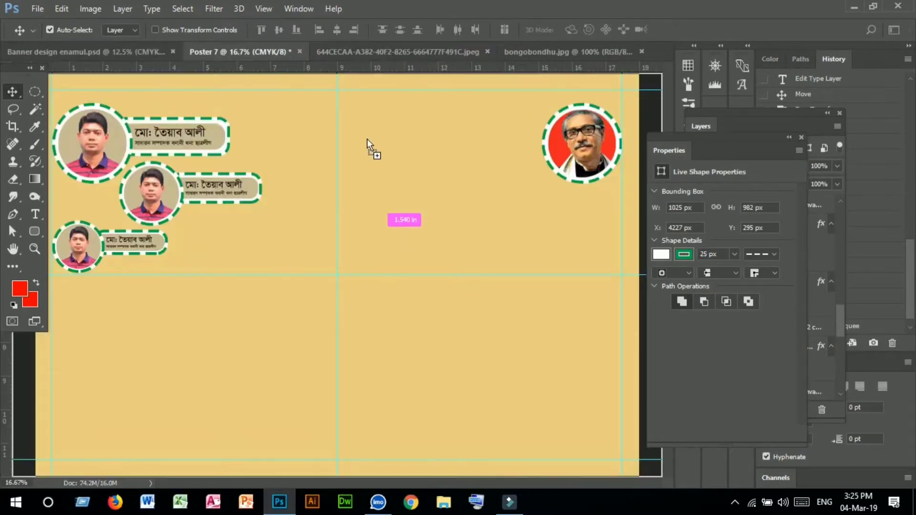
drag(474, 213, 485, 191)
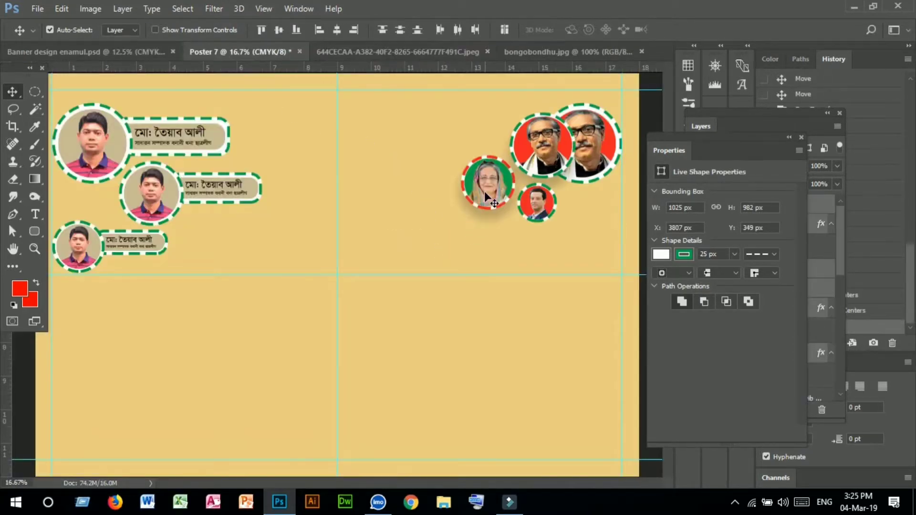
- Delete the earlier red-backed portrait with its circle, and move the three copied leader portraits to the upper-right margin guides
drag(649, 109, 610, 171)
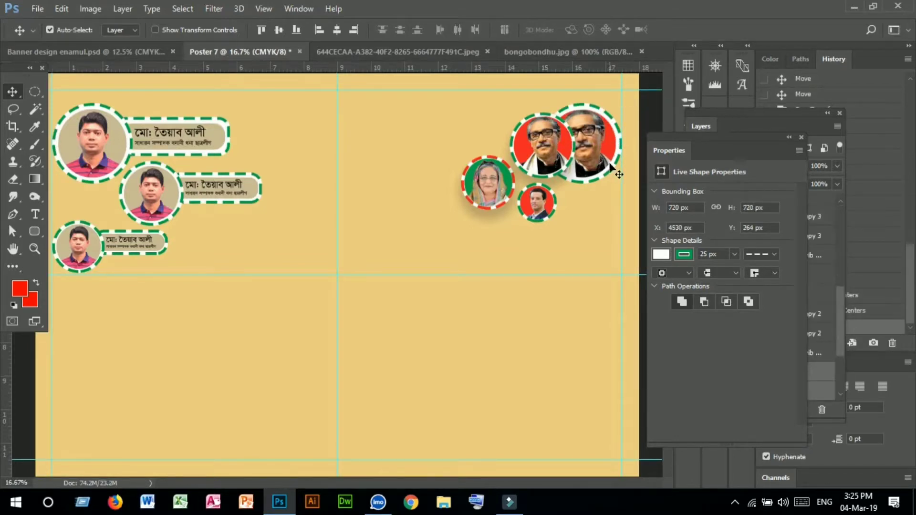
key(Delete)
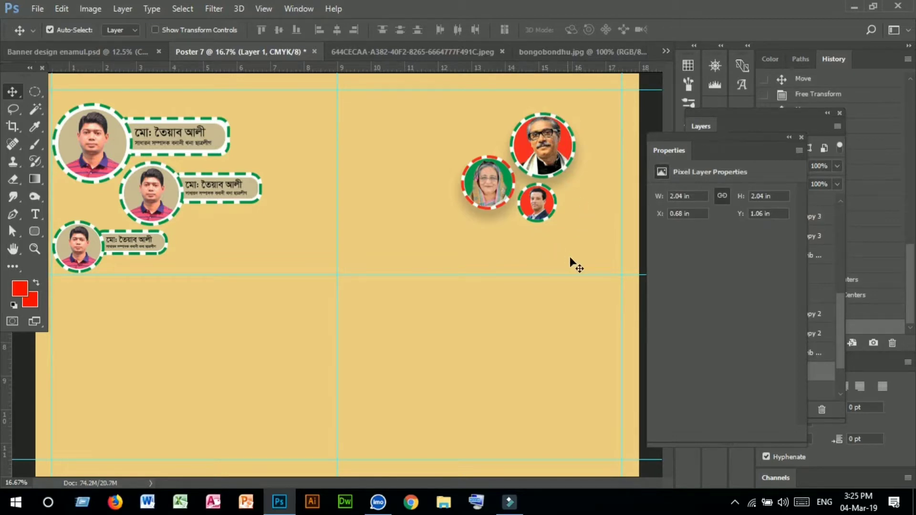
drag(571, 260, 475, 127)
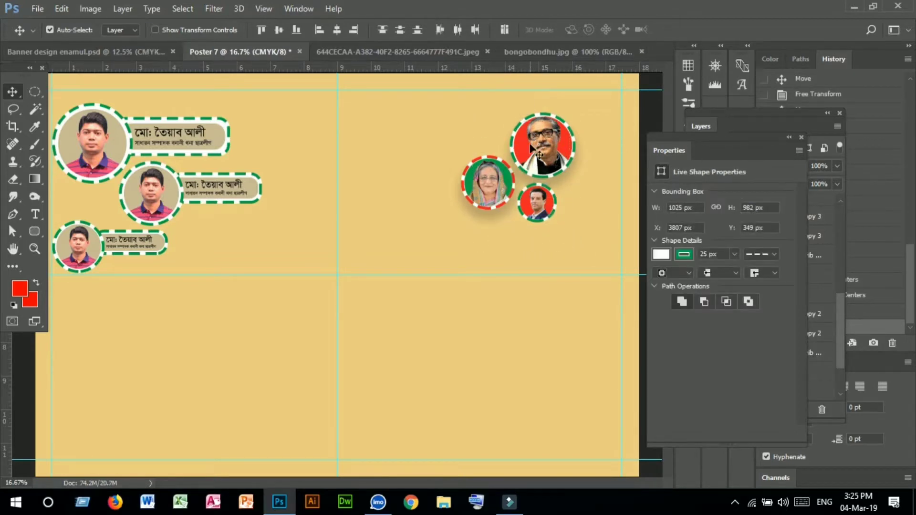
drag(531, 147, 577, 139)
click(497, 236)
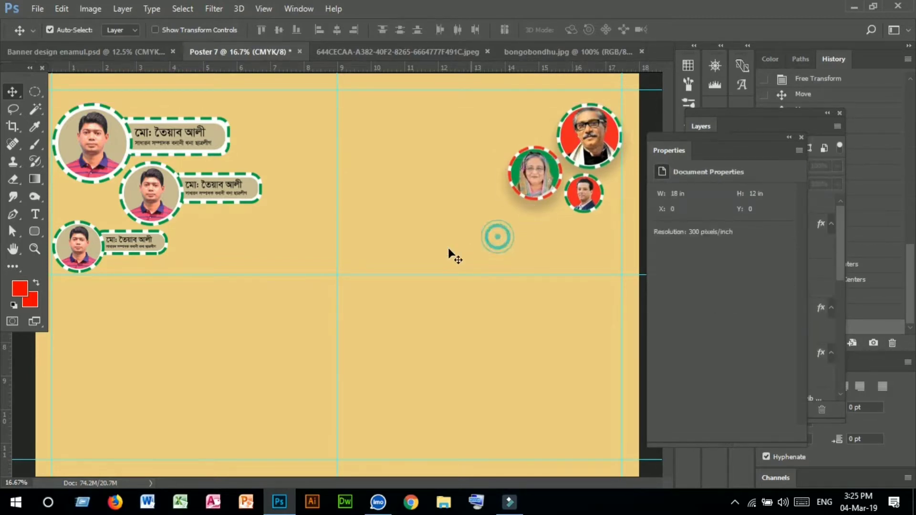
scroll(339, 270, down, 2)
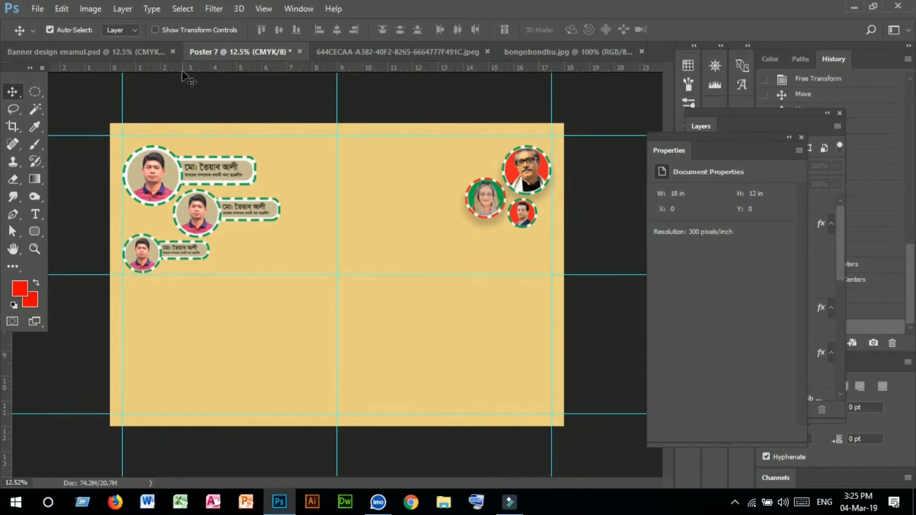
- Copy the large portrait of the man in the beige suit from Banner design enamul.psd into Poster 7, against the lower-right guides
click(148, 52)
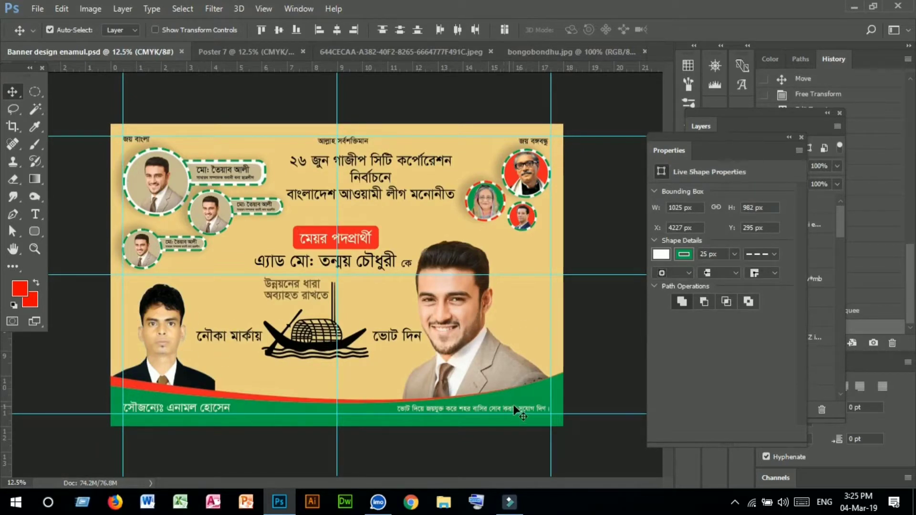
click(449, 286)
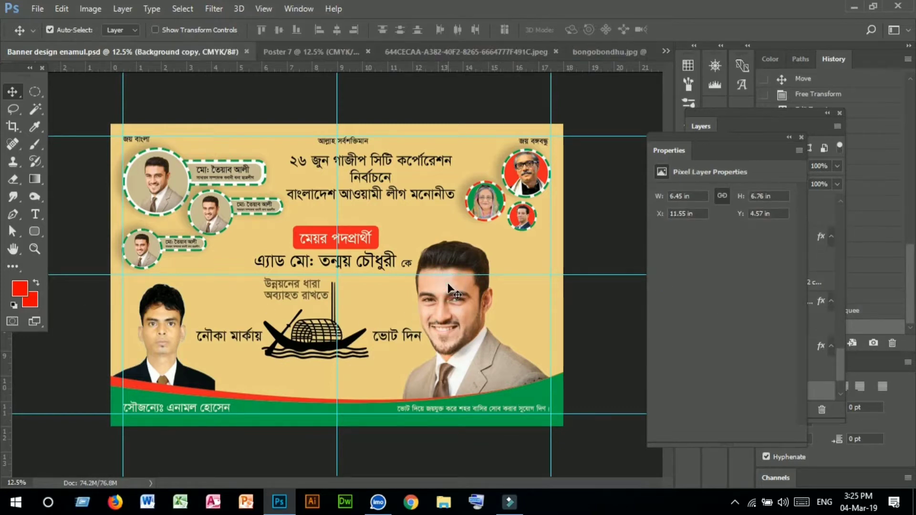
click(314, 53)
click(127, 49)
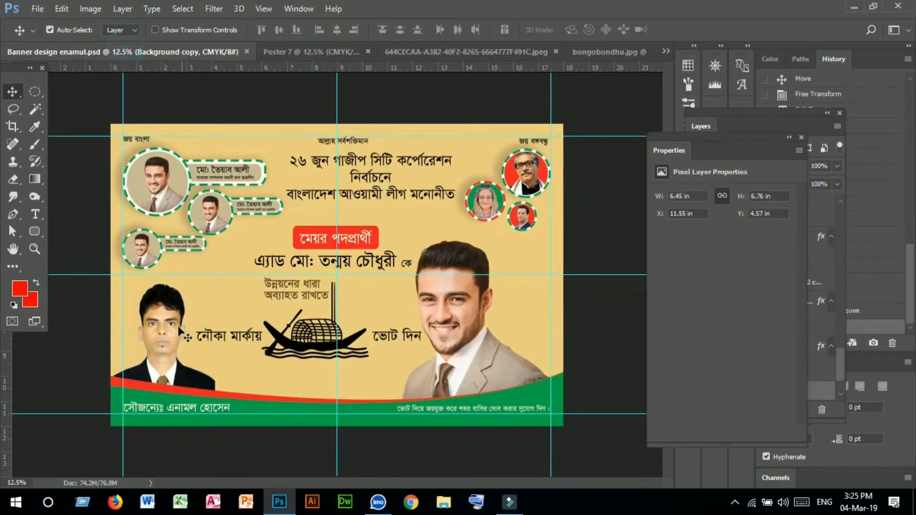
drag(467, 293, 345, 219)
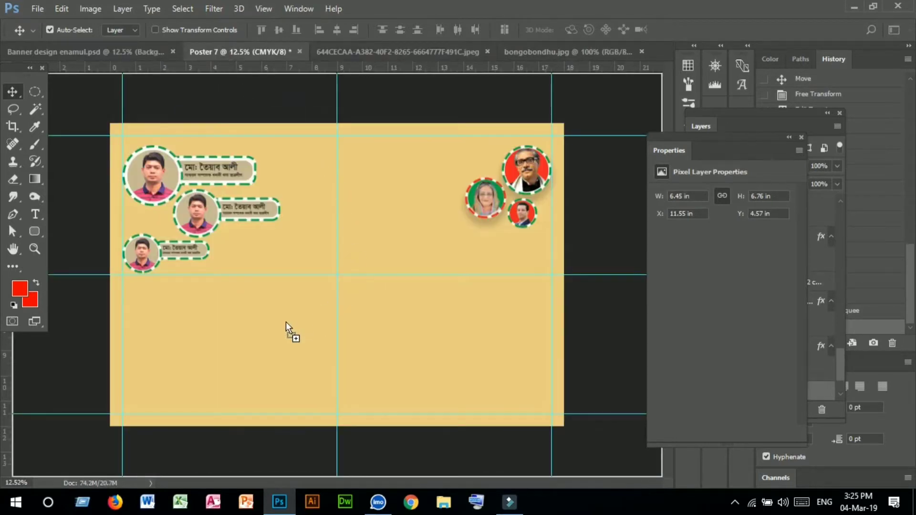
drag(285, 322, 448, 310)
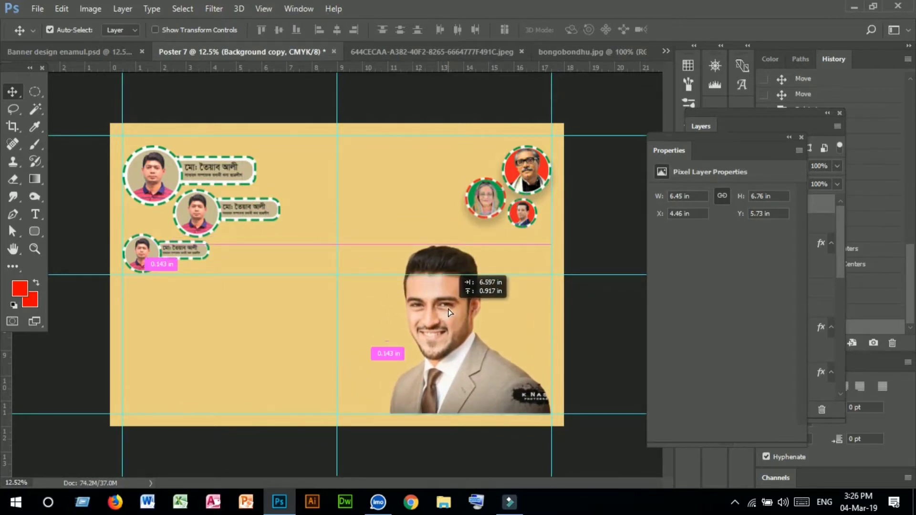
- Copy the black-suited man's portrait from Banner design enamul.psd into Poster 7 and nudge it against the lower-left guides
drag(449, 312, 375, 361)
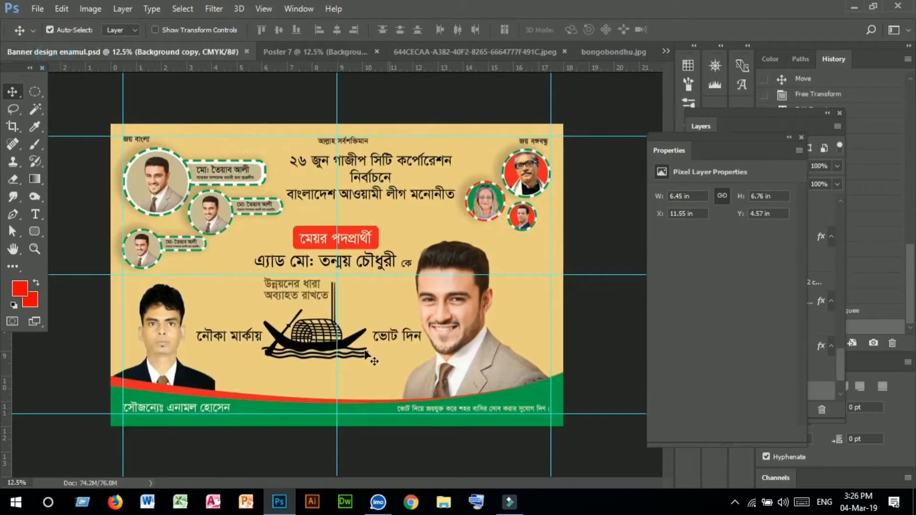
drag(176, 296, 180, 347)
key(shift+Up)
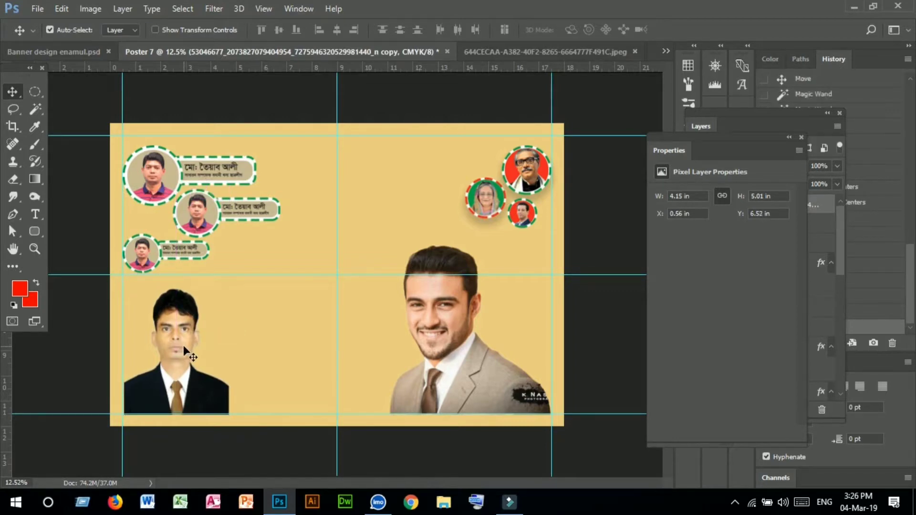
key(Left)
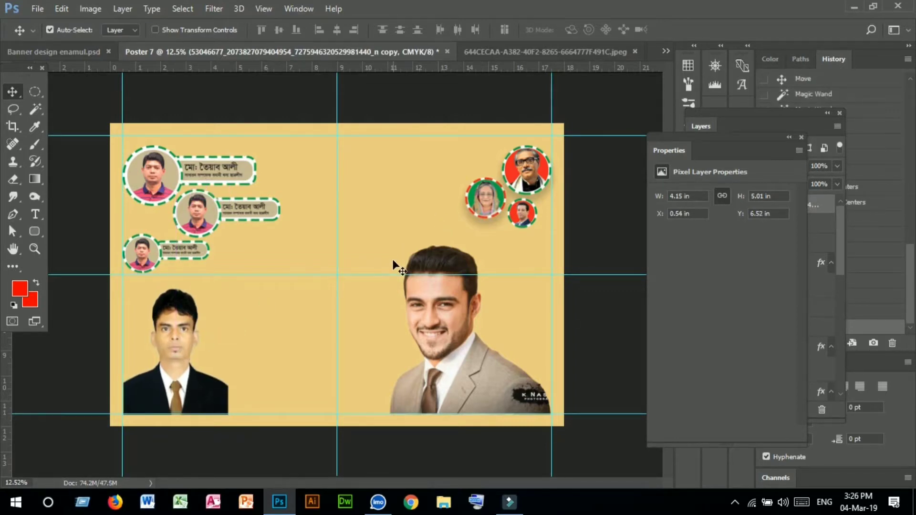
- Draw a closed red footer shape with the Pen tool, about 5400 by 710 px, with a concave upper edge spanning the poster's full width
click(517, 52)
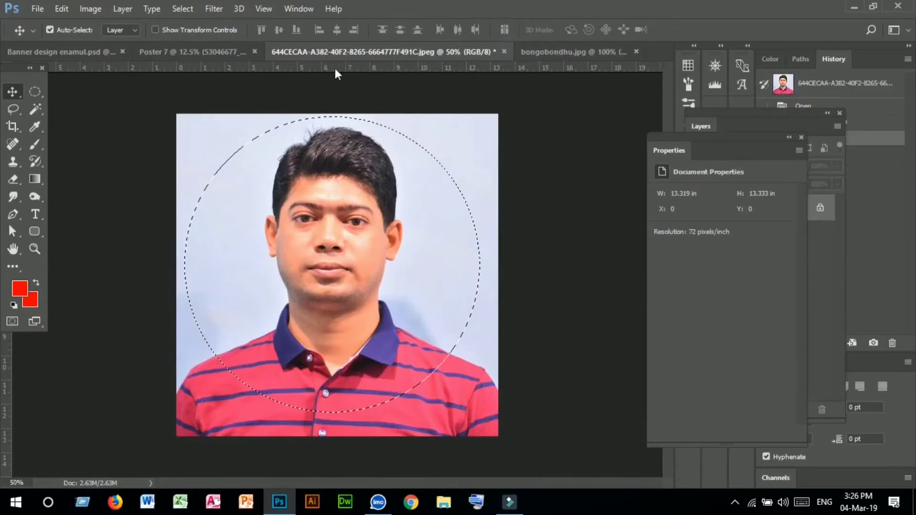
click(204, 52)
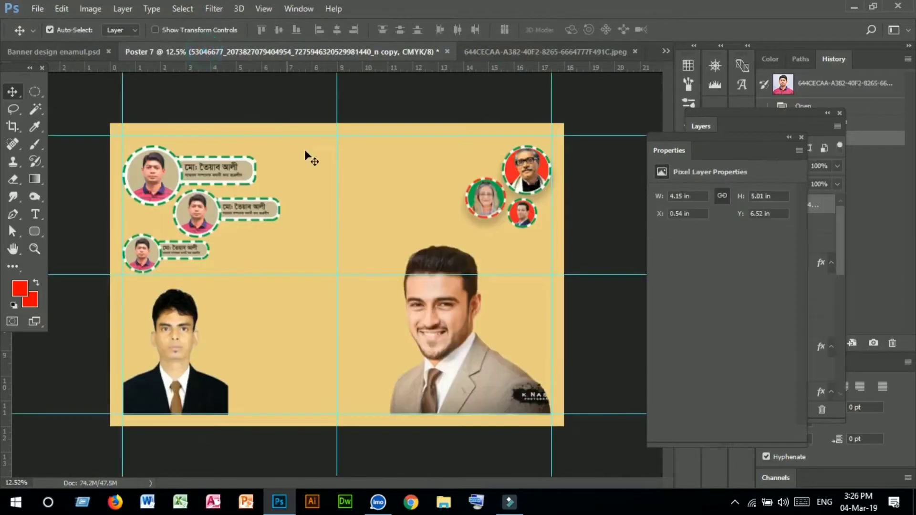
click(44, 53)
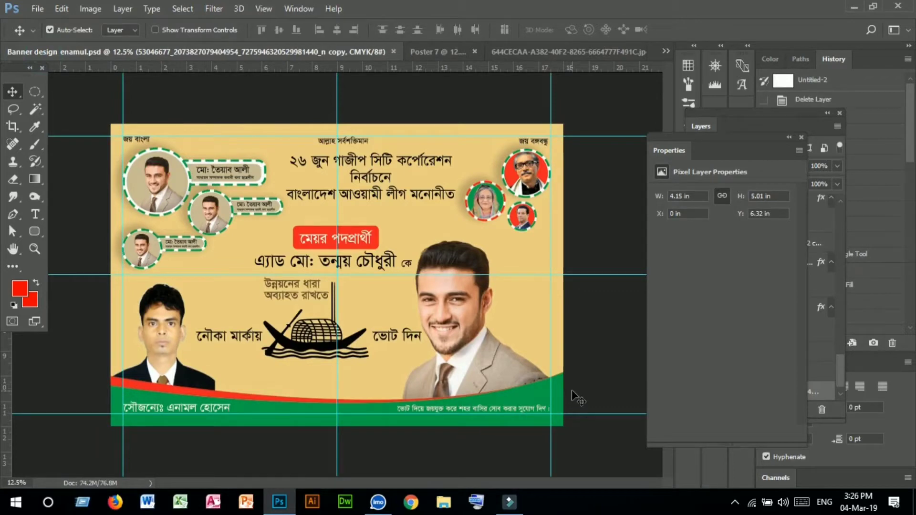
click(425, 56)
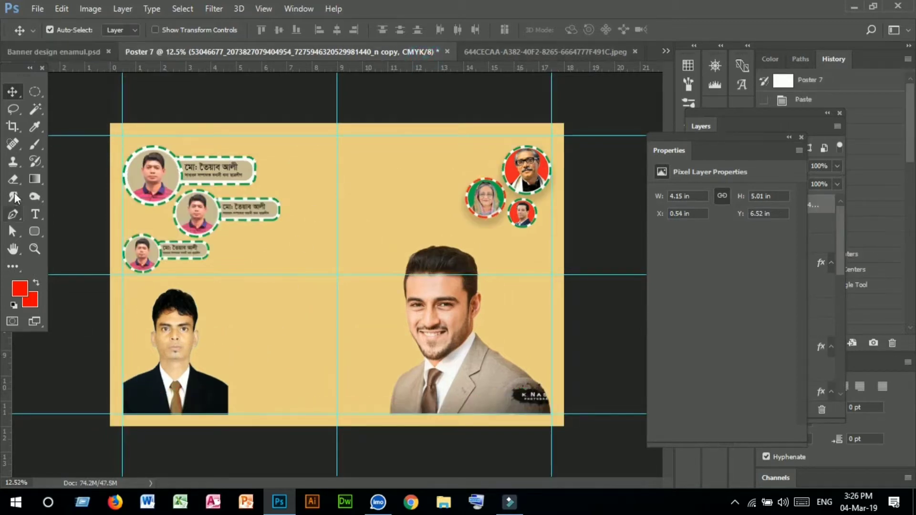
click(13, 214)
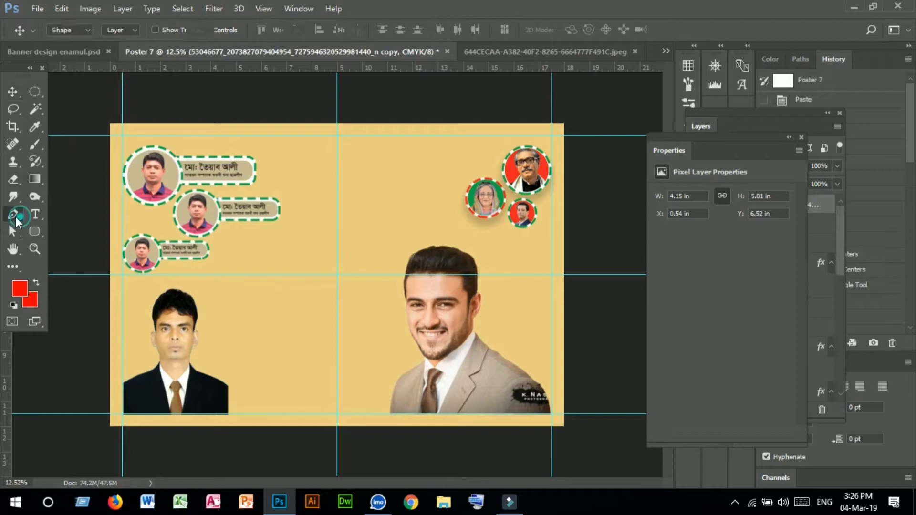
click(74, 215)
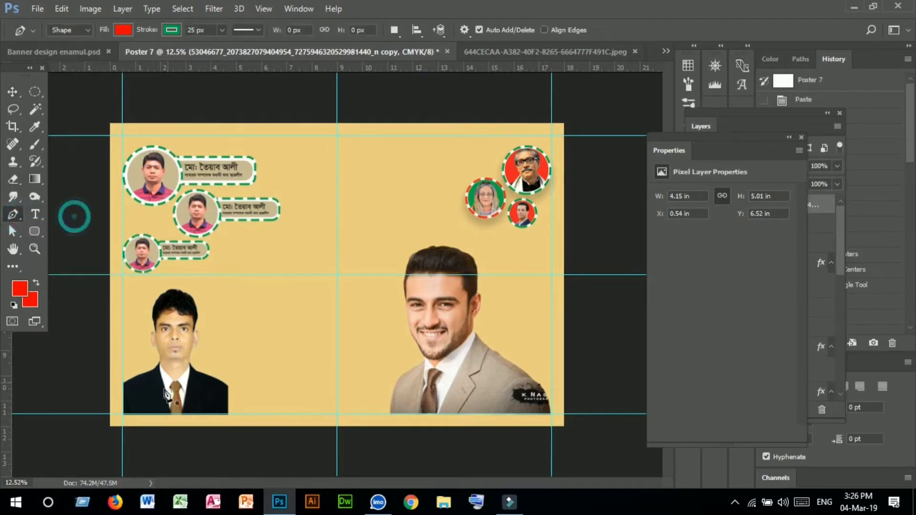
click(110, 376)
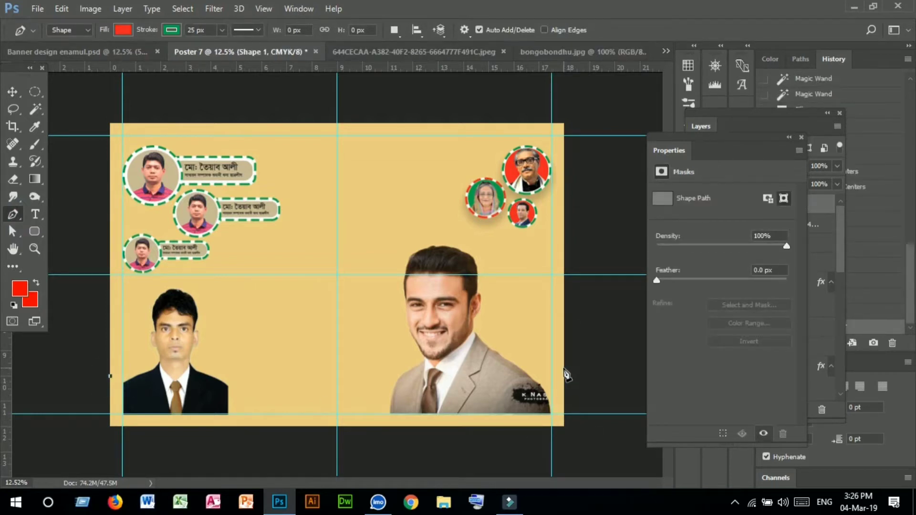
drag(565, 368, 738, 304)
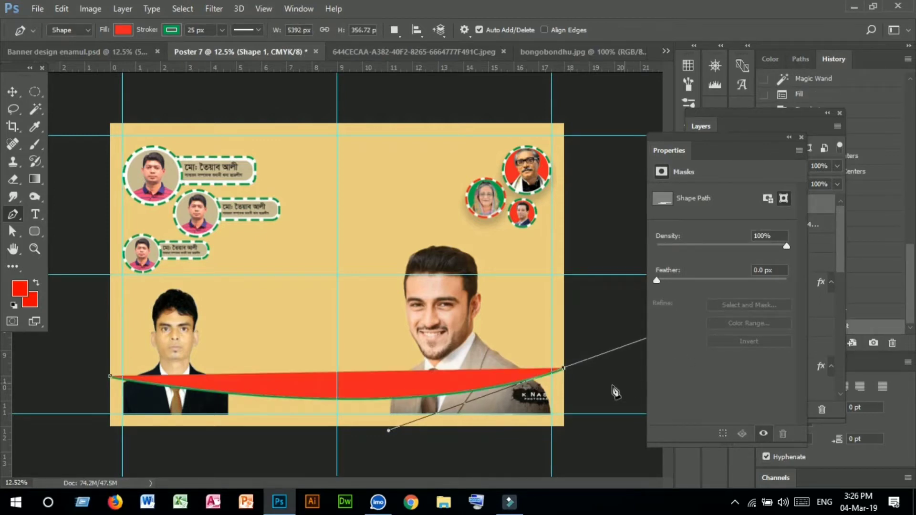
click(564, 369)
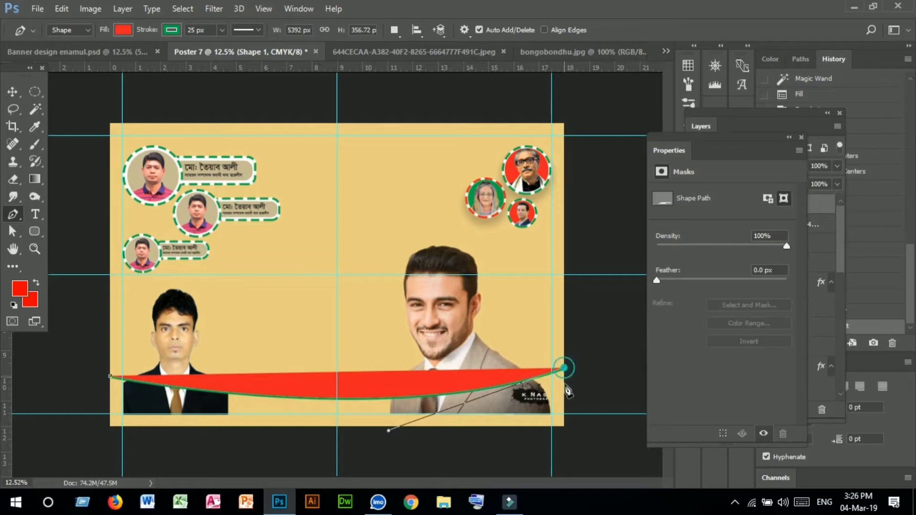
click(566, 428)
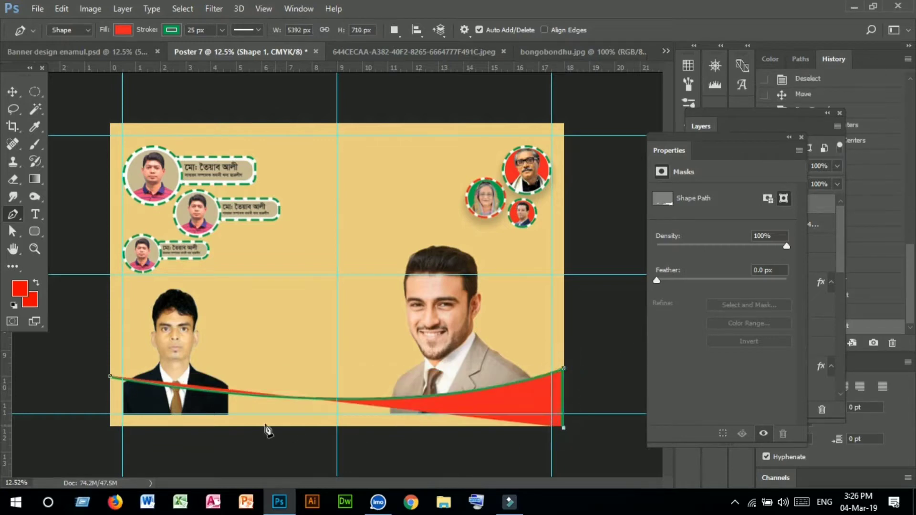
click(110, 428)
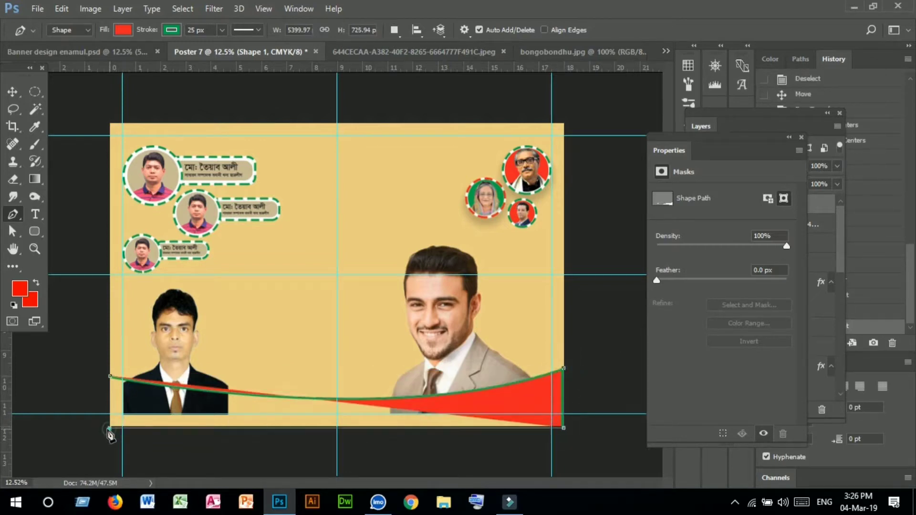
click(111, 377)
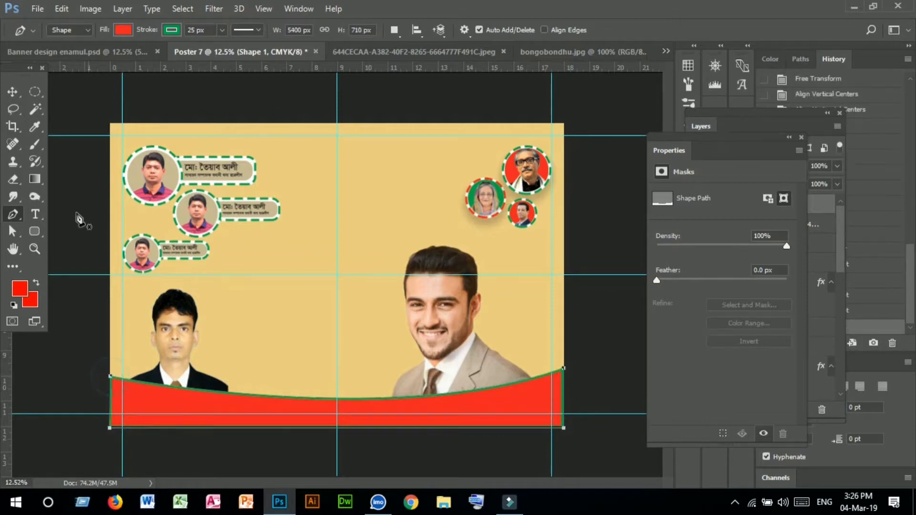
- Select the curved red footer shape and set its stroke to none
click(12, 91)
click(285, 277)
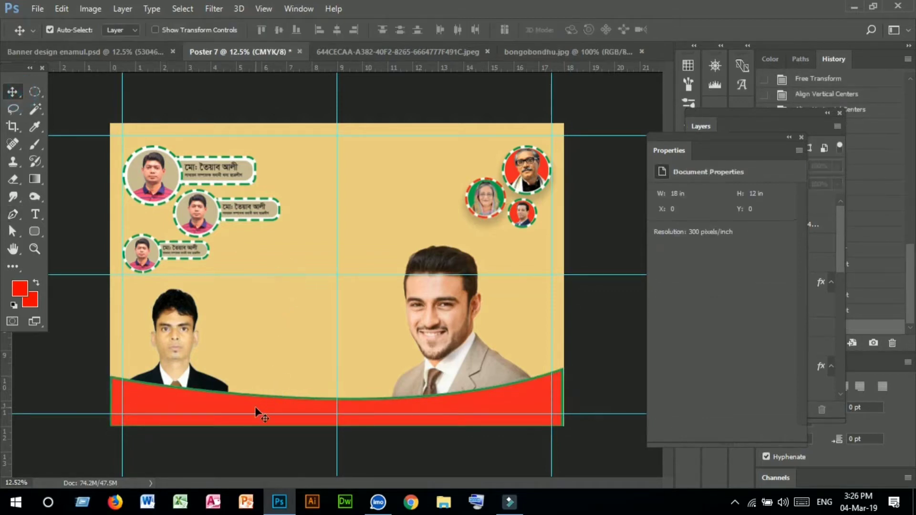
click(255, 406)
click(32, 233)
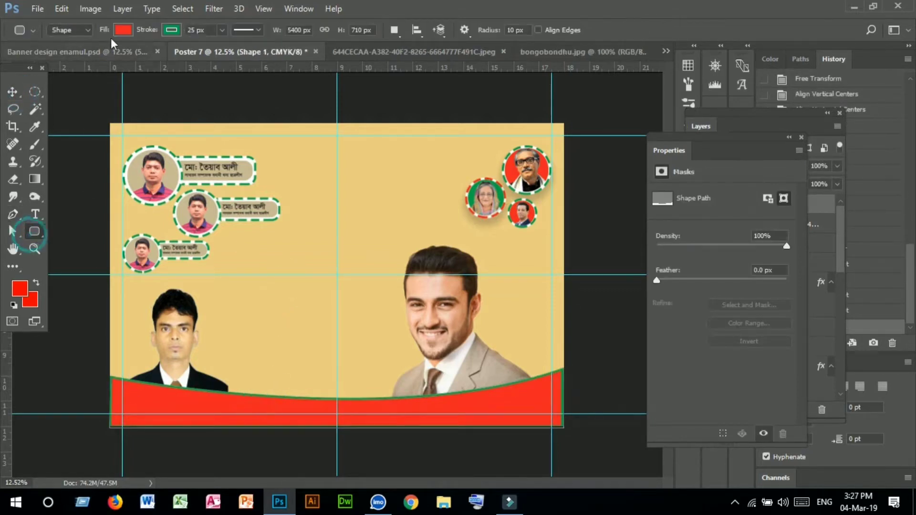
click(176, 29)
click(109, 57)
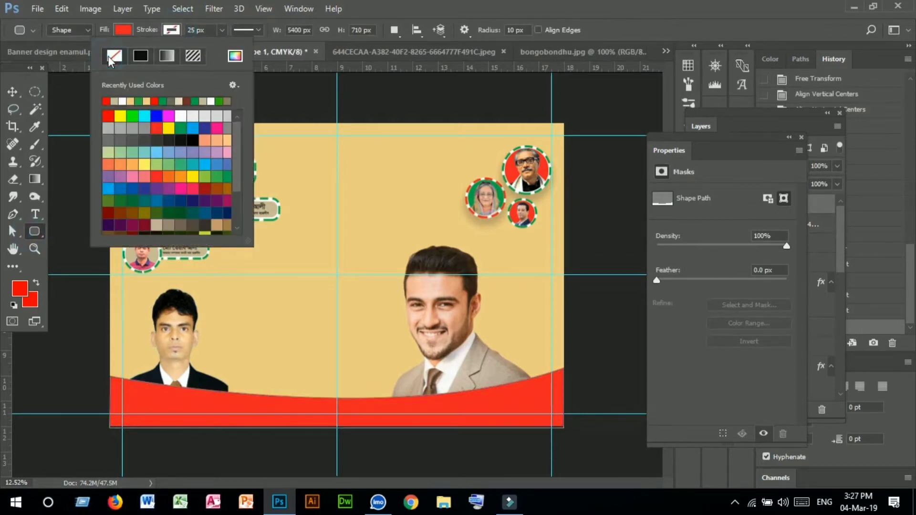
- Duplicate the red footer shape with a slight vertical offset and uncover the layer list
click(13, 91)
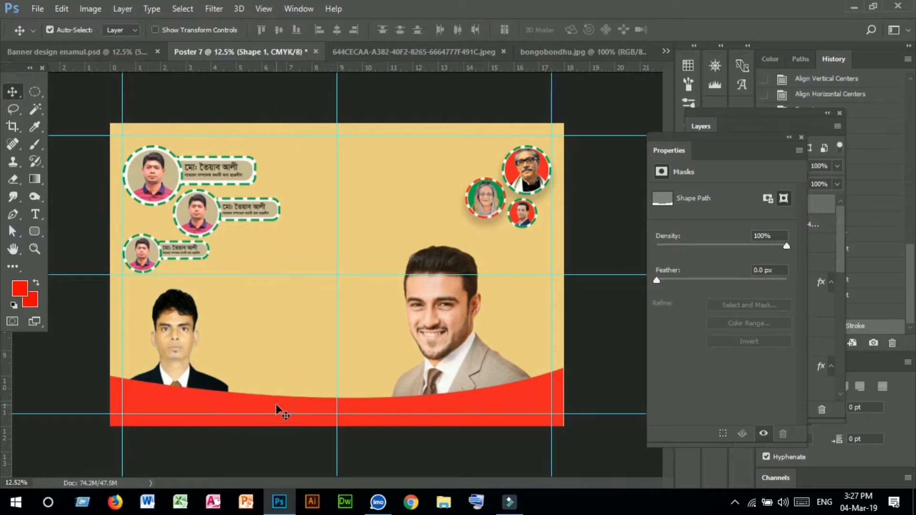
mouse_move(276, 404)
mouse_down()
mouse_move(279, 417)
mouse_move(285, 402)
mouse_move(270, 405)
mouse_move(276, 413)
mouse_up()
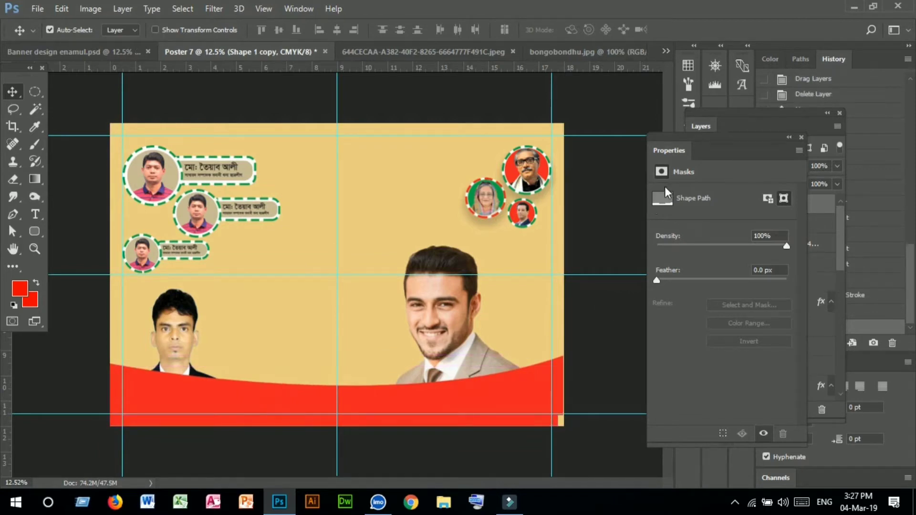
drag(685, 141, 671, 334)
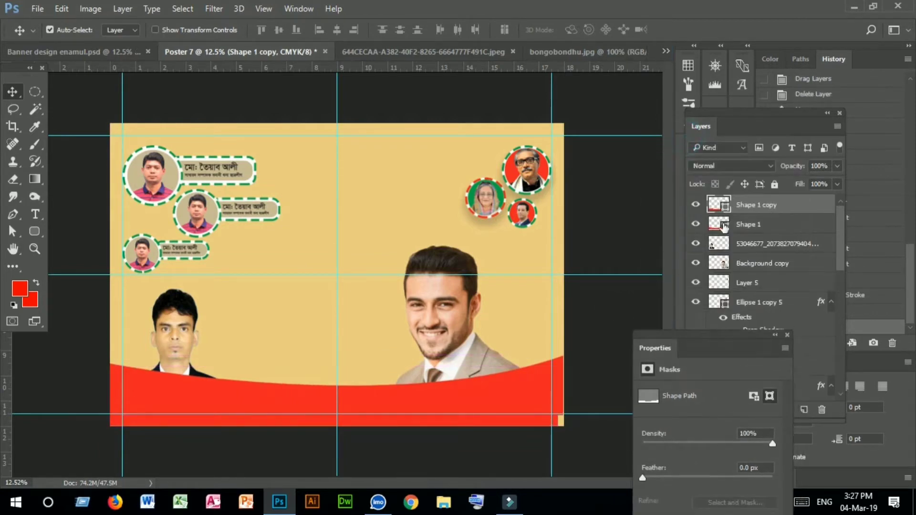
- Recolor the duplicated footer shape with the green sampled from the upper portrait badge's dashed border (#05a54d)
click(718, 207)
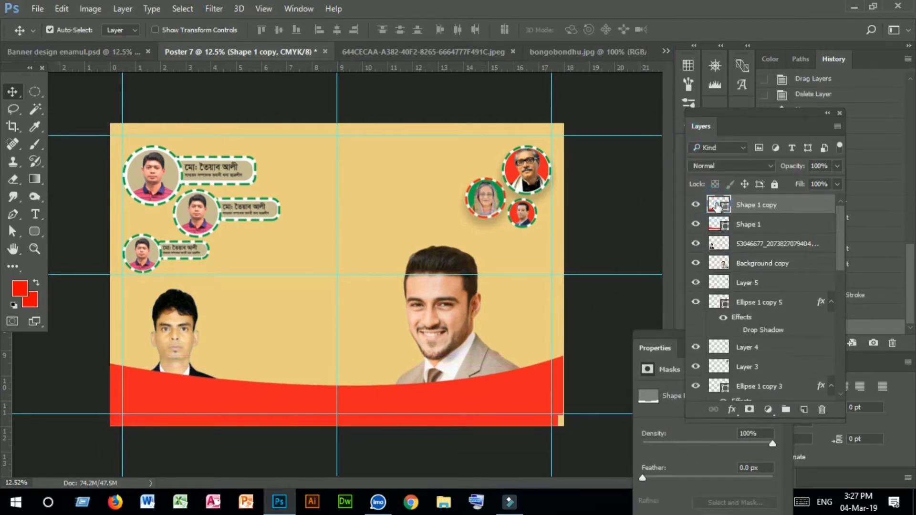
double_click(717, 206)
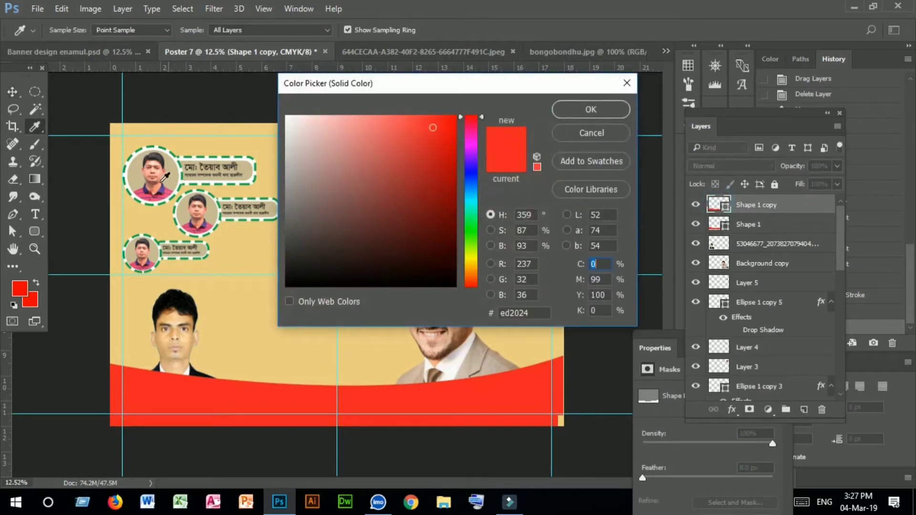
click(126, 170)
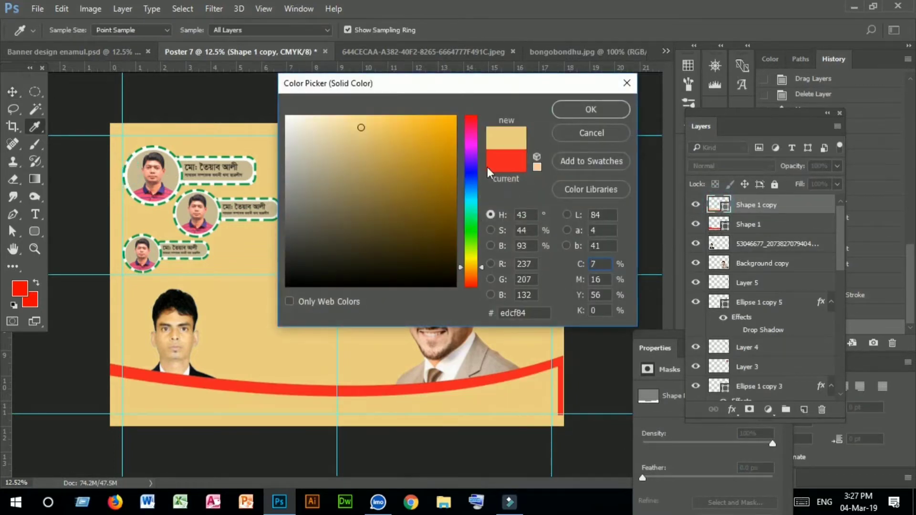
click(126, 167)
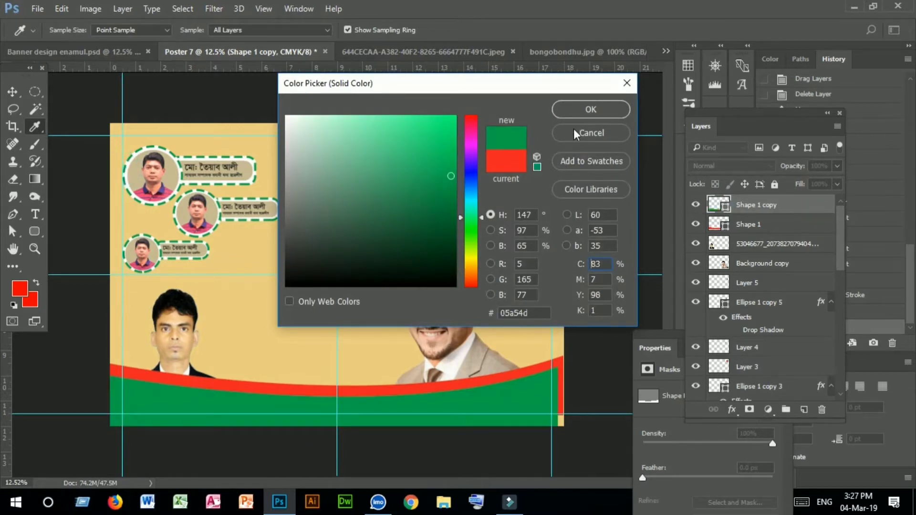
click(572, 108)
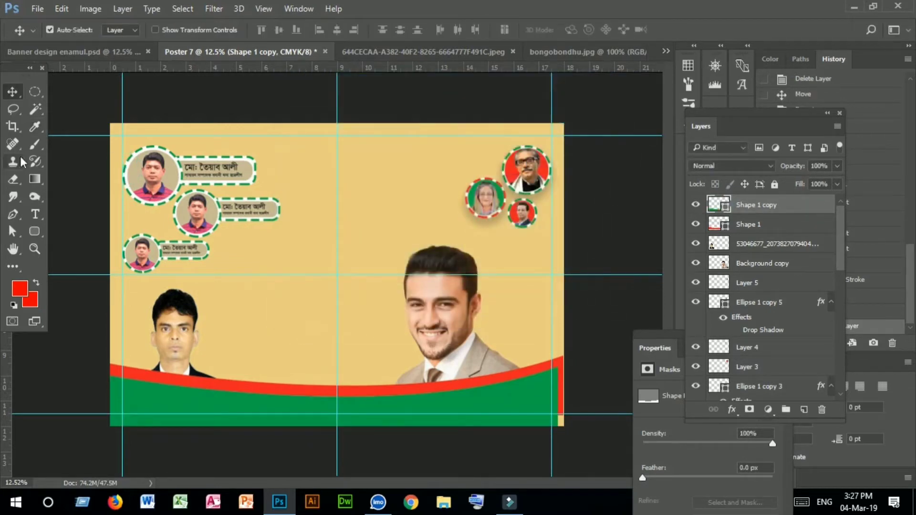
- Select both footer shapes together with the large portrait and align their right edges
drag(576, 449, 556, 358)
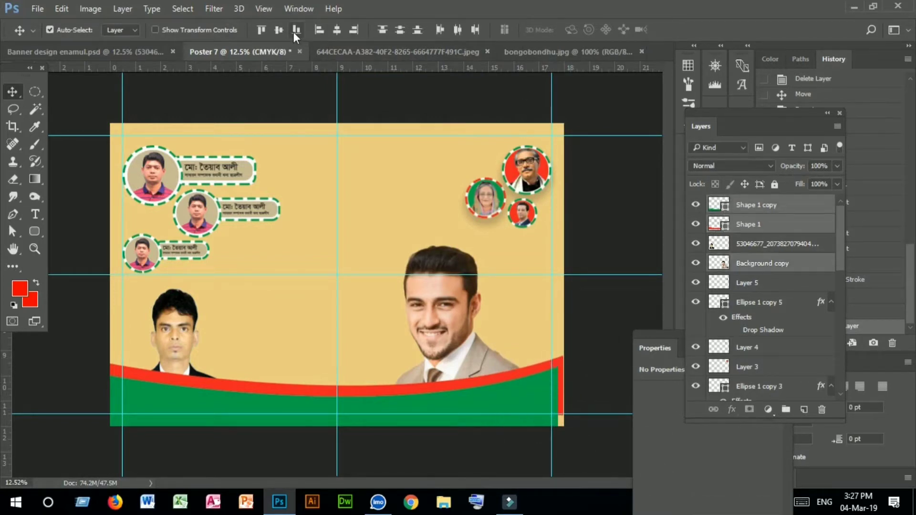
click(353, 30)
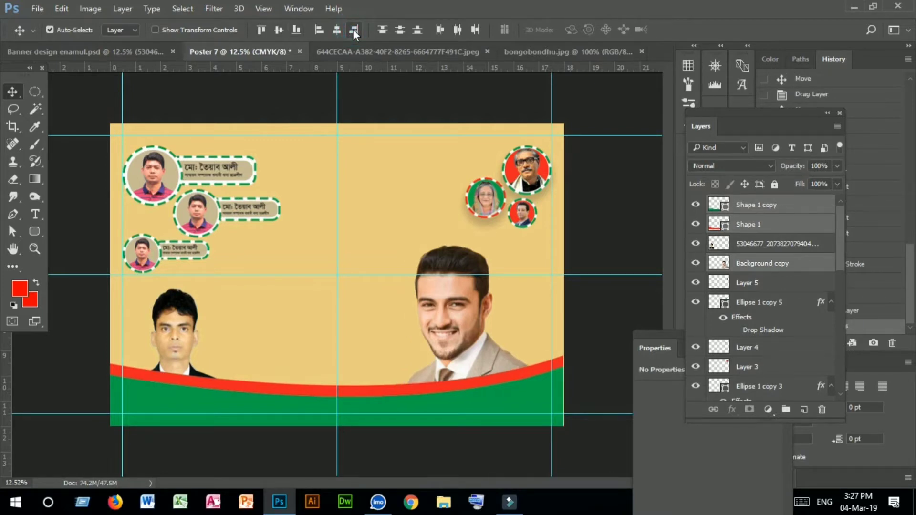
click(588, 388)
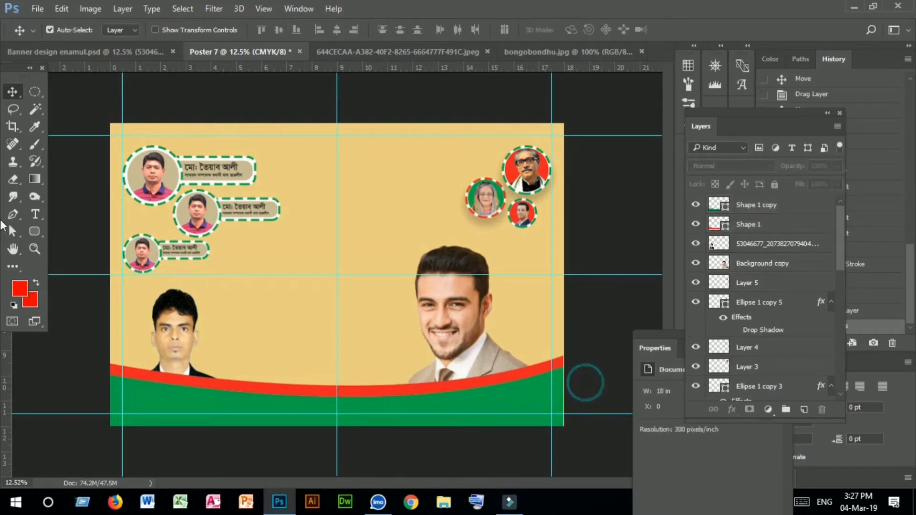
- Lower the right end of the red footer shape's curved upper edge, reducing the shape's height to about 615 px
click(12, 232)
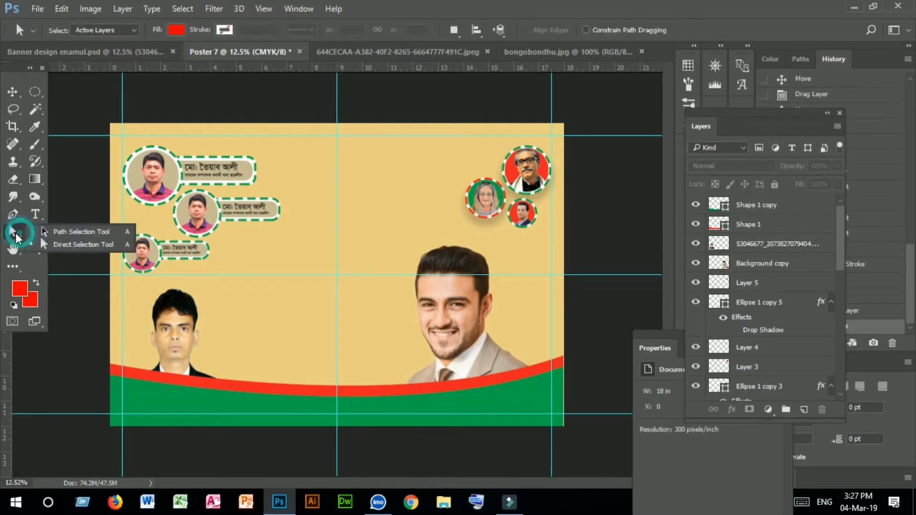
click(62, 232)
click(563, 362)
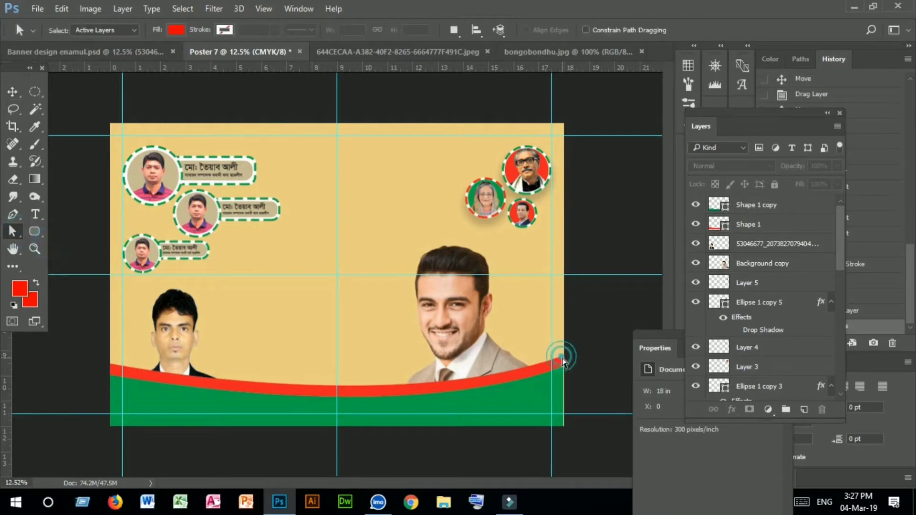
click(754, 225)
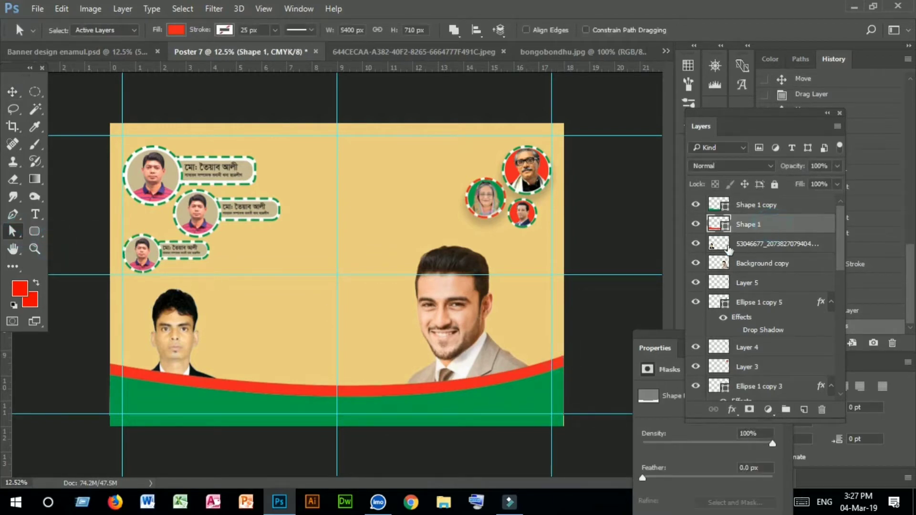
click(579, 340)
click(563, 357)
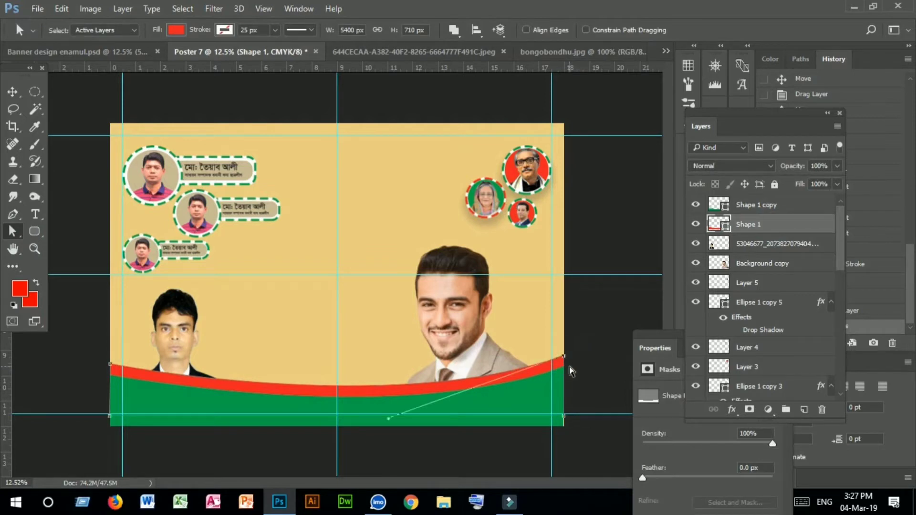
drag(571, 372, 580, 375)
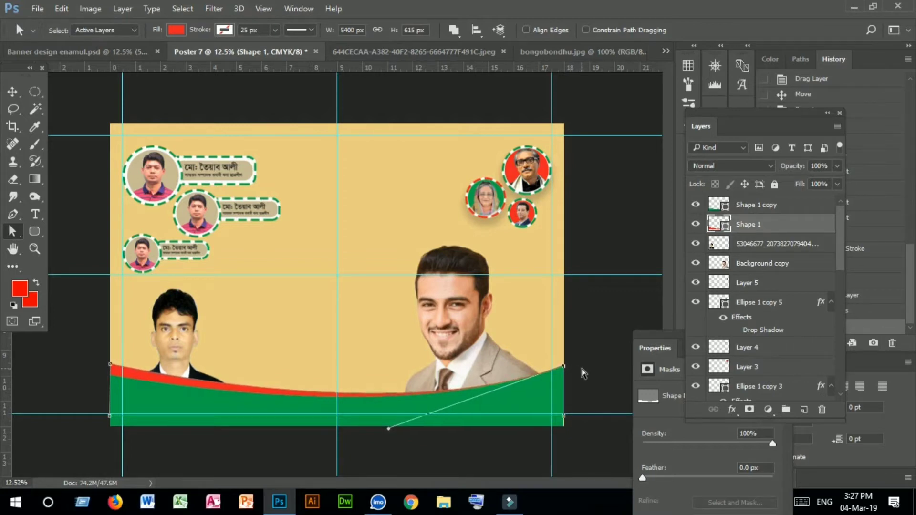
click(582, 370)
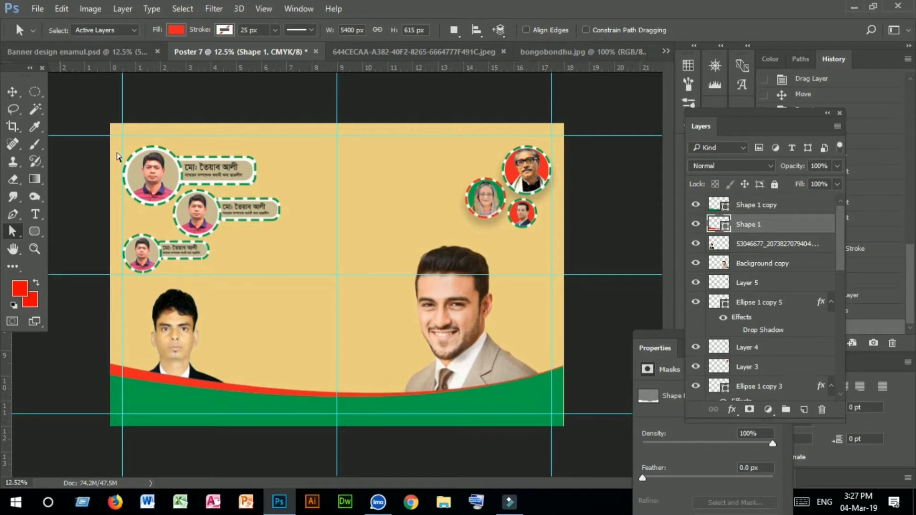
- Raise both suited men's portraits so more of their jackets shows above the footer curve
click(12, 92)
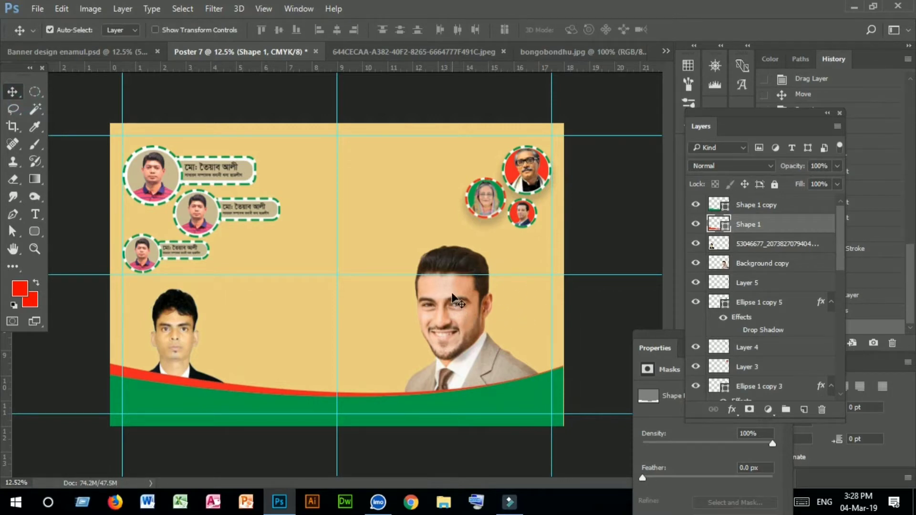
drag(453, 305, 460, 276)
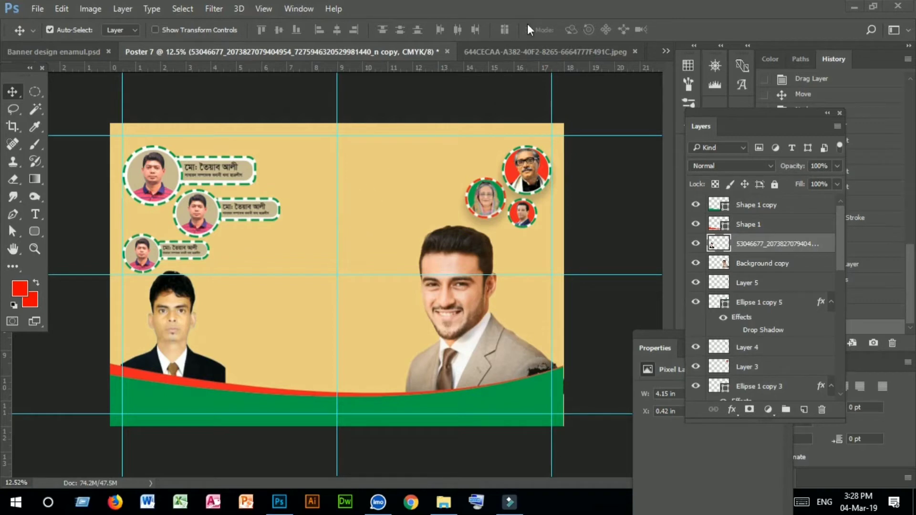
- Close the striped-shirt portrait JPEG without saving its changes
click(517, 53)
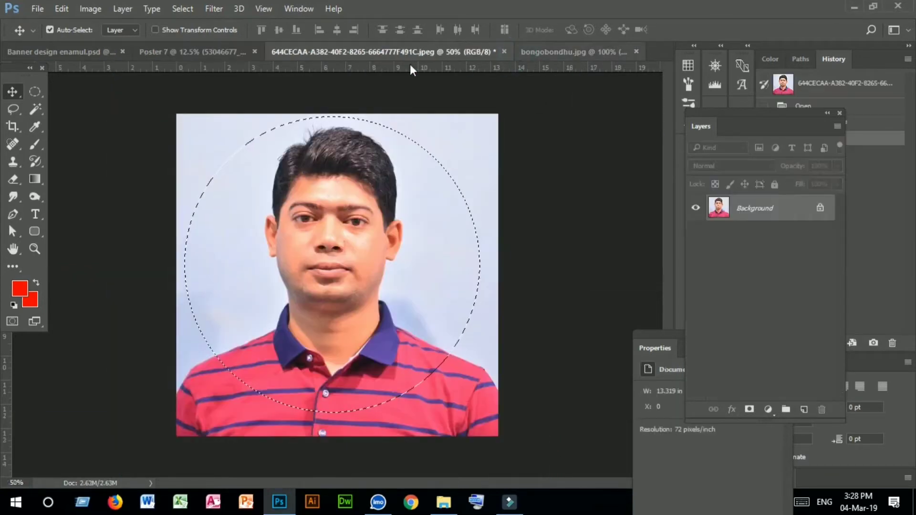
click(503, 51)
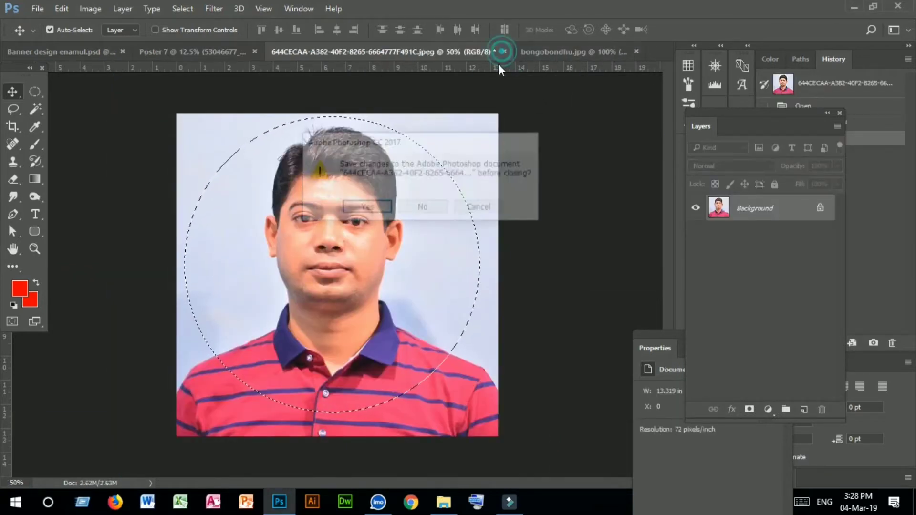
click(422, 206)
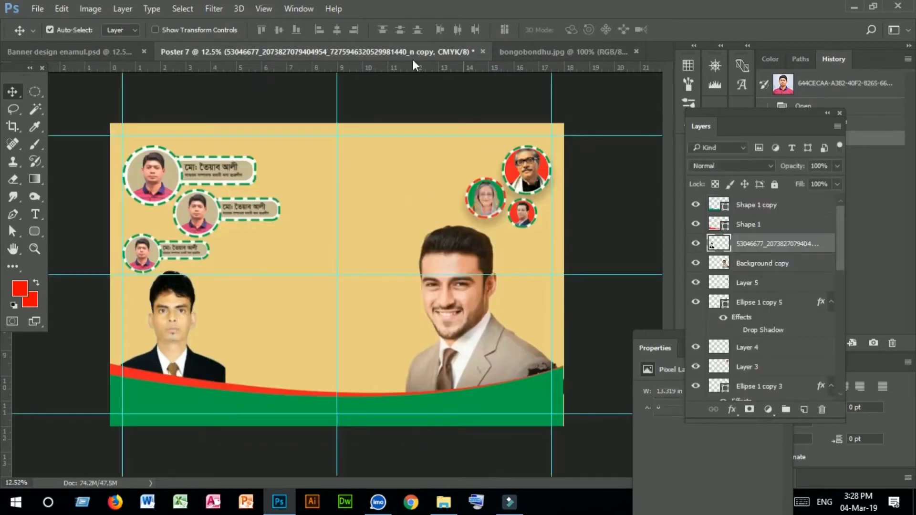
- Copy the three small top slogans and the three-line election headline from Banner design enamul.psd into Poster 7
click(103, 50)
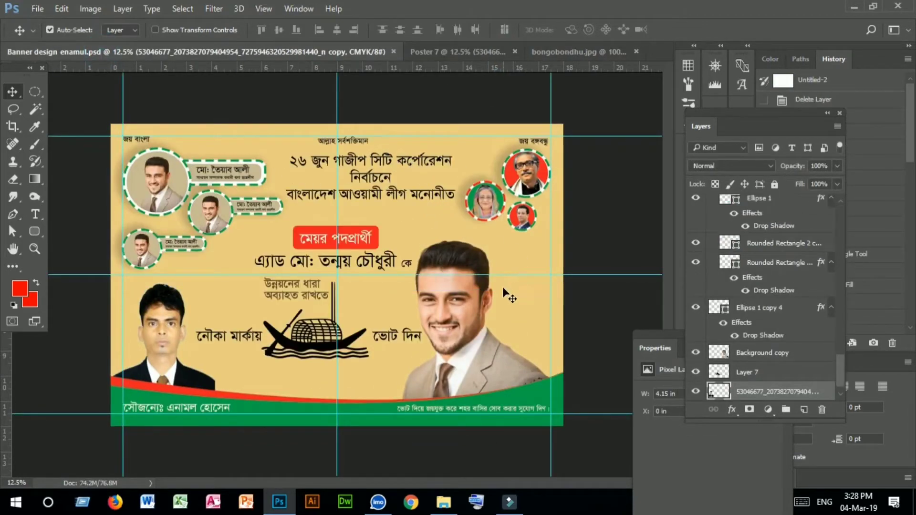
click(129, 143)
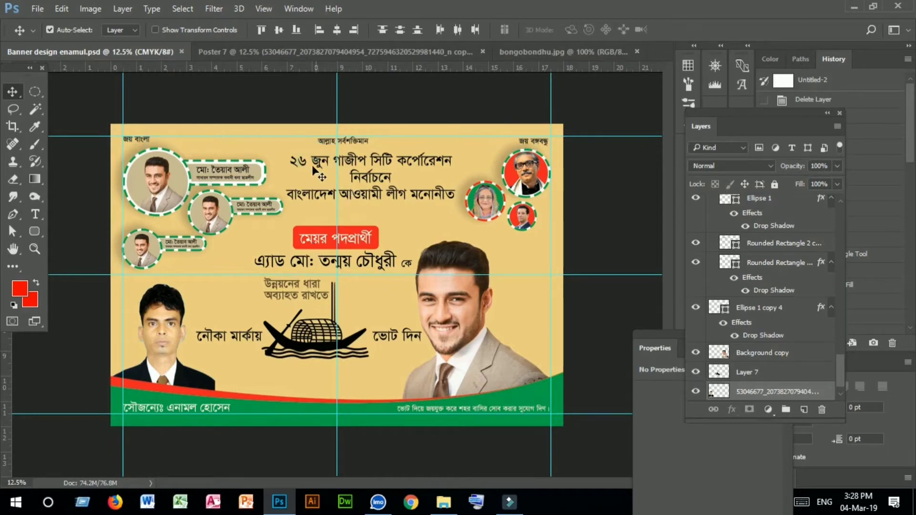
drag(303, 165, 361, 153)
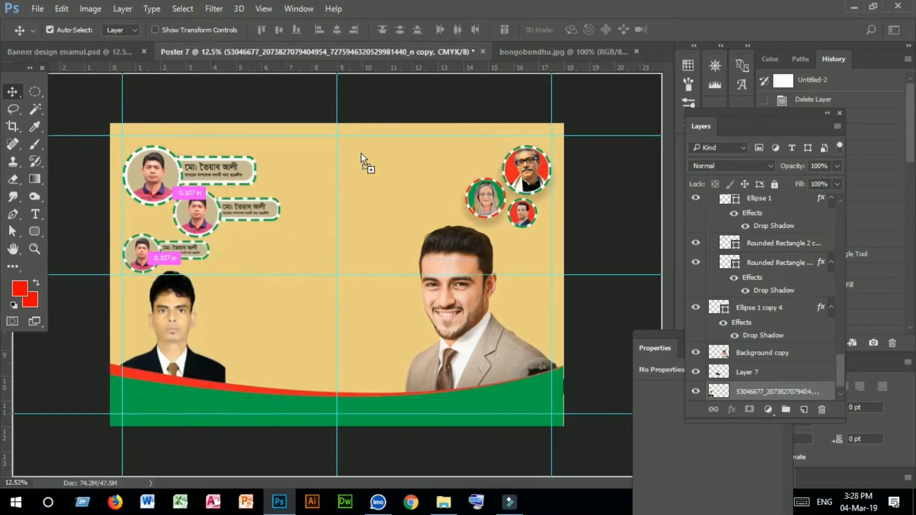
drag(331, 203, 334, 202)
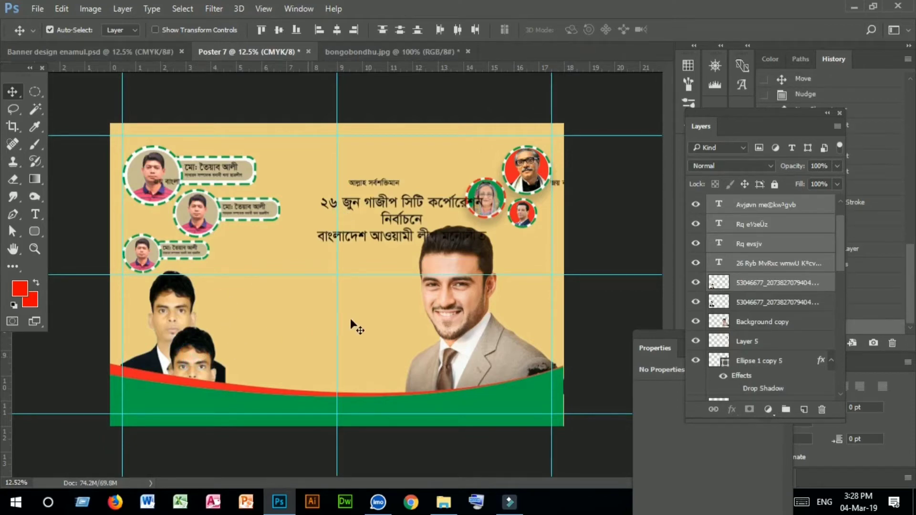
- Delete the extra copy of the black-suited man's portrait brought in with the text
click(363, 319)
click(201, 352)
key(Delete)
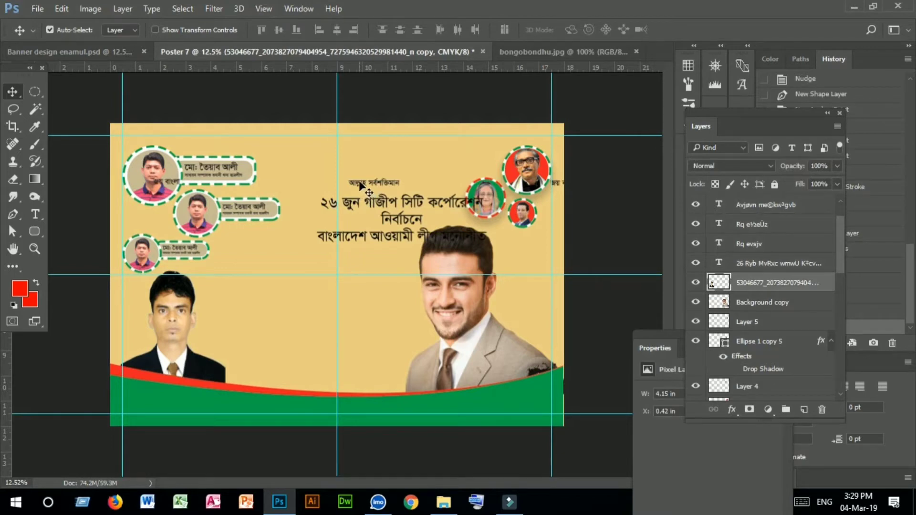
- Position the three slogans along the upper guide at left, center and right, and place the headline beneath the central one
drag(368, 205, 343, 216)
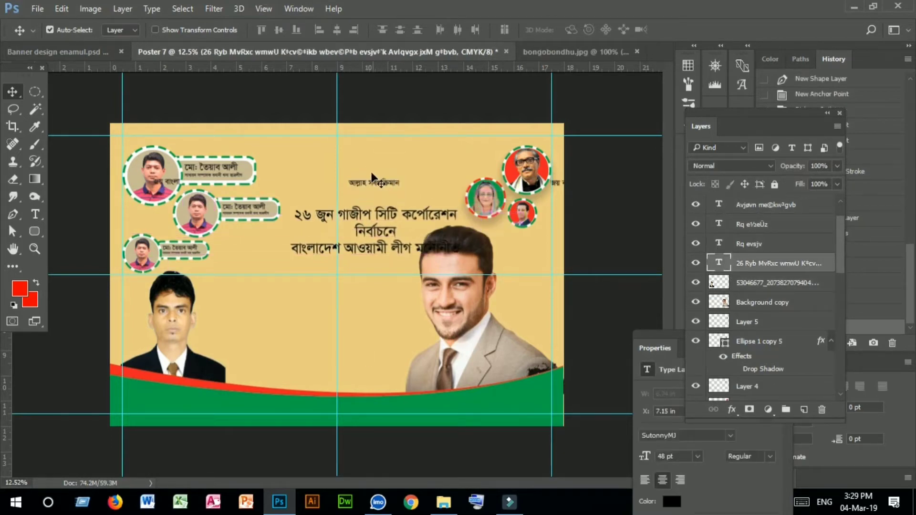
drag(361, 185, 326, 142)
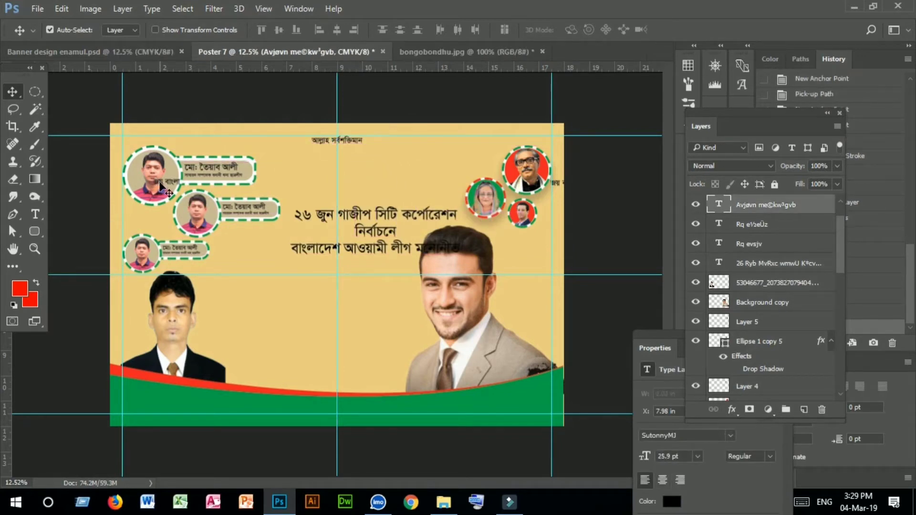
drag(160, 186, 127, 142)
drag(557, 188, 527, 139)
drag(359, 222, 344, 161)
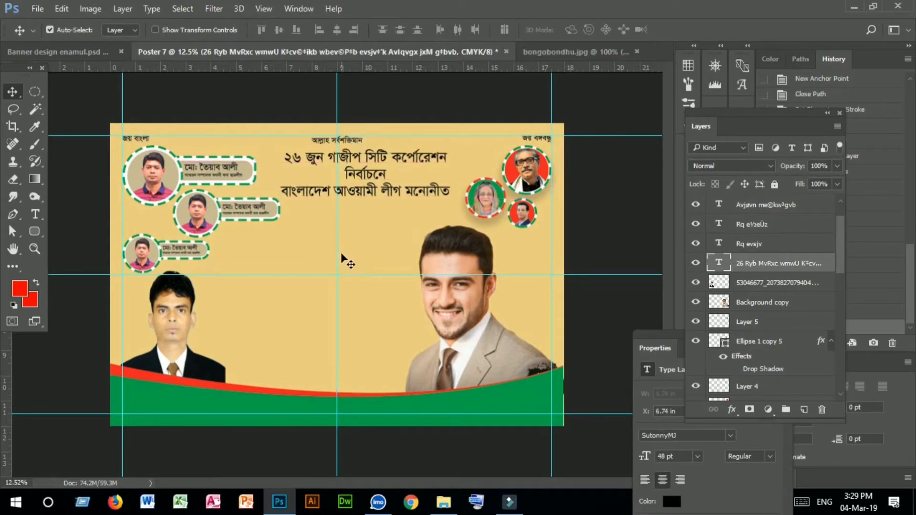
- Draw a red rounded rectangle about 990 by 288 px, remove its stroke, and center it on the vertical middle guide below the headline
click(34, 232)
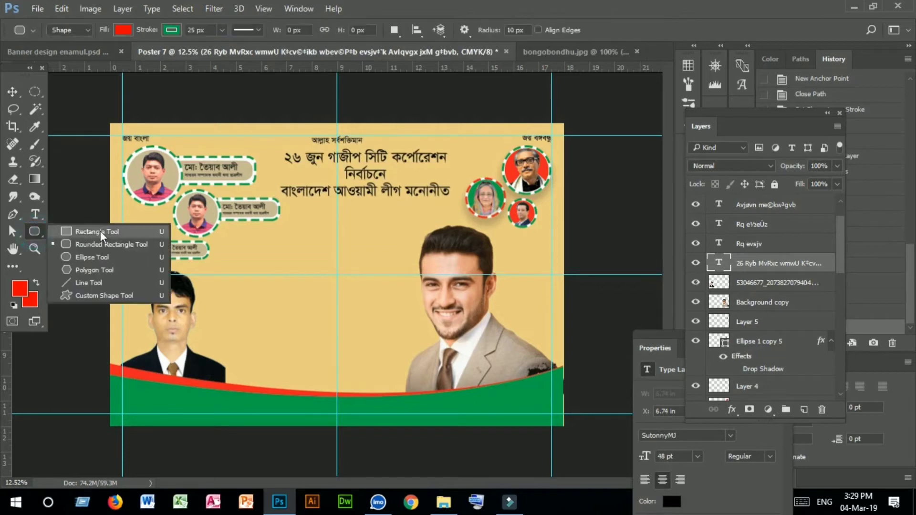
click(96, 247)
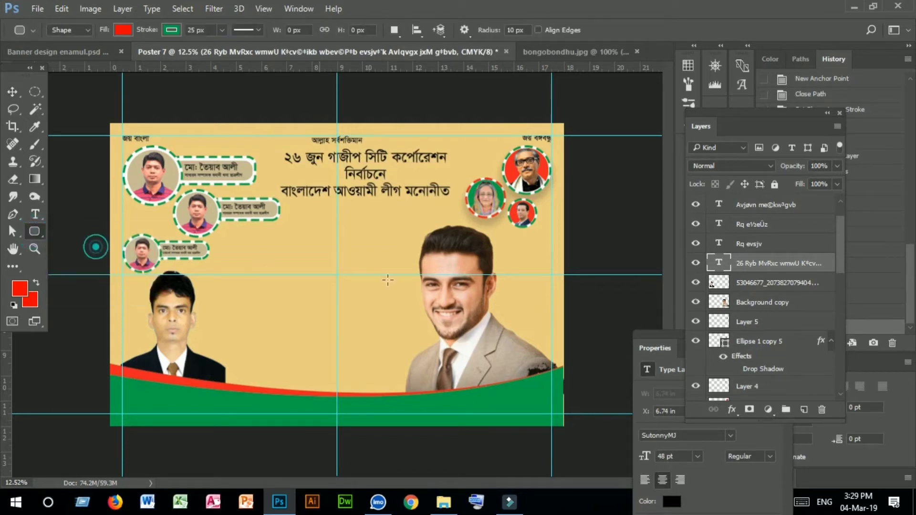
mouse_move(286, 233)
mouse_down()
mouse_move(336, 248)
mouse_move(327, 245)
mouse_up()
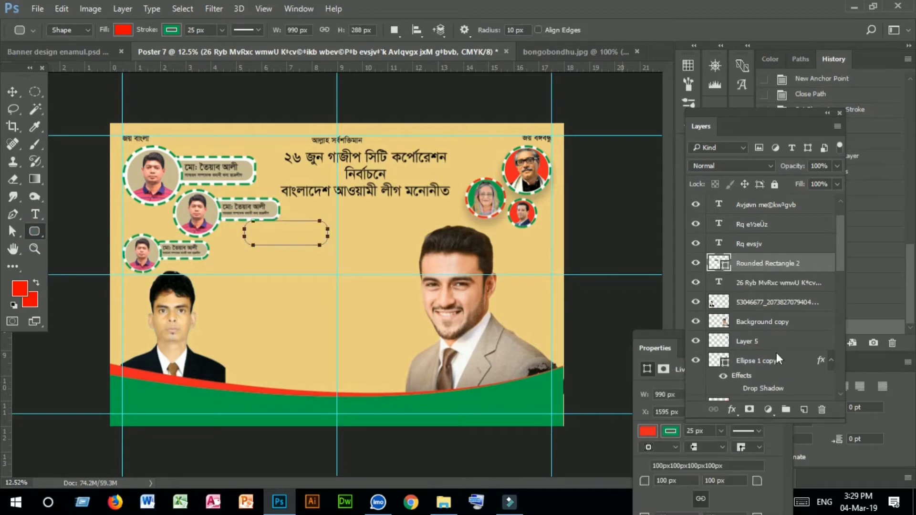
click(171, 30)
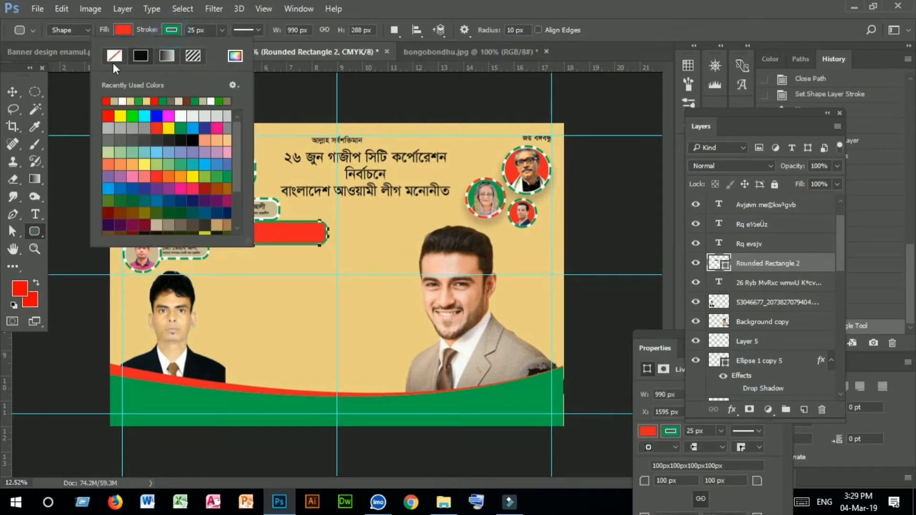
click(113, 56)
click(13, 94)
click(13, 93)
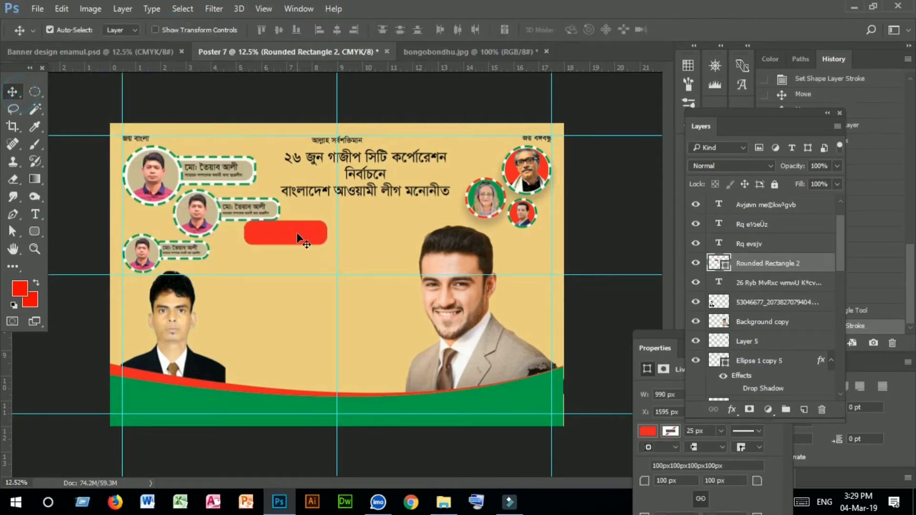
drag(300, 231, 351, 252)
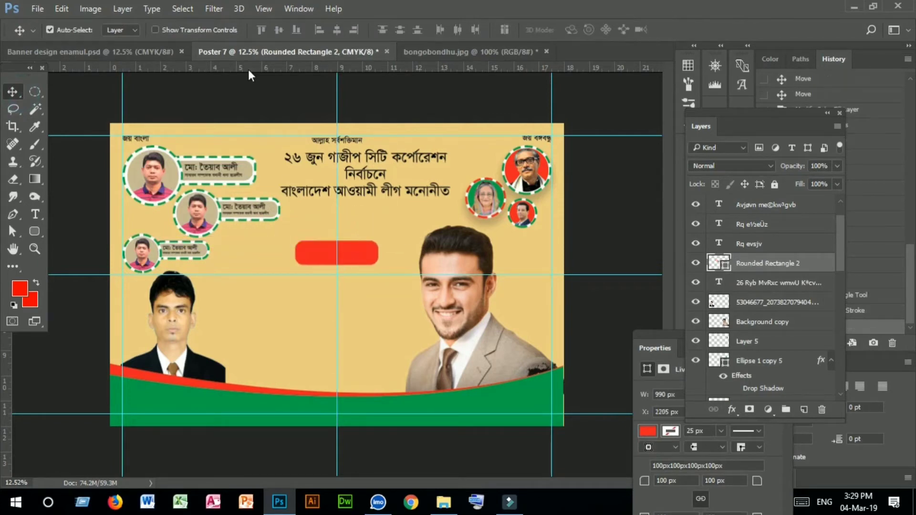
- Copy the white label মেয়র পদপ্রার্থী from Banner design enamul.psd onto the red rounded rectangle in Poster 7
click(93, 50)
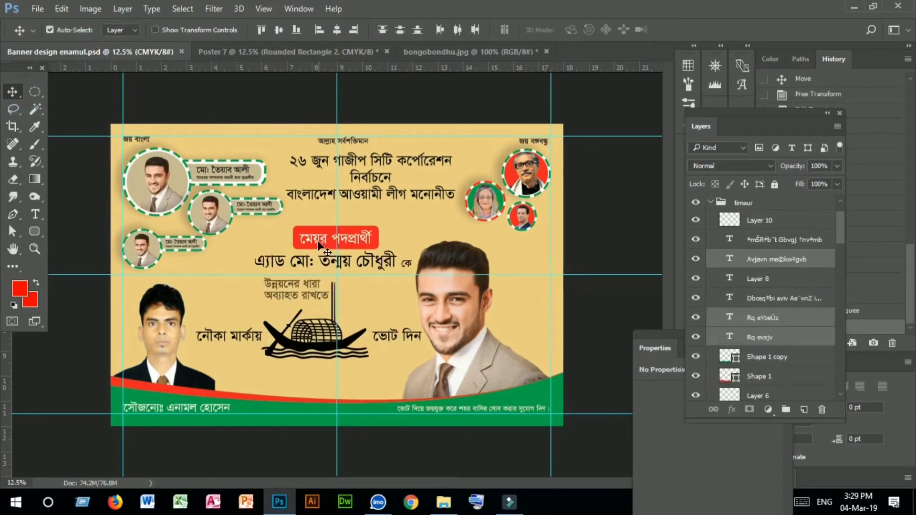
mouse_move(320, 243)
mouse_down()
mouse_move(353, 133)
mouse_move(315, 55)
mouse_move(320, 253)
mouse_up()
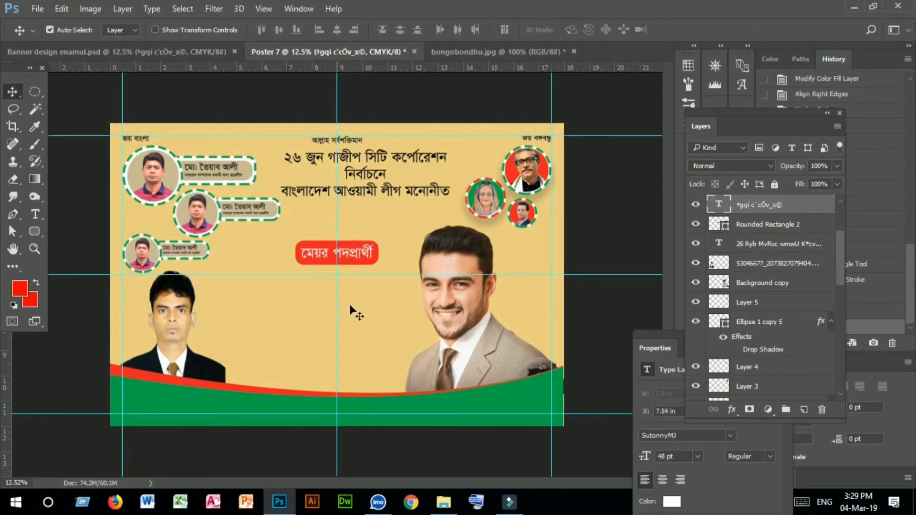
- Open the Awami League boat symbol 1280px-বাংলাদেশ_আওয়ামী_লীগের_প্রতীক.svg.png from the Desktop
click(376, 299)
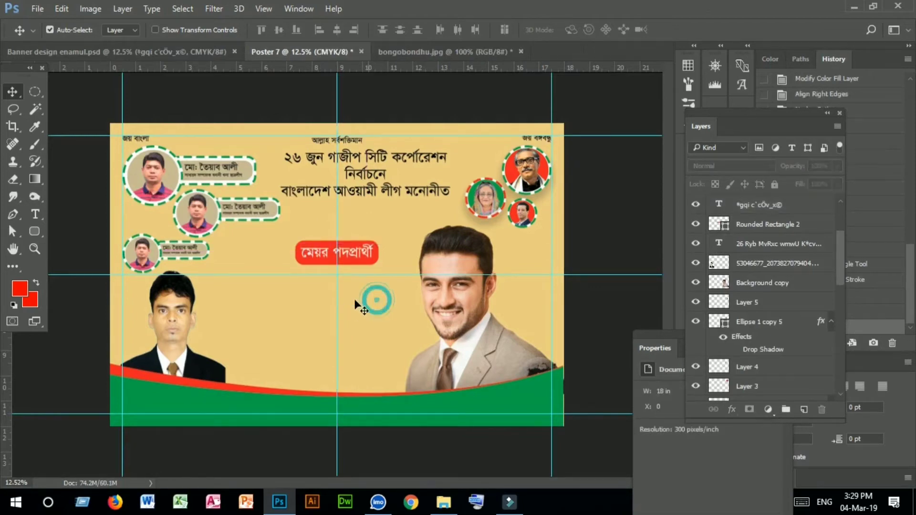
click(130, 52)
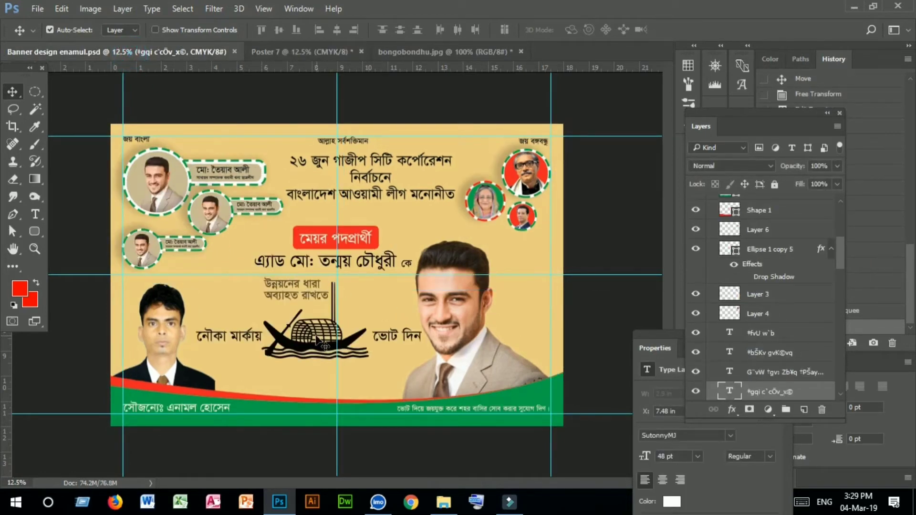
drag(317, 339, 321, 339)
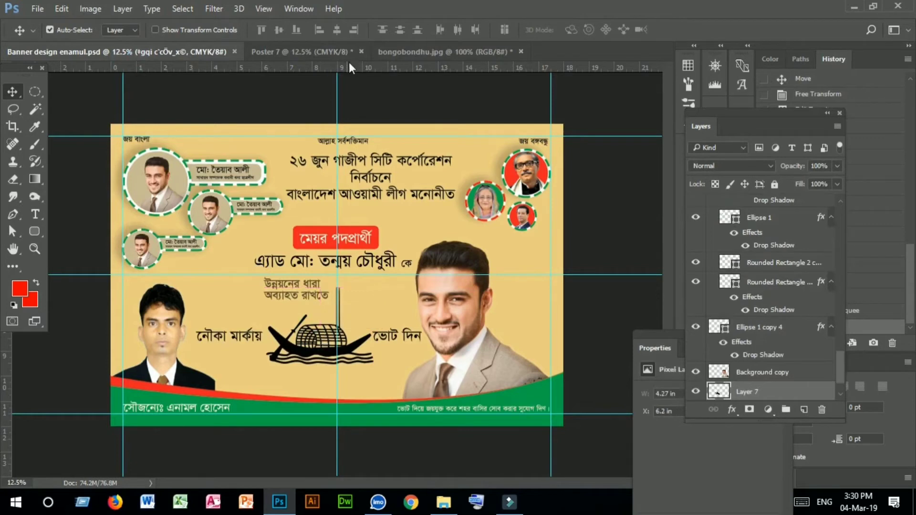
click(296, 52)
click(38, 9)
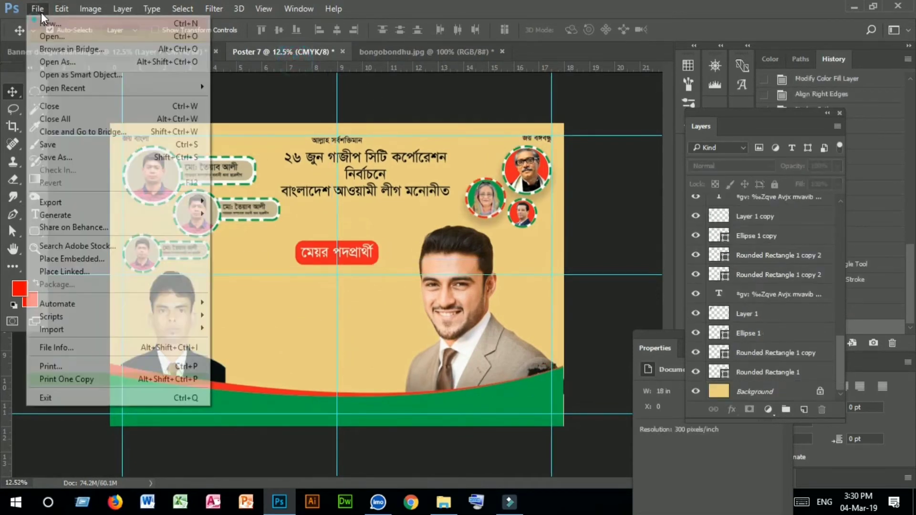
click(53, 32)
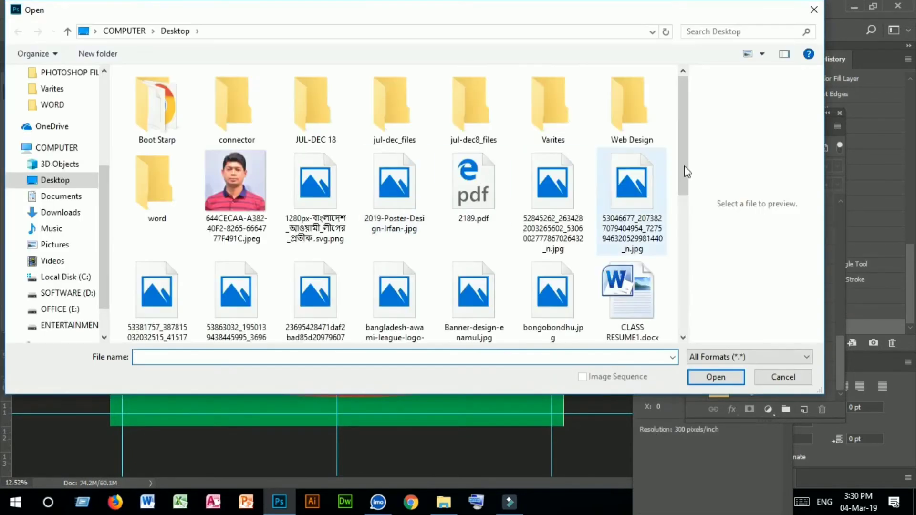
mouse_move(680, 123)
mouse_down()
mouse_move(689, 275)
mouse_move(693, 94)
mouse_move(680, 262)
mouse_move(686, 123)
mouse_up()
click(315, 186)
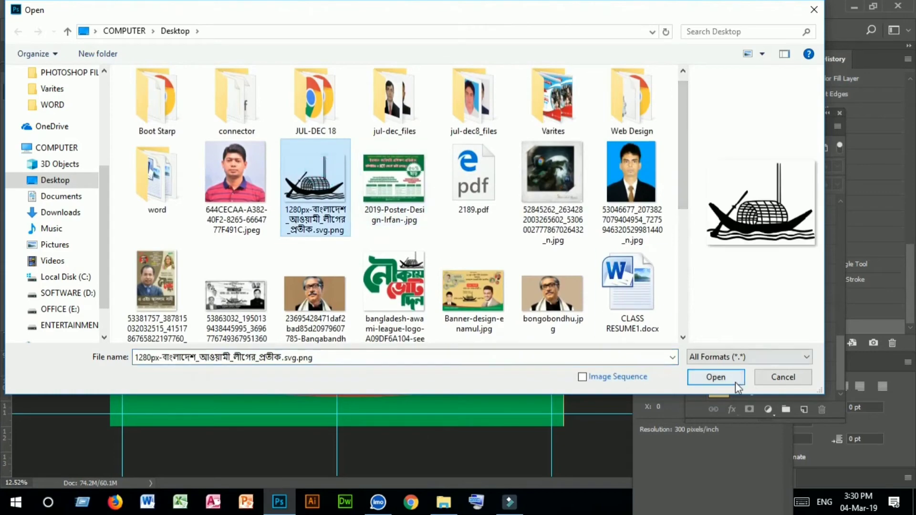
click(735, 382)
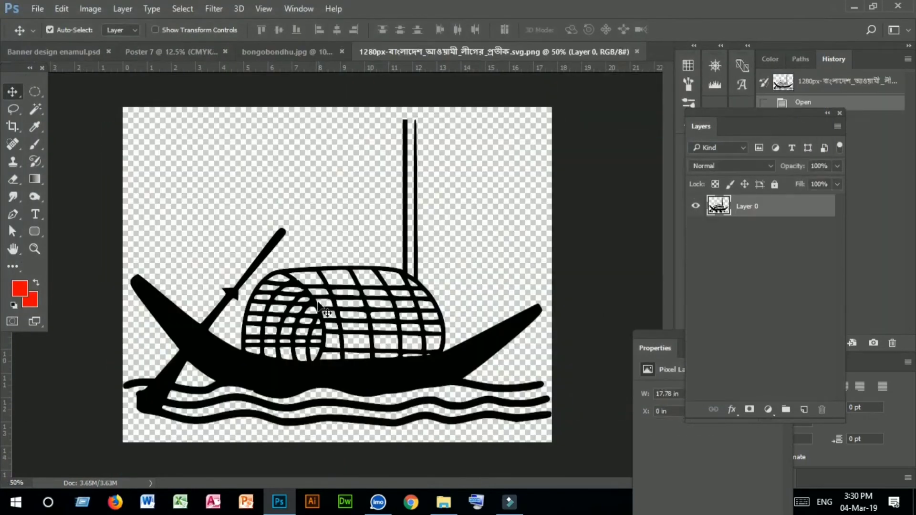
- Copy the boat symbol into Poster 7 and place it between the two men, just above the red curve
drag(318, 305, 338, 338)
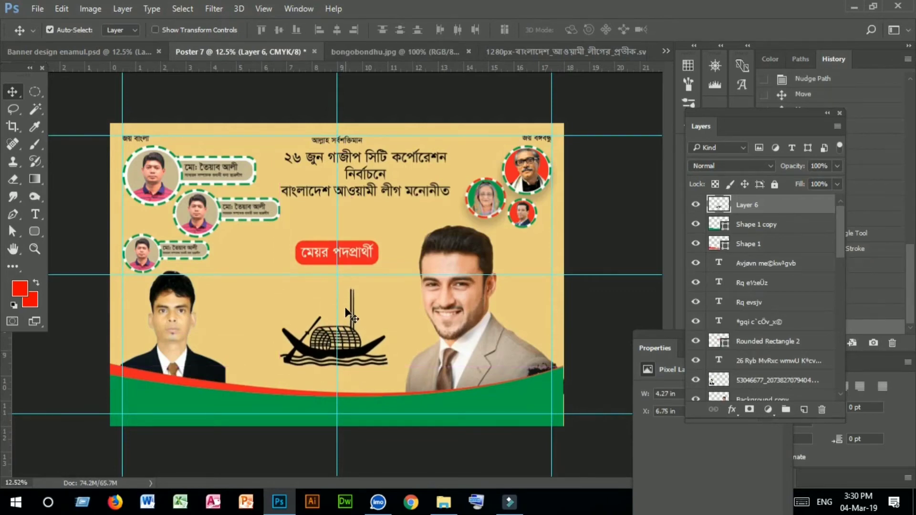
click(342, 337)
drag(342, 339, 347, 345)
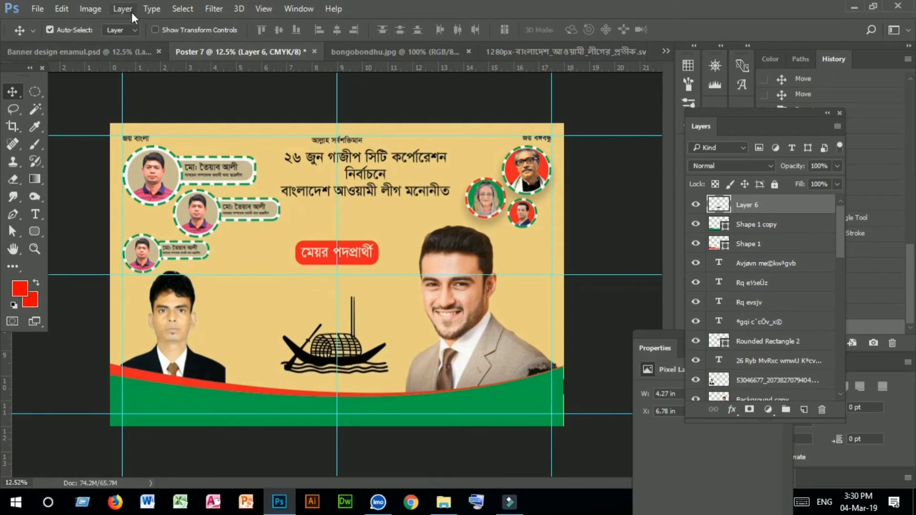
- Copy the candidate's name line, the উন্নয়নের ধারা অব্যাহত রাখতে slogan, নৌকা মার্কায় and ভোট দিন from Banner design enamul.psd into Poster 7
click(135, 51)
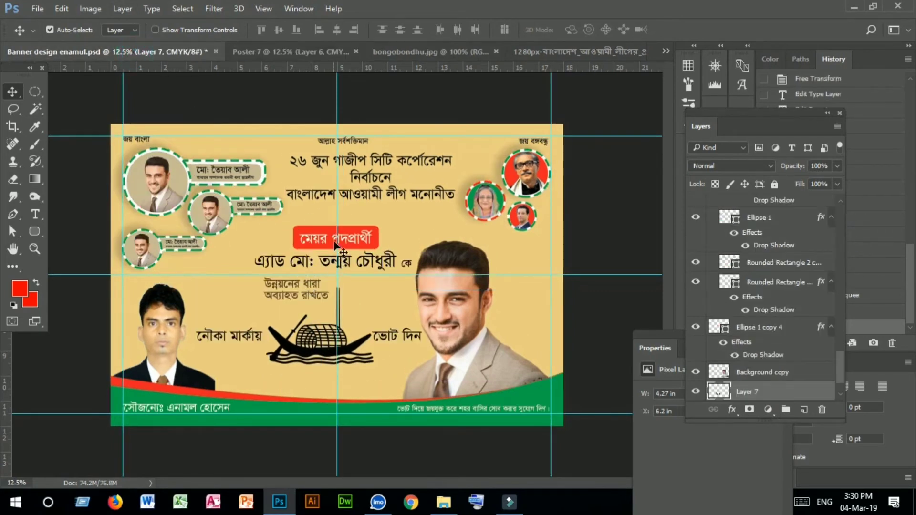
click(263, 264)
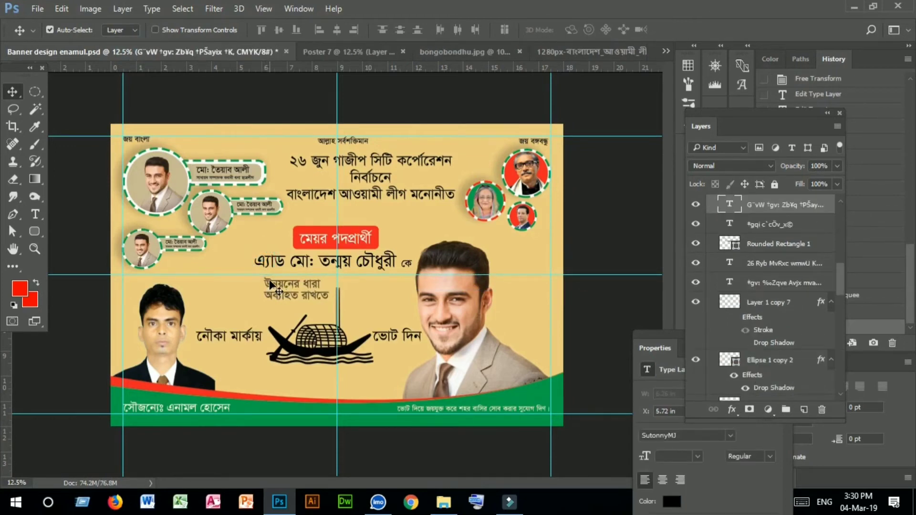
click(267, 292)
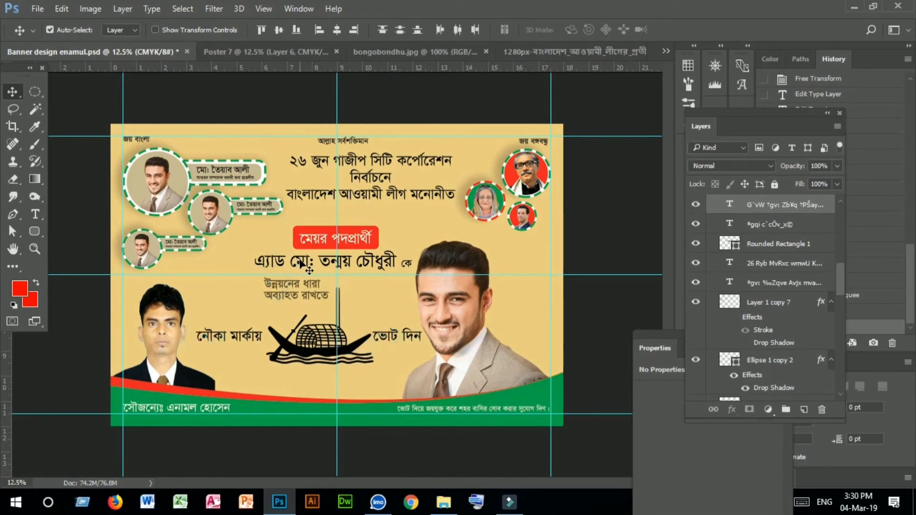
drag(305, 268, 302, 163)
drag(312, 284, 320, 280)
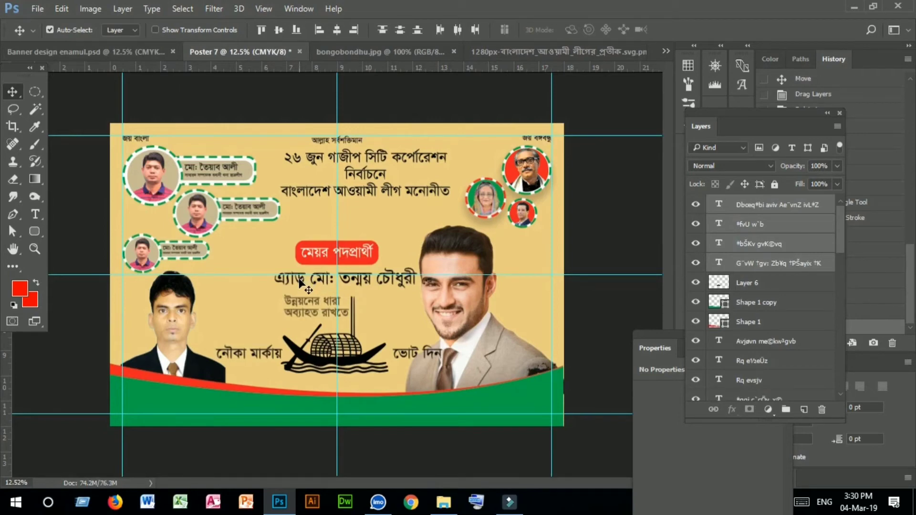
- Shift the four copied text layers together left and up so the name line sits between the portraits on the horizontal middle guide
key(shift+Left)
key(shift+Left)
key(shift+Left)
key(shift+Left)
key(shift+Left)
key(shift+Left)
key(shift+Left)
key(shift+Left)
key(shift+Left)
key(shift+Left)
key(shift+Left)
key(shift+Left)
key(shift+Left)
key(shift+Left)
key(shift+Left)
key(shift+Left)
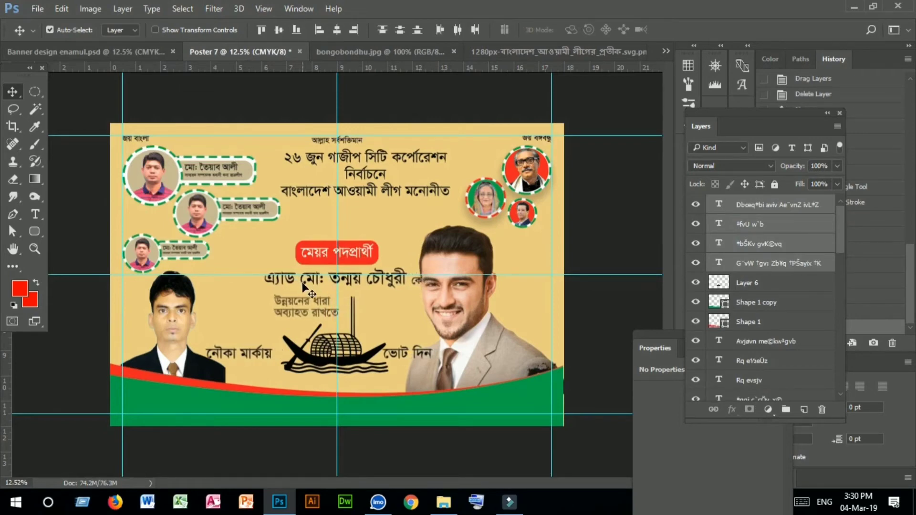
key(shift+Left)
key(shift+Left)
key(shift+Left)
key(shift+Left)
key(shift+Left)
key(shift+Left)
key(shift+Left)
key(shift+Left)
key(shift+Left)
key(shift+Left)
key(shift+Left)
key(shift+Left)
key(shift+Left)
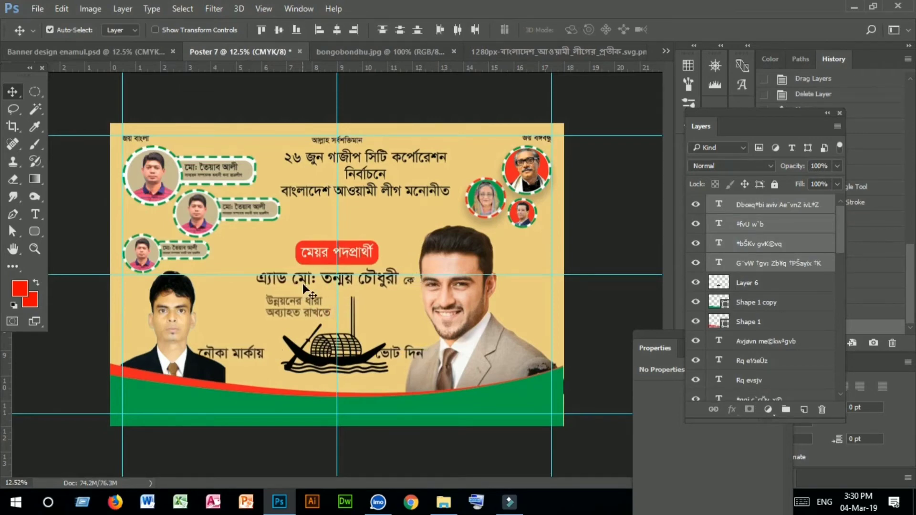
key(shift+Up)
key(shift+Up)
key(shift+Up)
key(shift+Up)
key(shift+Up)
key(shift+Up)
key(shift+Up)
key(shift+Up)
key(shift+Up)
key(shift+Up)
key(shift+Up)
key(shift+Up)
key(shift+Up)
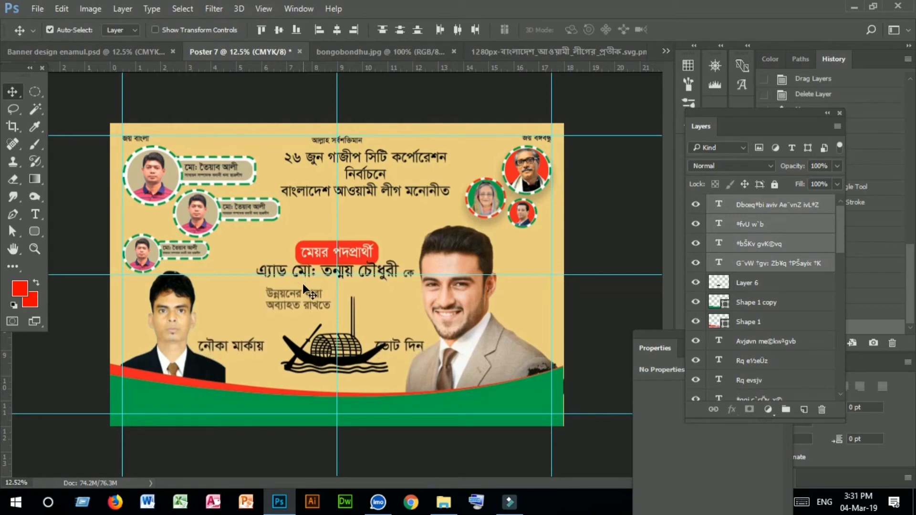
key(shift+Up)
key(shift+Up)
key(shift+Up)
key(shift+Up)
key(shift+Up)
key(shift+Up)
key(shift+Up)
key(shift+Up)
key(shift+Up)
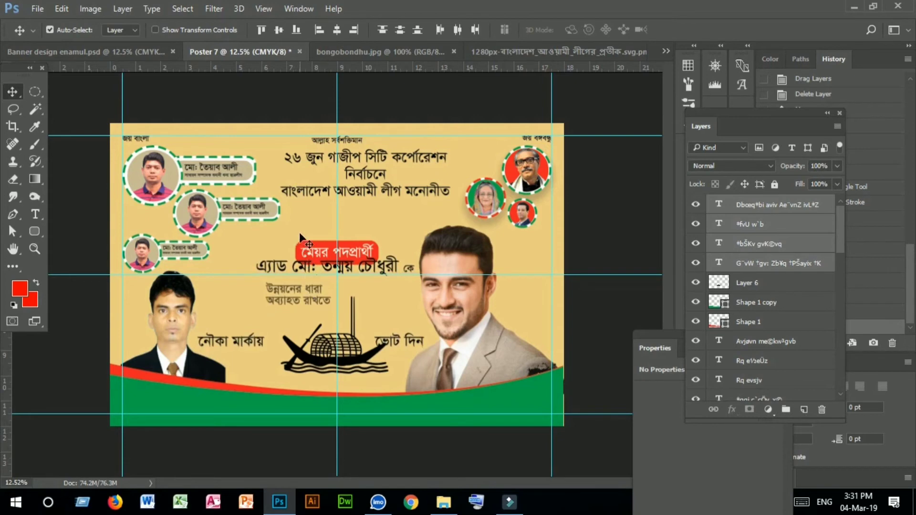
- Raise the red মেয়র পদপ্রার্থী label clear of the candidate's name, and fit the boat between নৌকা মার্কায় and ভোট দিন
click(300, 246)
drag(330, 258, 351, 248)
click(373, 225)
key(shift+Up)
key(shift+Up)
key(shift+Up)
key(shift+Up)
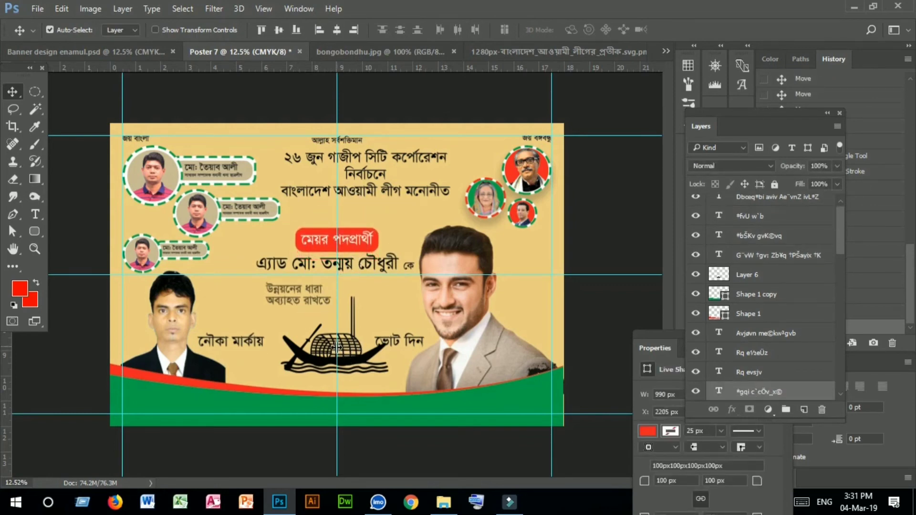
drag(331, 350, 316, 344)
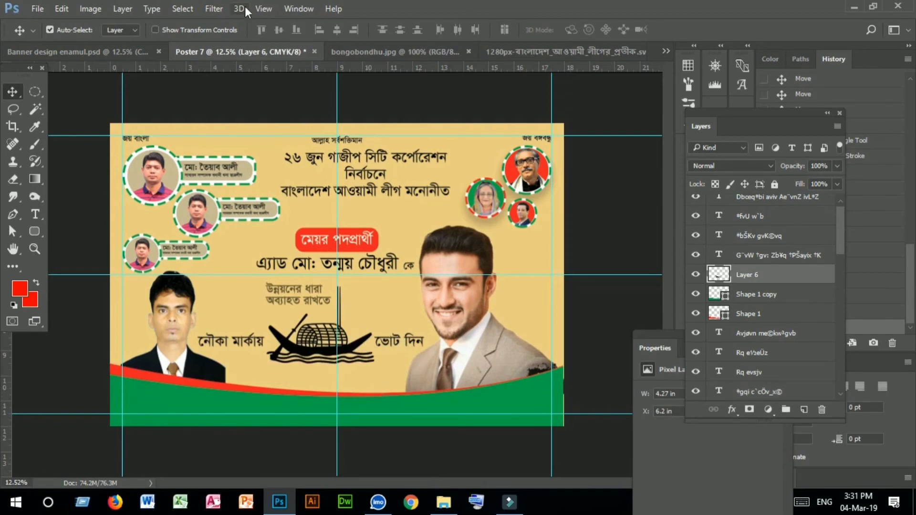
- Copy the white courtesy line and voting appeal from Banner design enamul.psd onto Poster 7's green band, just above the lower guide between the side guides
click(130, 59)
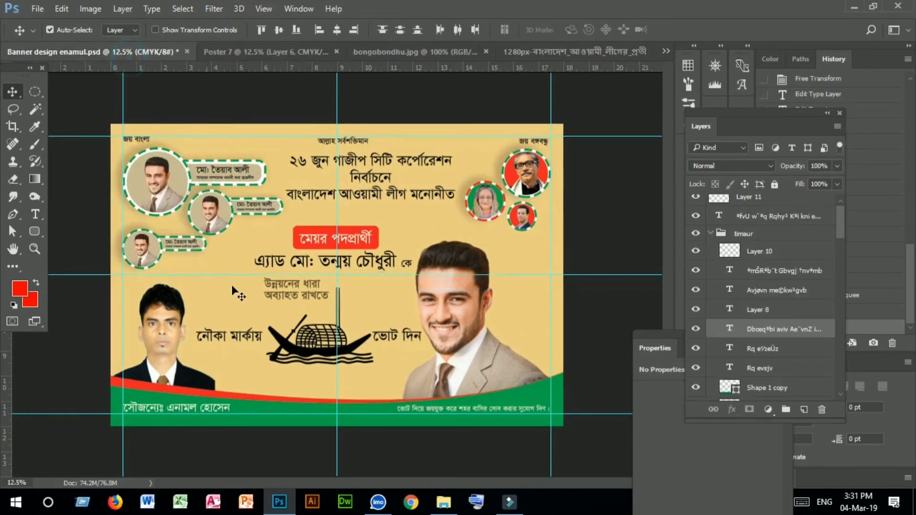
click(144, 411)
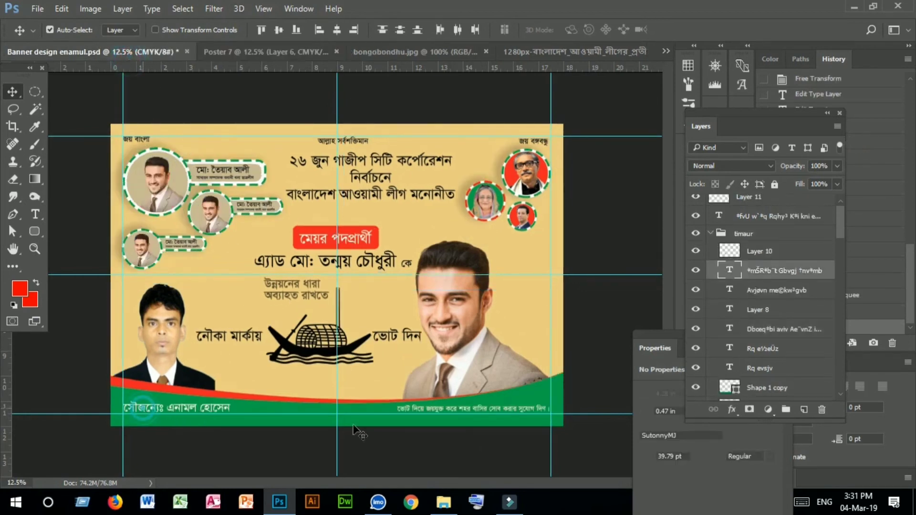
shift+click(404, 409)
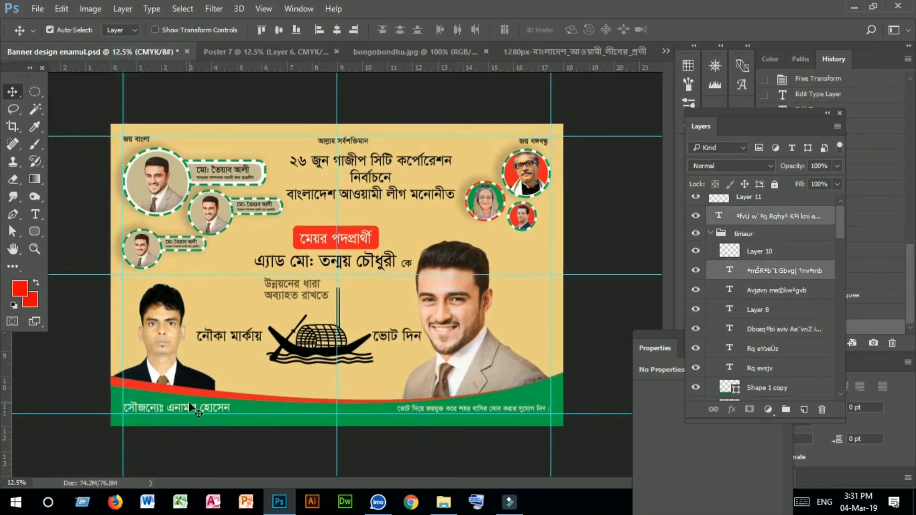
mouse_move(187, 410)
mouse_down()
mouse_move(206, 377)
mouse_move(267, 105)
mouse_move(256, 58)
mouse_move(205, 423)
mouse_move(157, 401)
mouse_move(176, 403)
mouse_up()
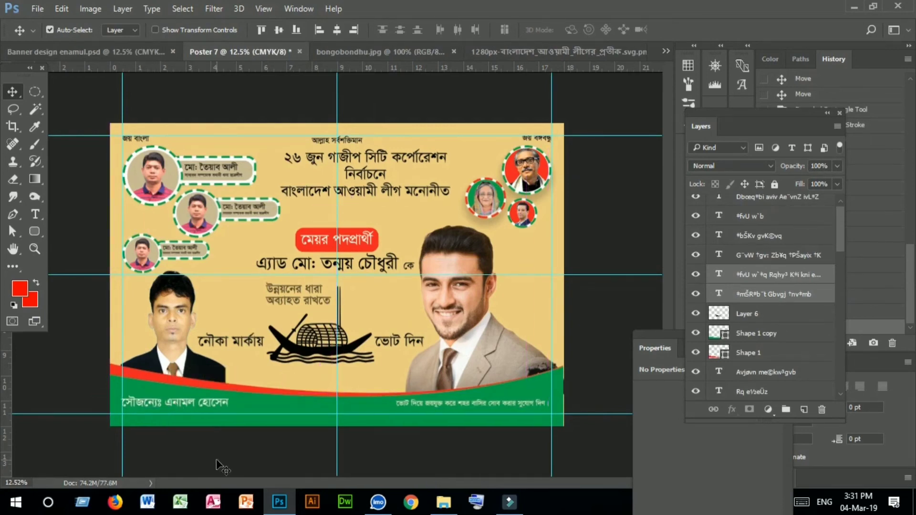
key(Down)
key(Down)
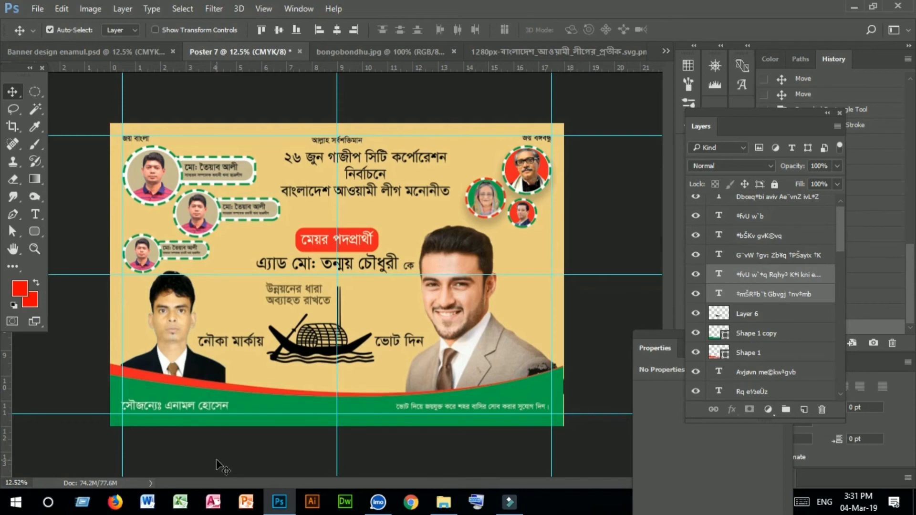
key(Right)
key(Right)
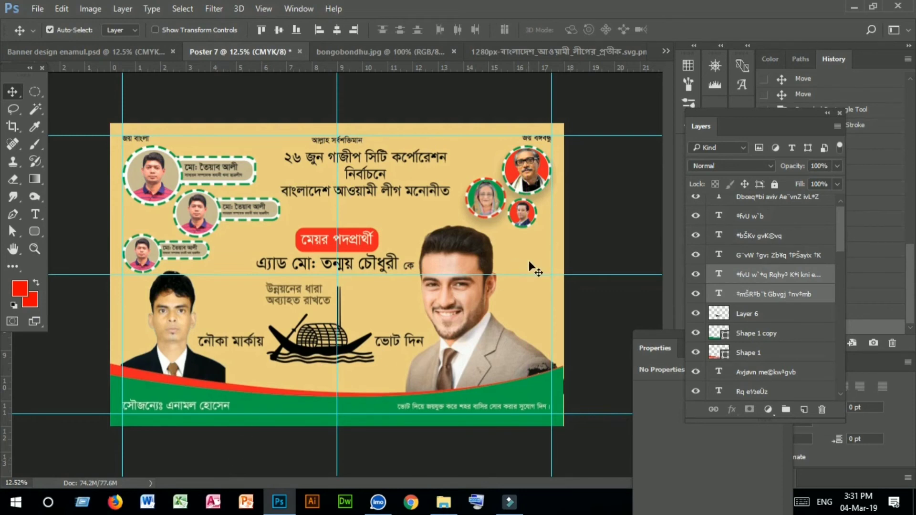